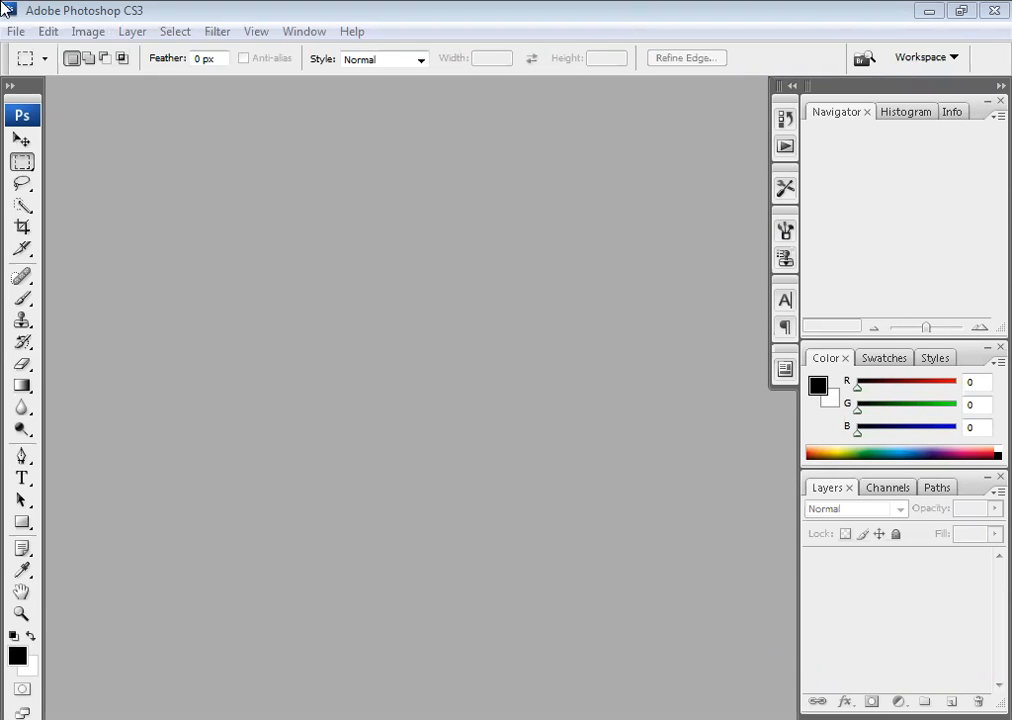
Create a new 550 × 360 pixel document with a white background and maximize its window
left_click(16, 31)
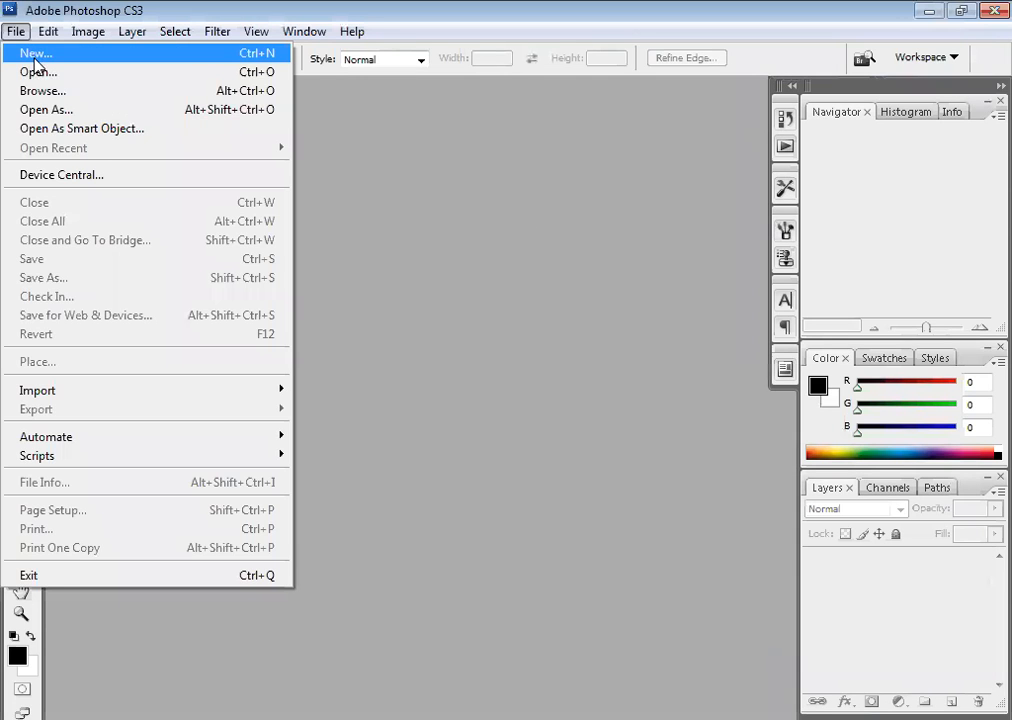
left_click(30, 53)
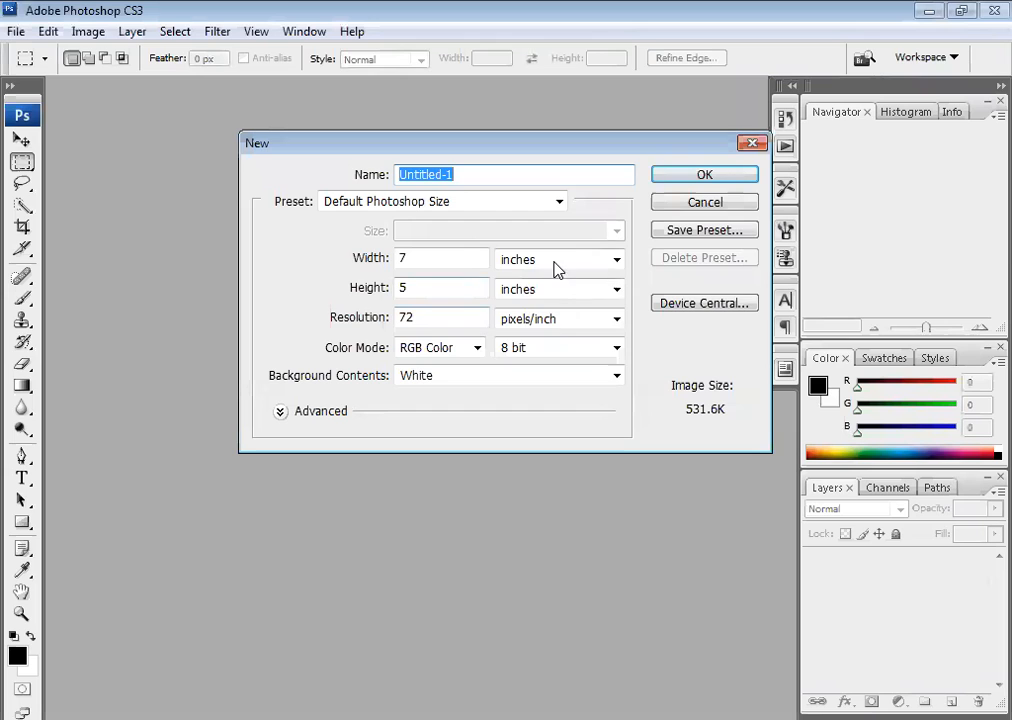
left_click(555, 262)
left_click(549, 281)
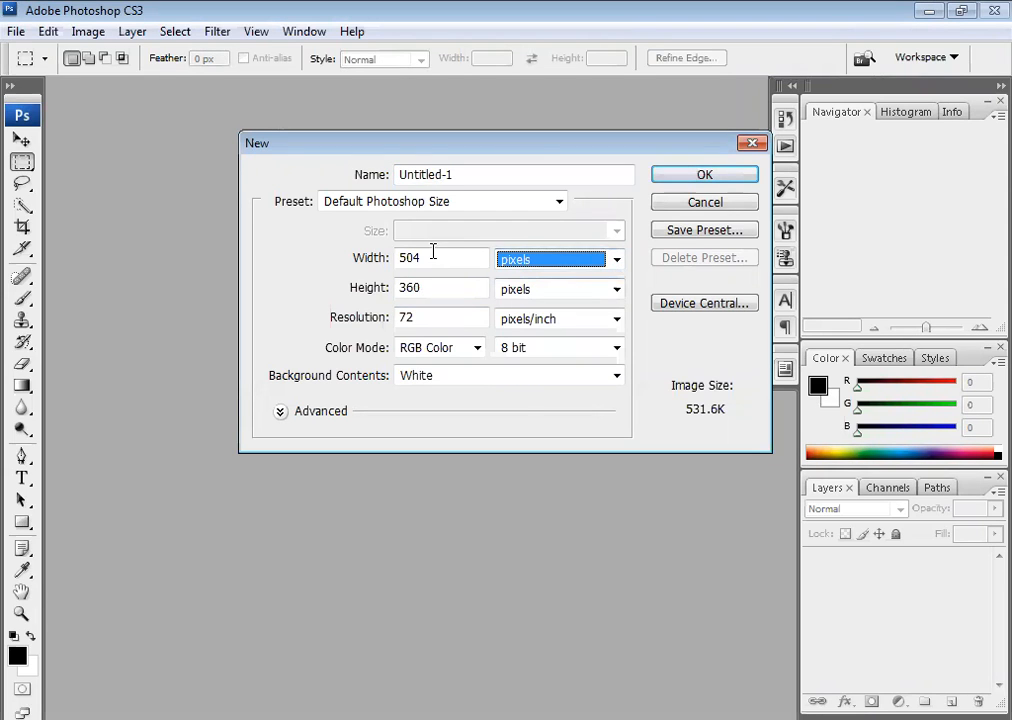
left_click_drag(433, 255, 396, 257)
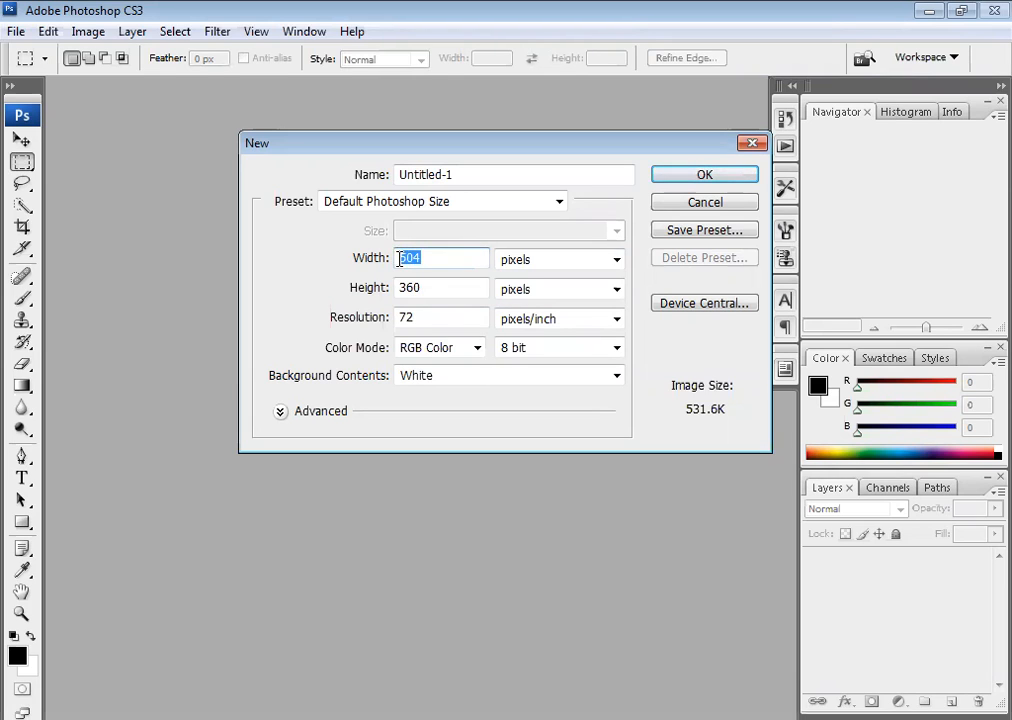
type("550")
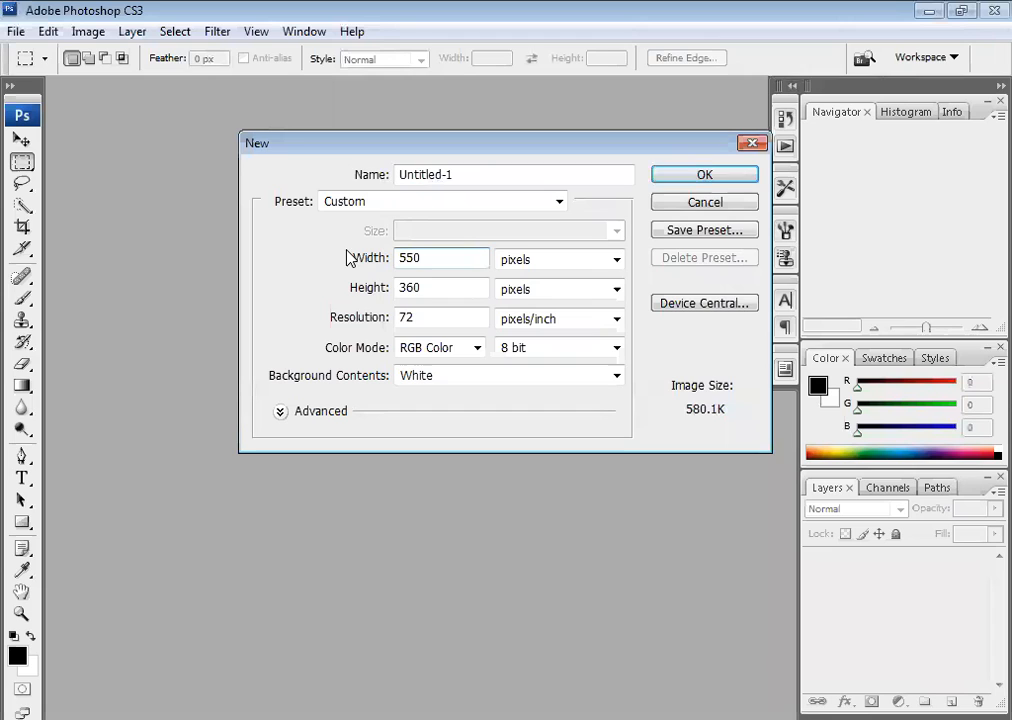
left_click_drag(431, 284, 396, 287)
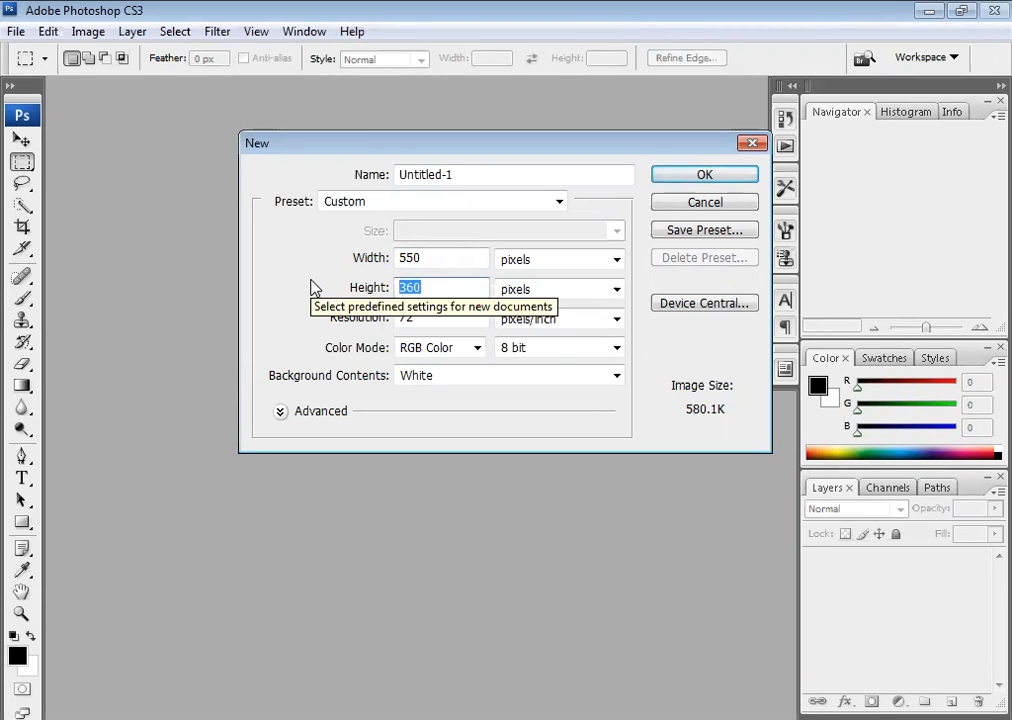
left_click(681, 177)
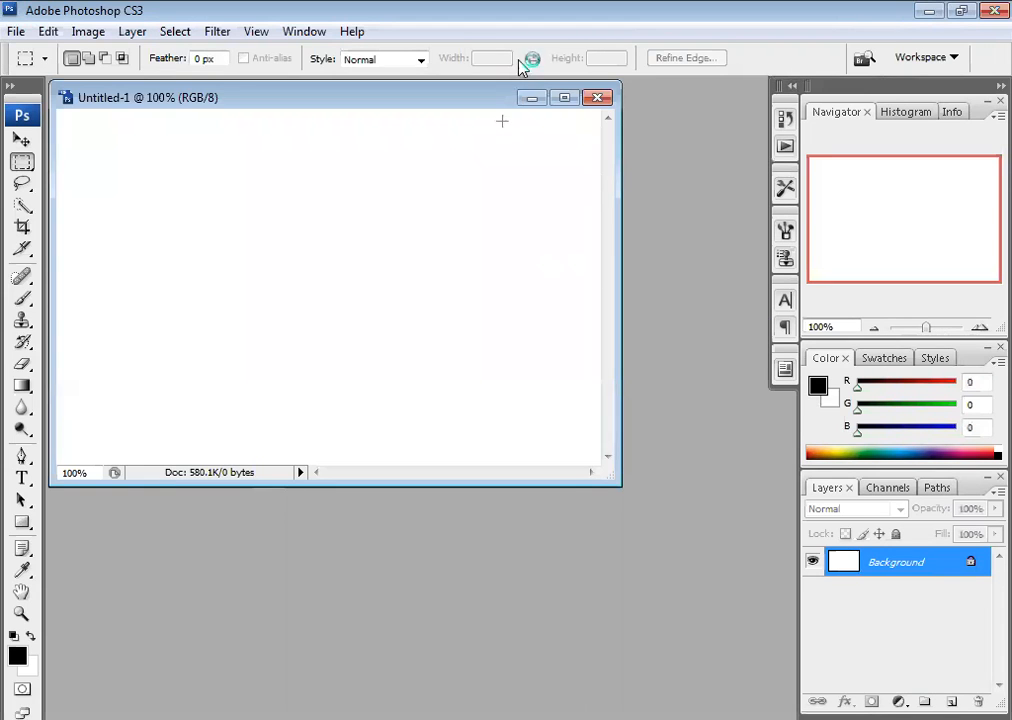
left_click(564, 98)
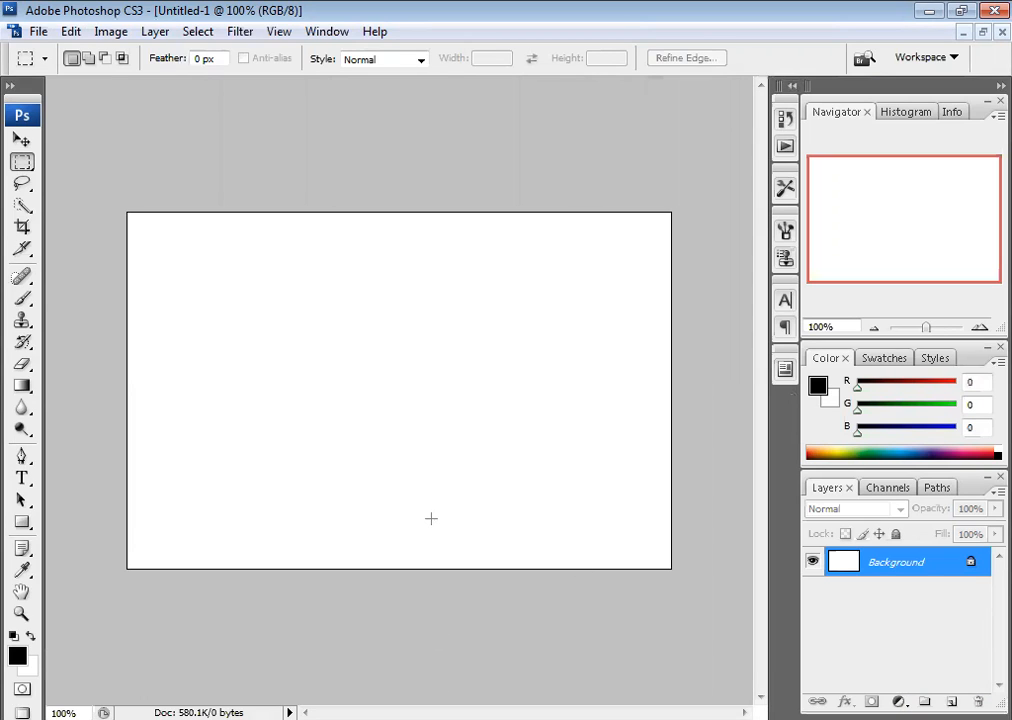
key("v")
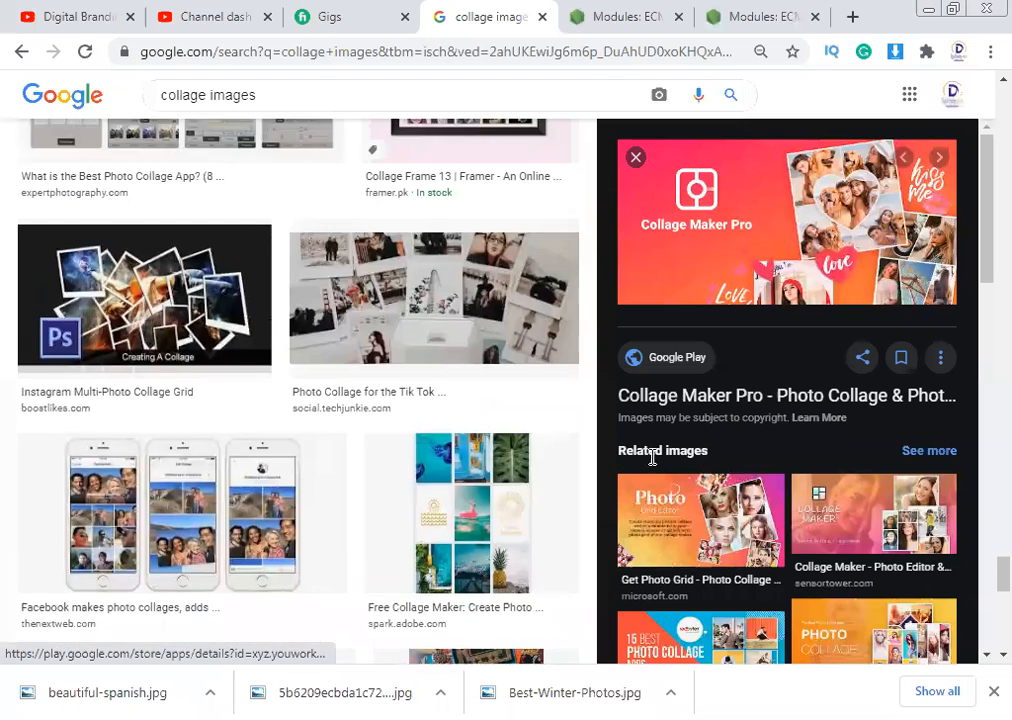
Switch to the browser and examine the Google Images results for "collage images" for photo layout examples
scroll(300, 400, "down", 10)
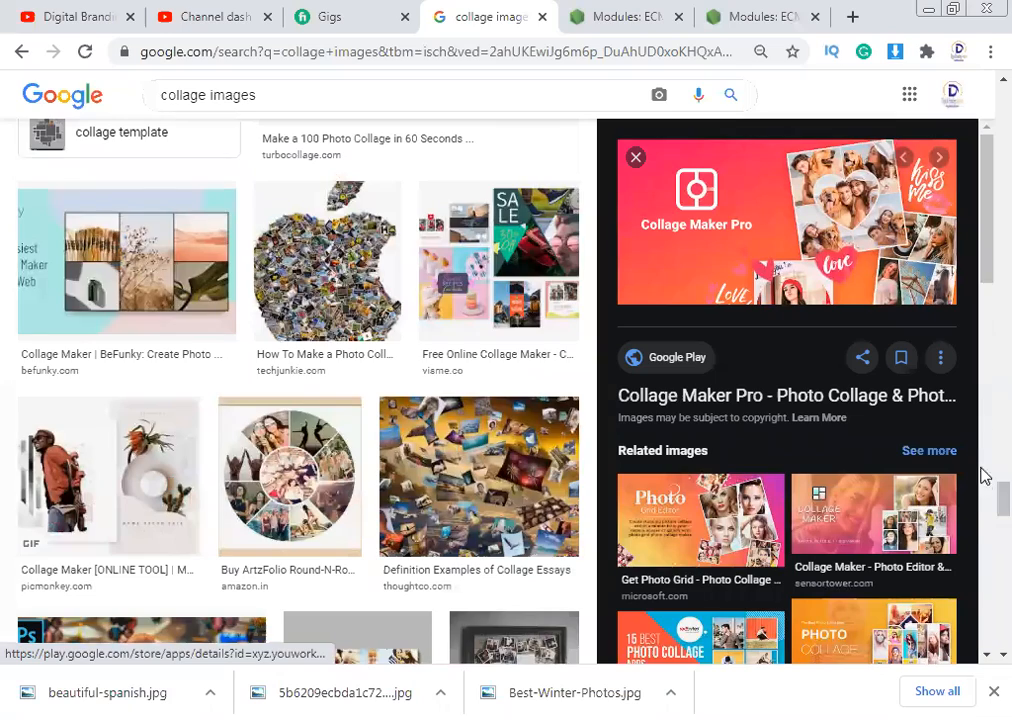
left_click_drag(985, 510, 987, 90)
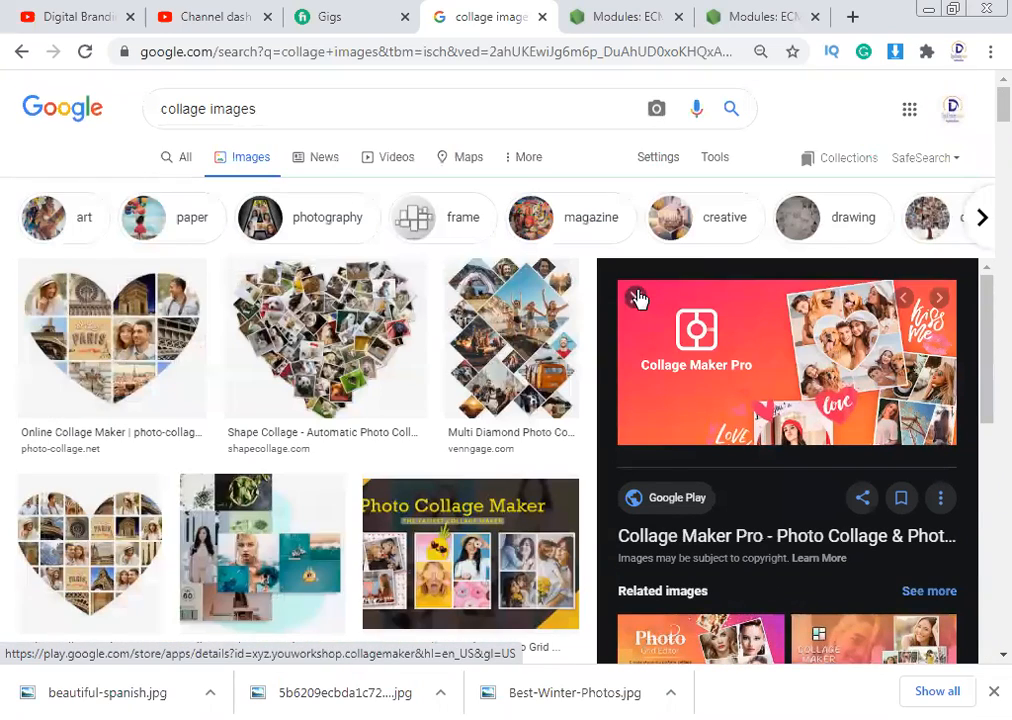
key("Escape")
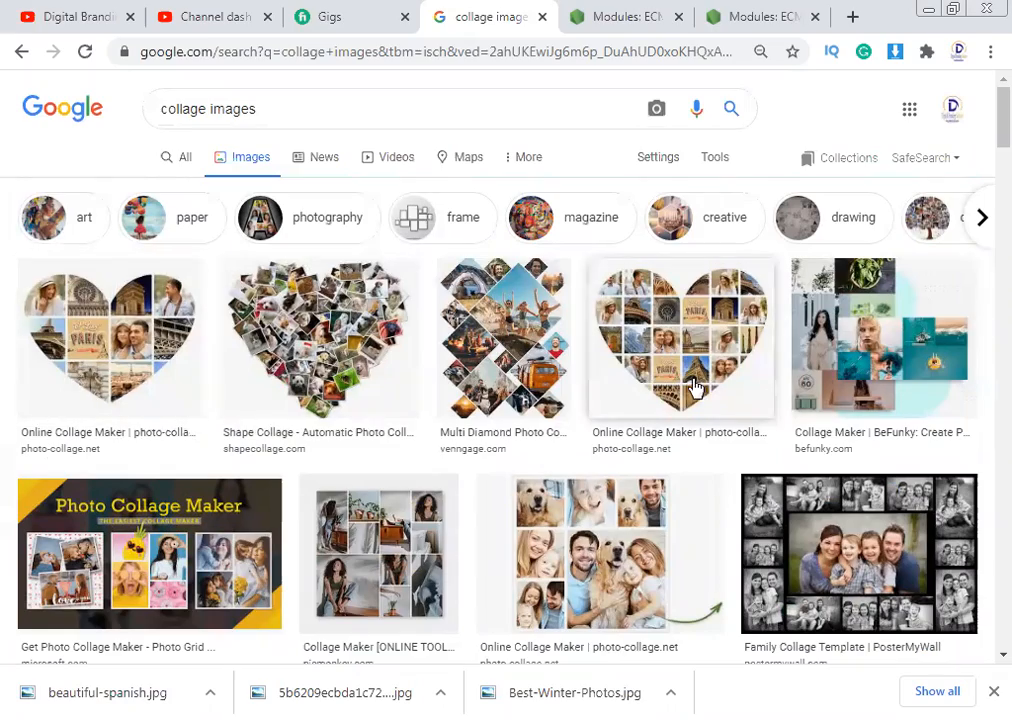
scroll(750, 397, "down", 8)
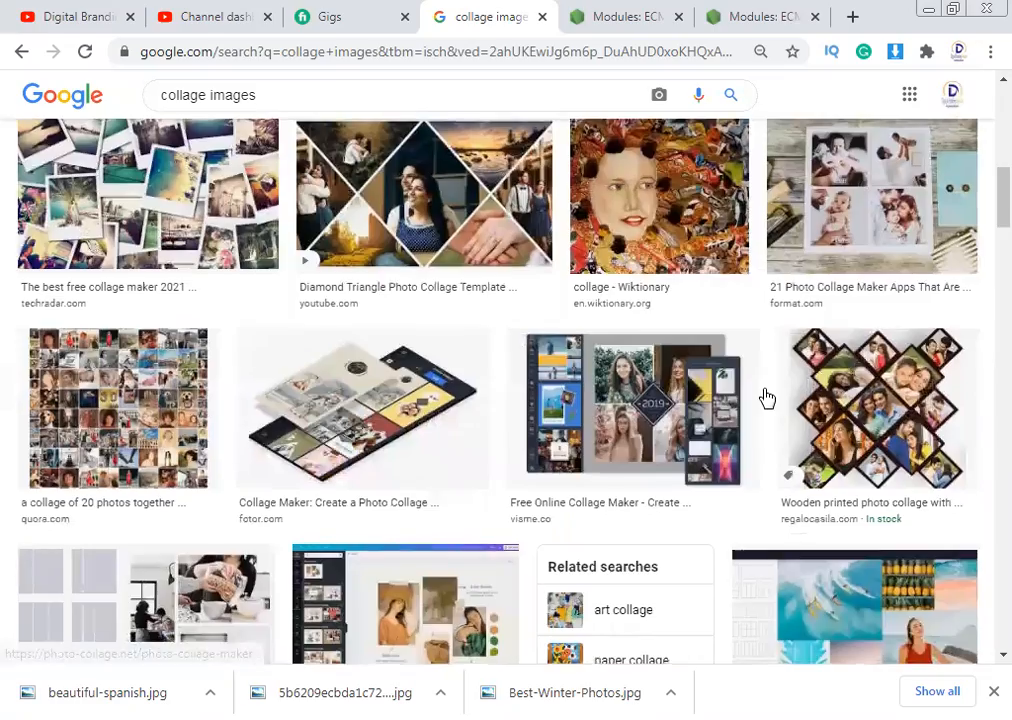
scroll(767, 398, "down", 10)
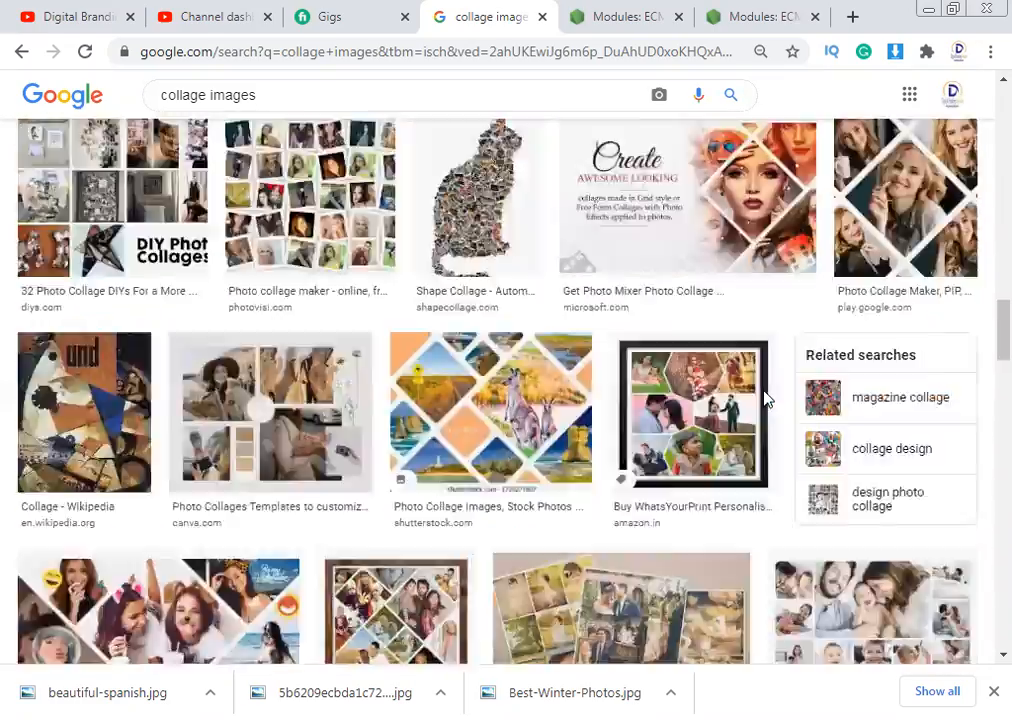
scroll(765, 398, "down", 6)
scroll(767, 398, "up", 8)
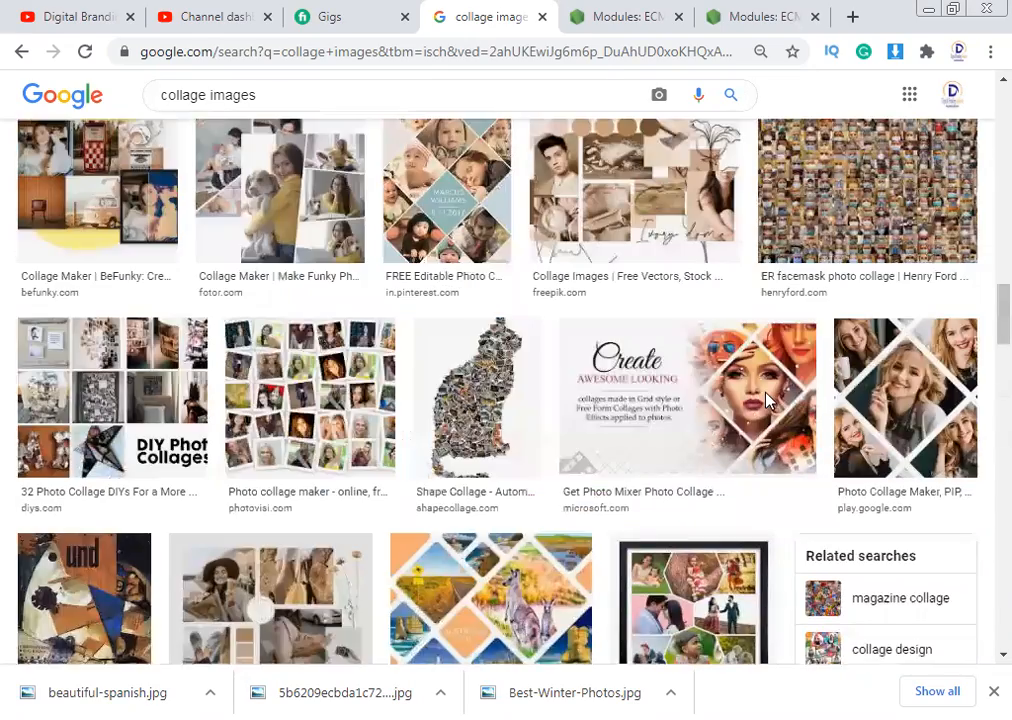
scroll(767, 400, "down", 10)
scroll(768, 402, "up", 5)
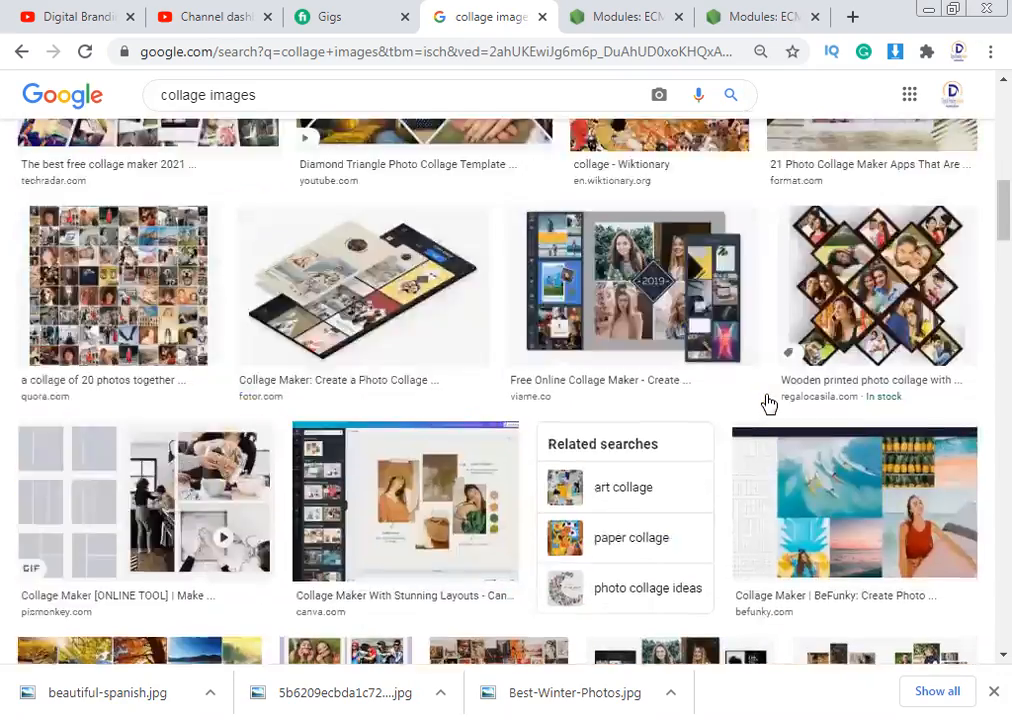
scroll(766, 404, "up", 12)
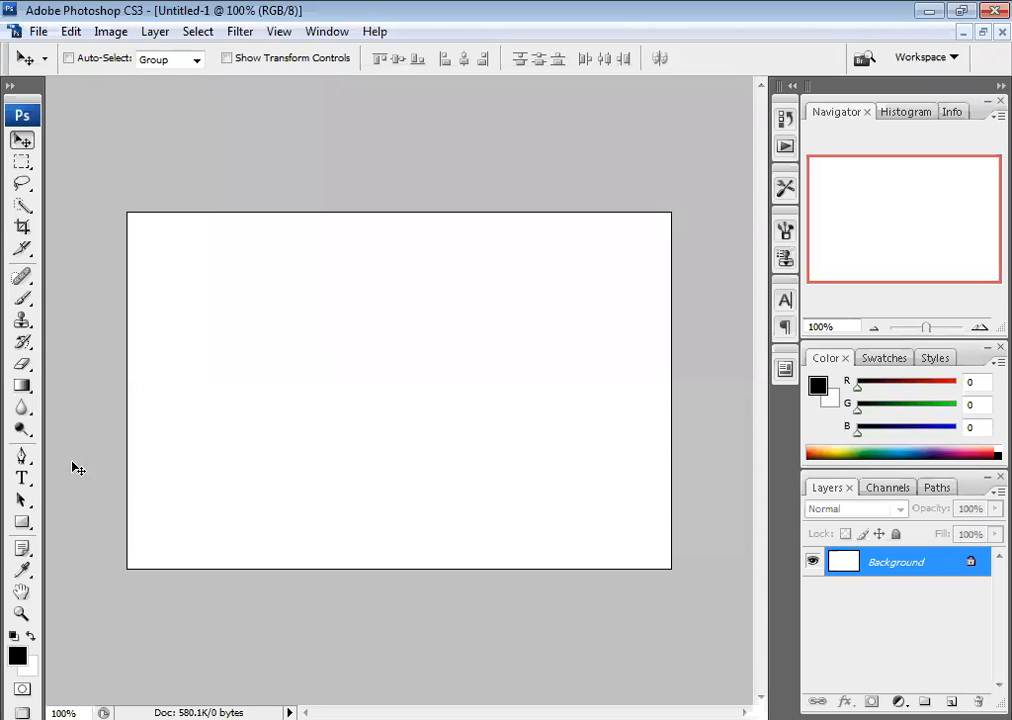
Open the photo 5b6209ecbda1c72a008b4576 from New folder (2) inside New folder (8), copy the entire image and close it
left_click(18, 166)
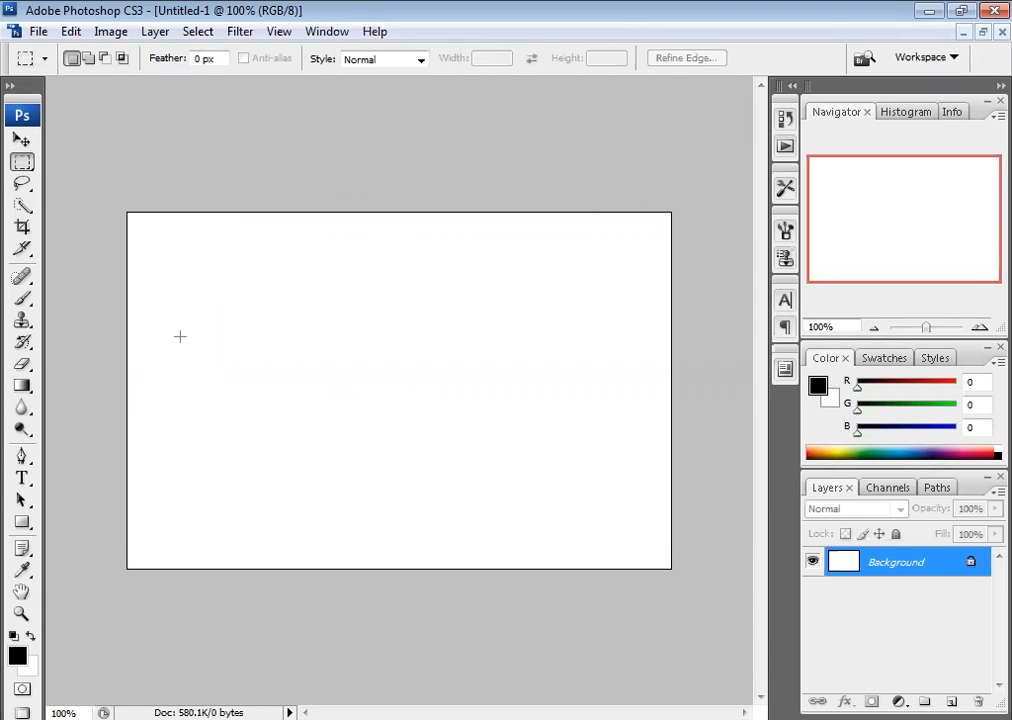
key("ctrl+o")
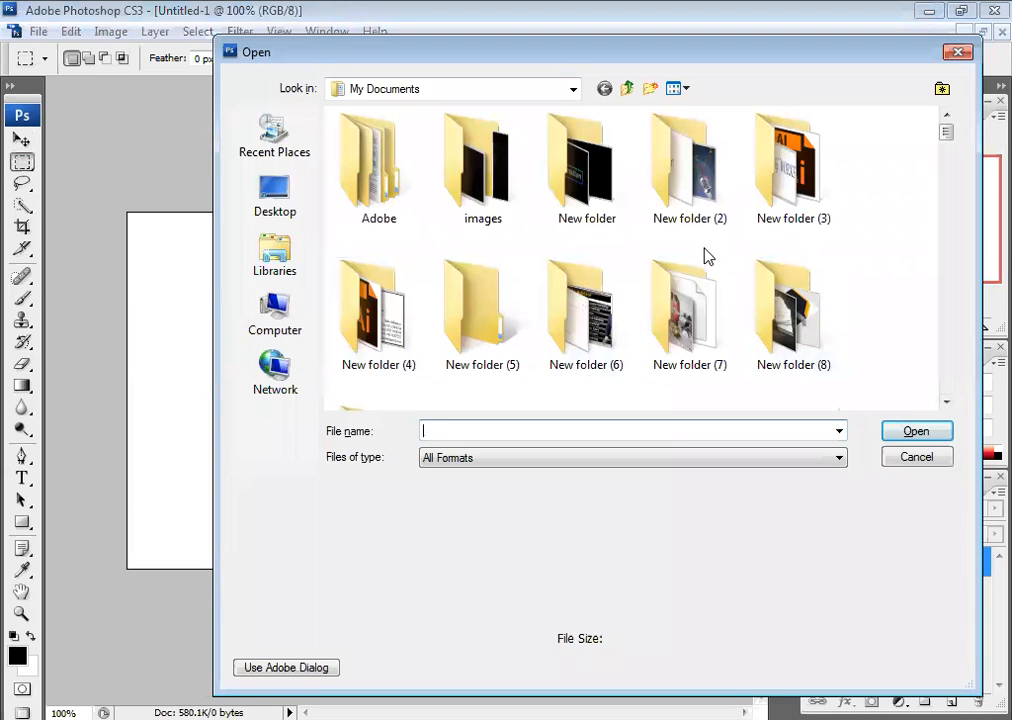
double_click(805, 327)
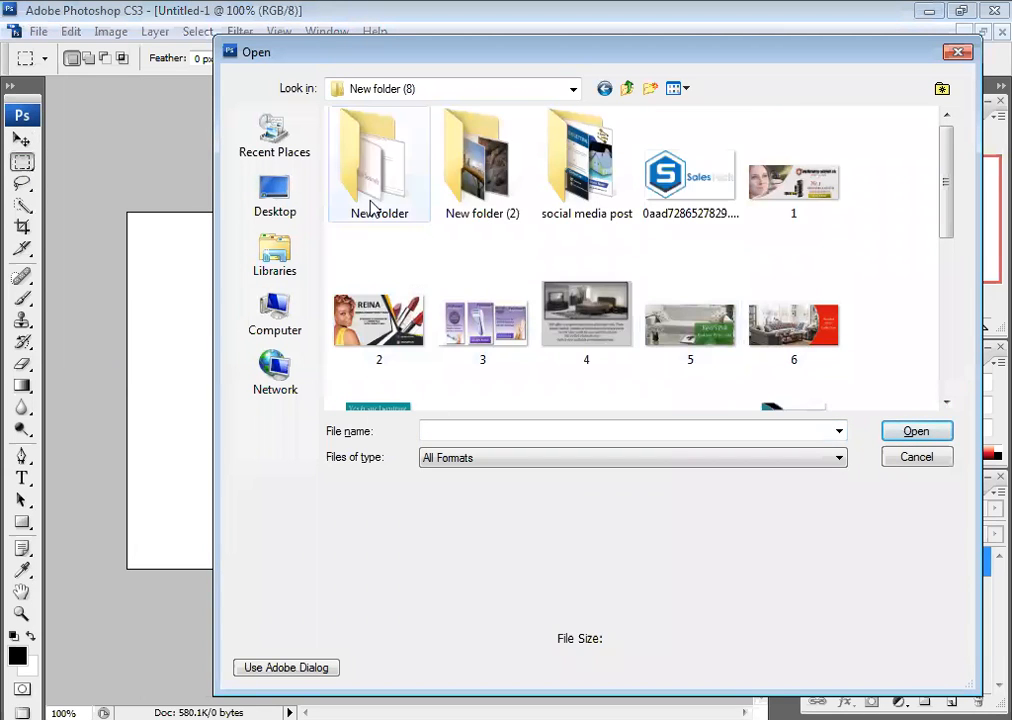
double_click(484, 185)
left_click(415, 200)
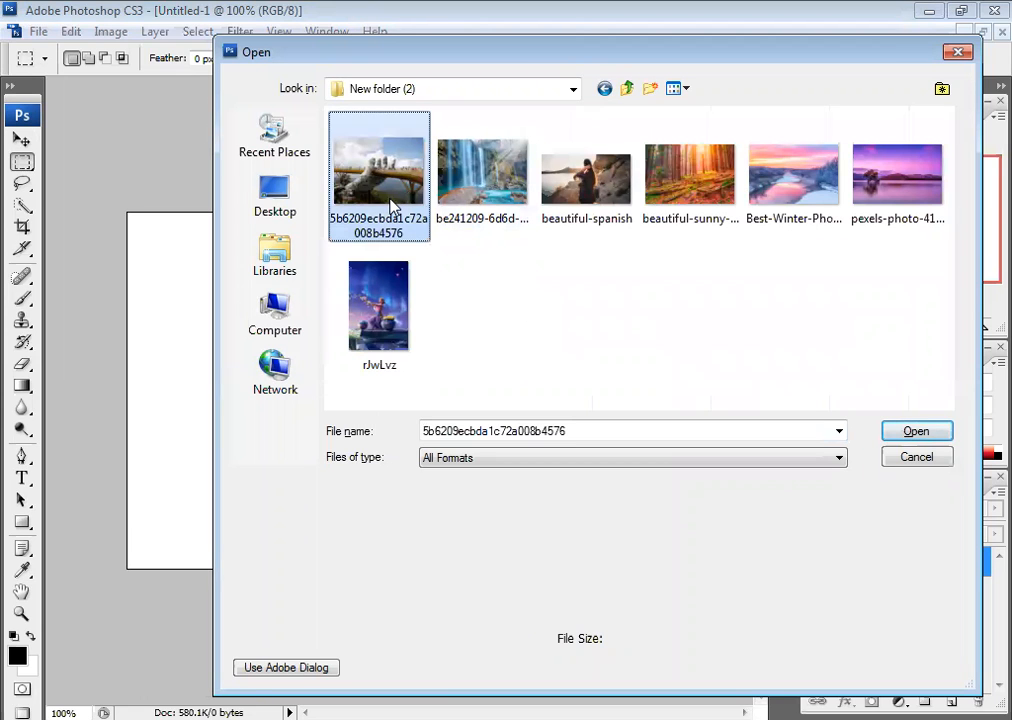
left_click(922, 434)
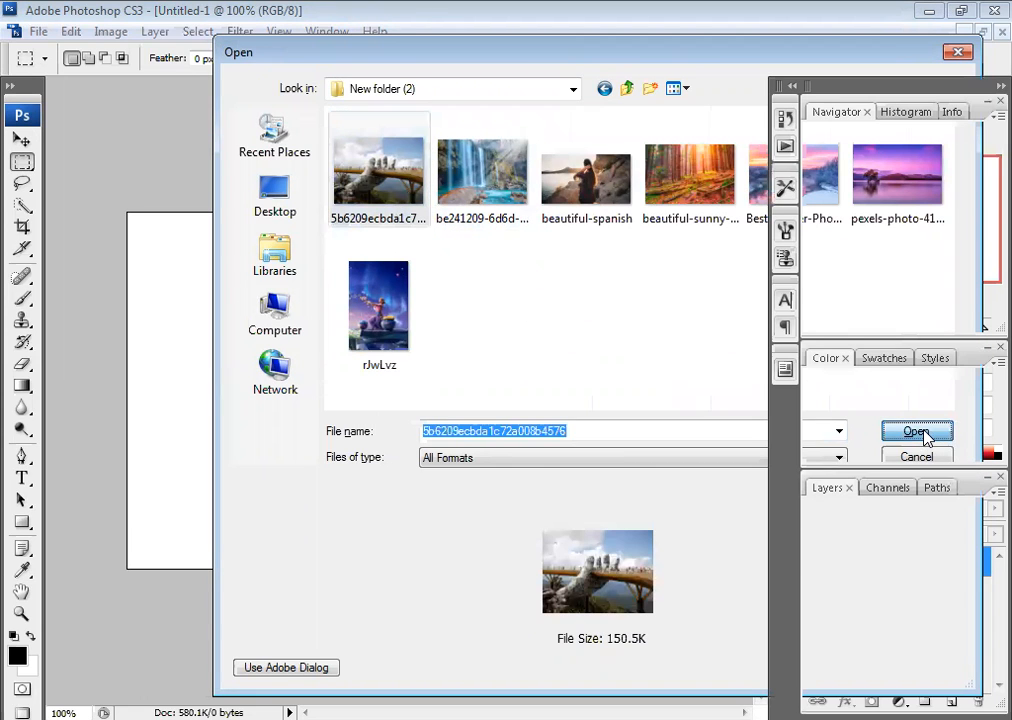
key("ctrl+a")
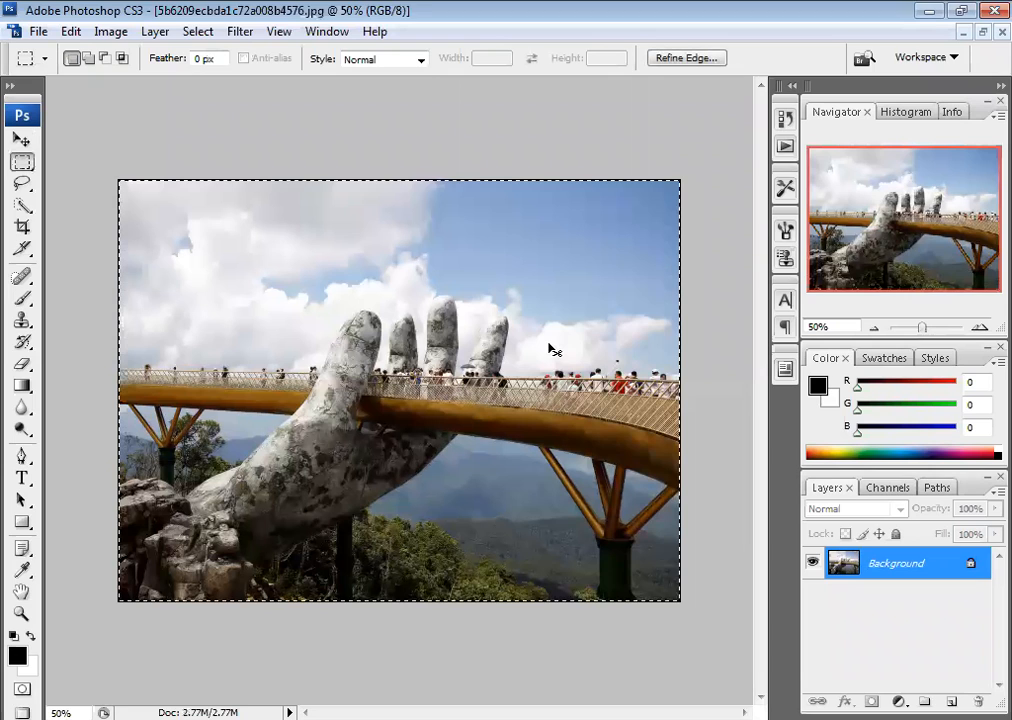
left_click(1002, 32)
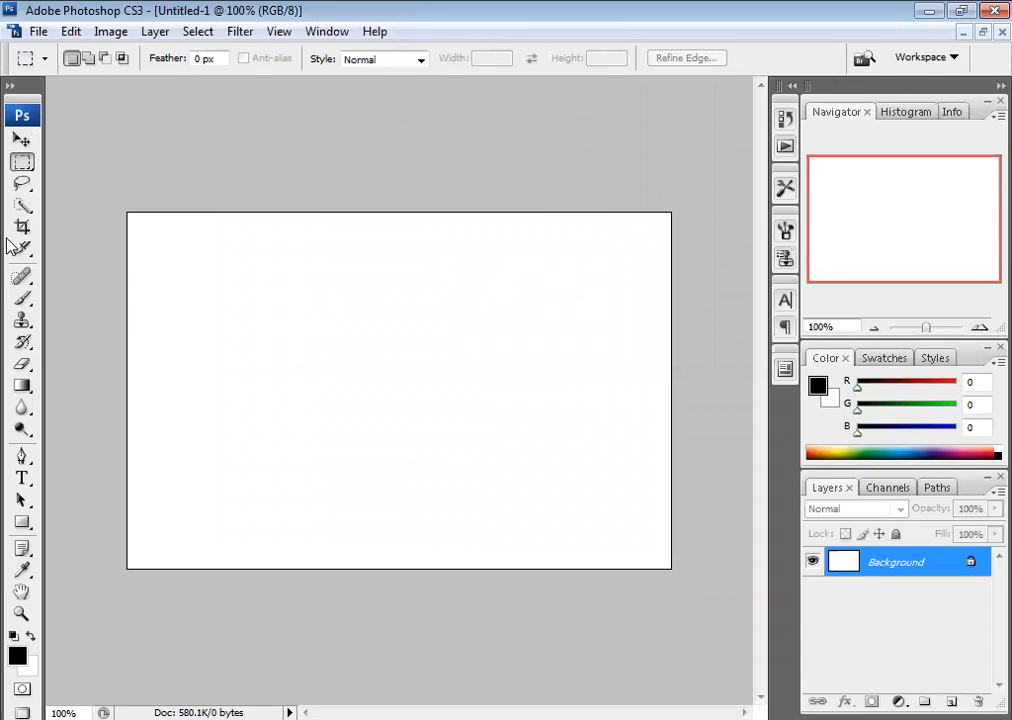
Add a new empty layer and marquee an upright rectangle in the left part of the canvas, using add-to-selection mode
left_click_drag(166, 286, 321, 468)
left_click(88, 58)
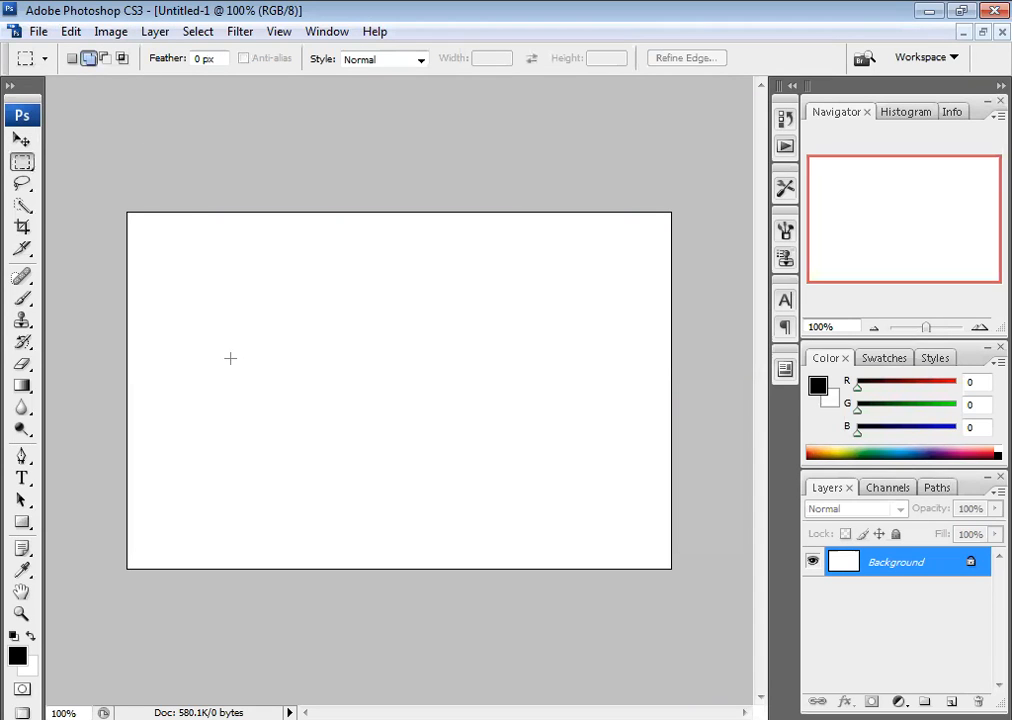
key("ctrl+shift+alt+n")
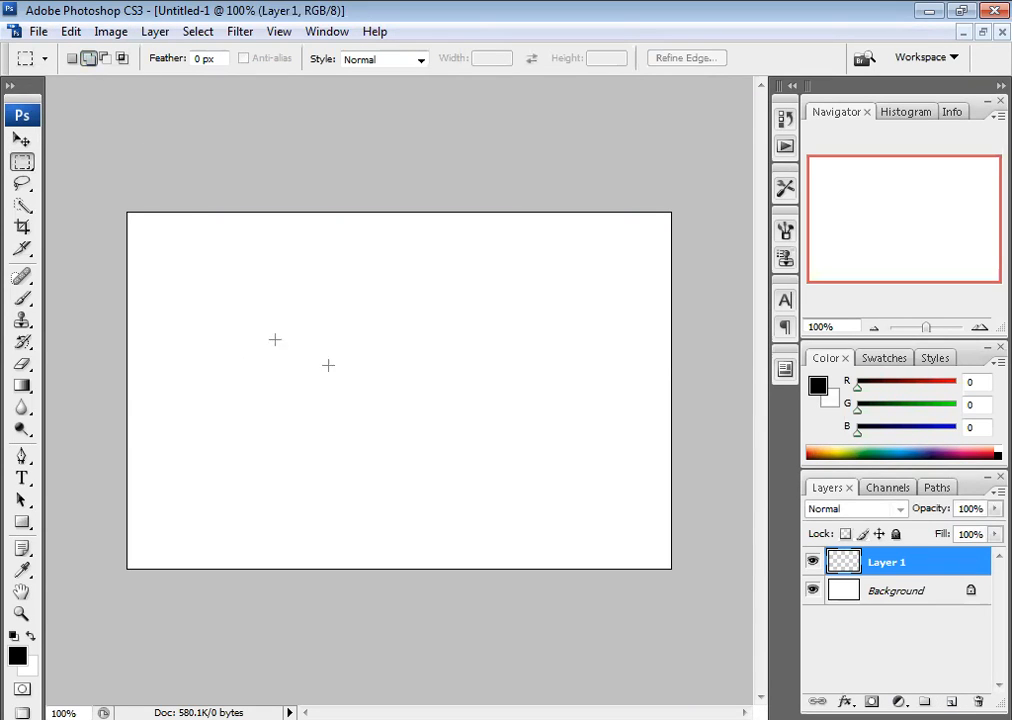
left_click_drag(153, 288, 328, 476)
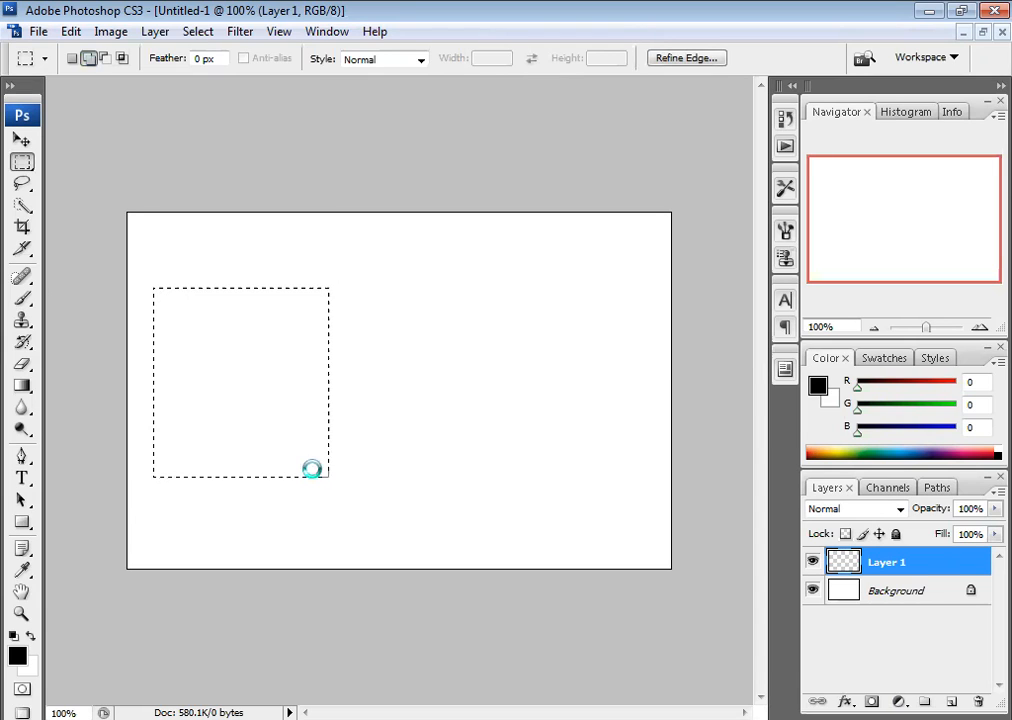
Paste the copied photo into the rectangular selection, then scale it down proportionally and position it so the stone hand fills the frame
key("ctrl+t")
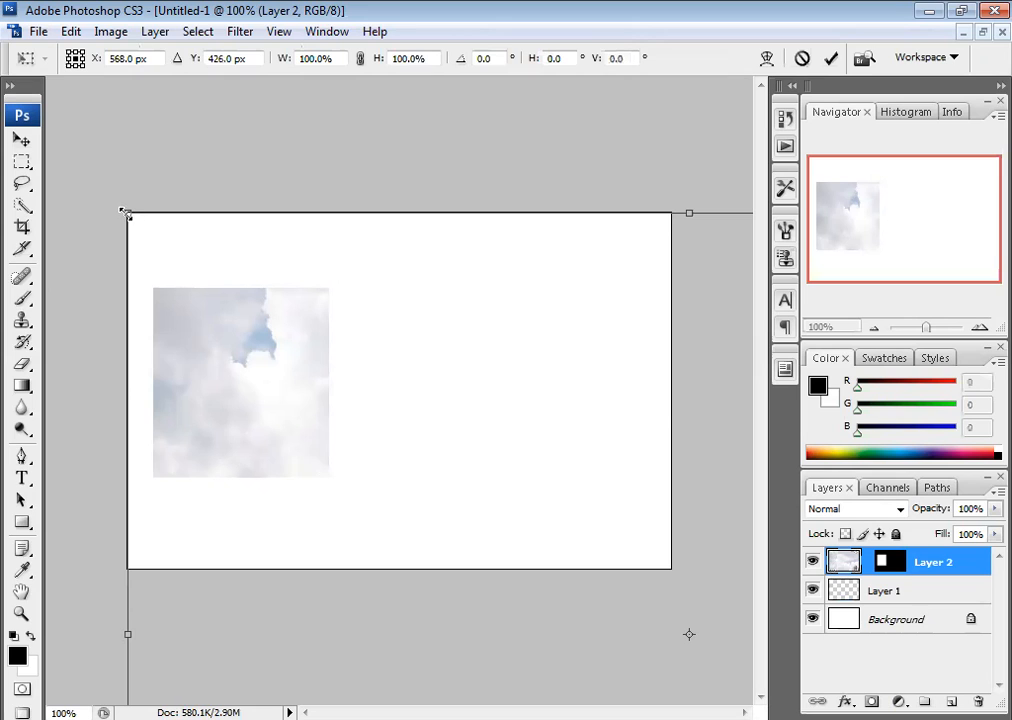
left_click_drag(127, 215, 445, 467)
left_click_drag(478, 505, 142, 272)
left_click_drag(500, 427, 386, 437)
left_click_drag(59, 184, 126, 238)
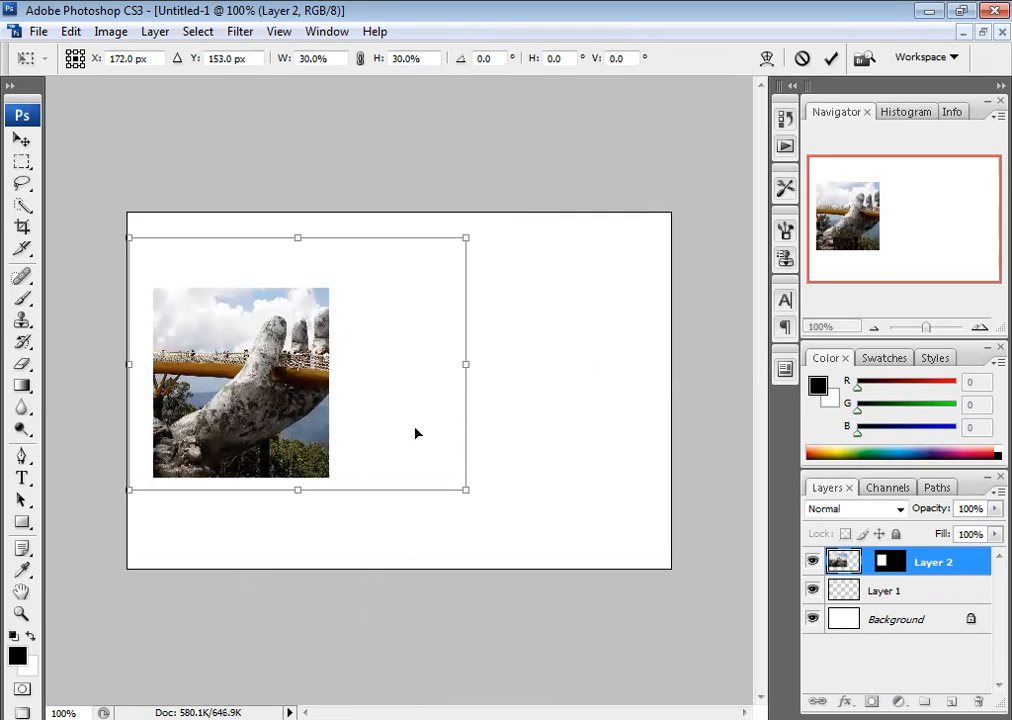
left_click_drag(411, 441, 370, 447)
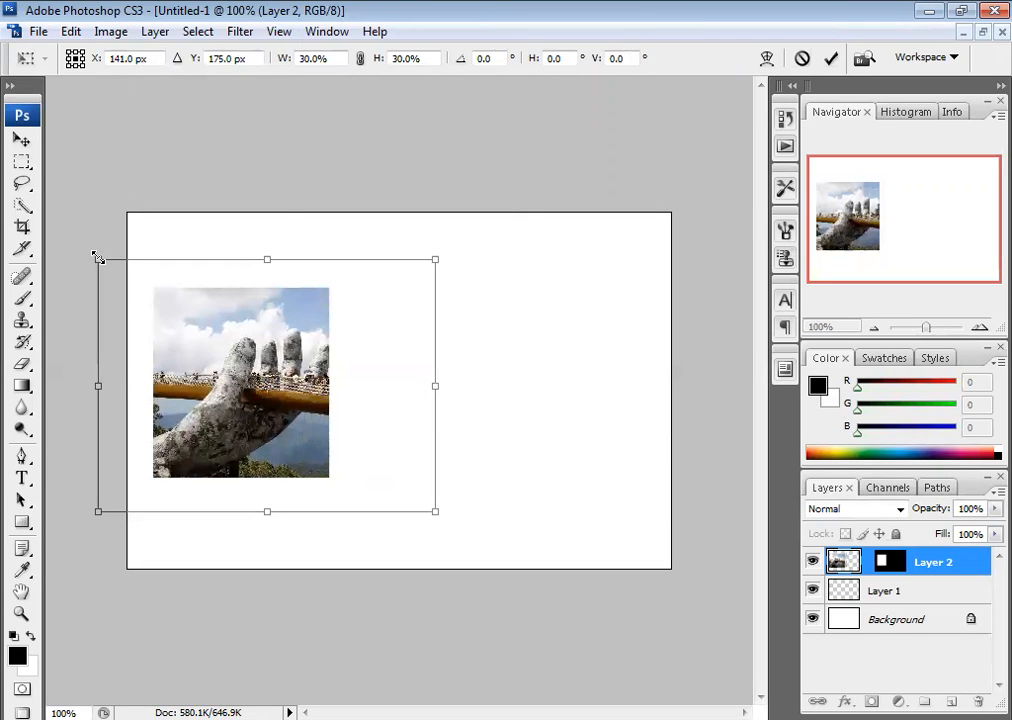
left_click_drag(98, 259, 129, 300)
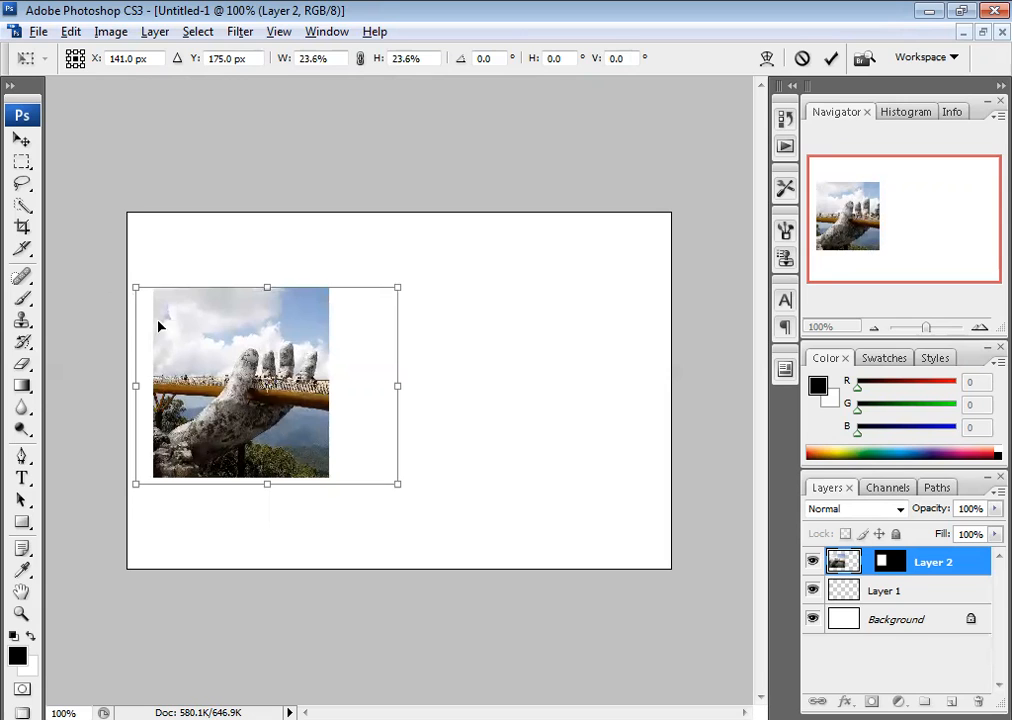
left_click_drag(362, 421, 347, 424)
left_click_drag(112, 282, 119, 286)
key("Return")
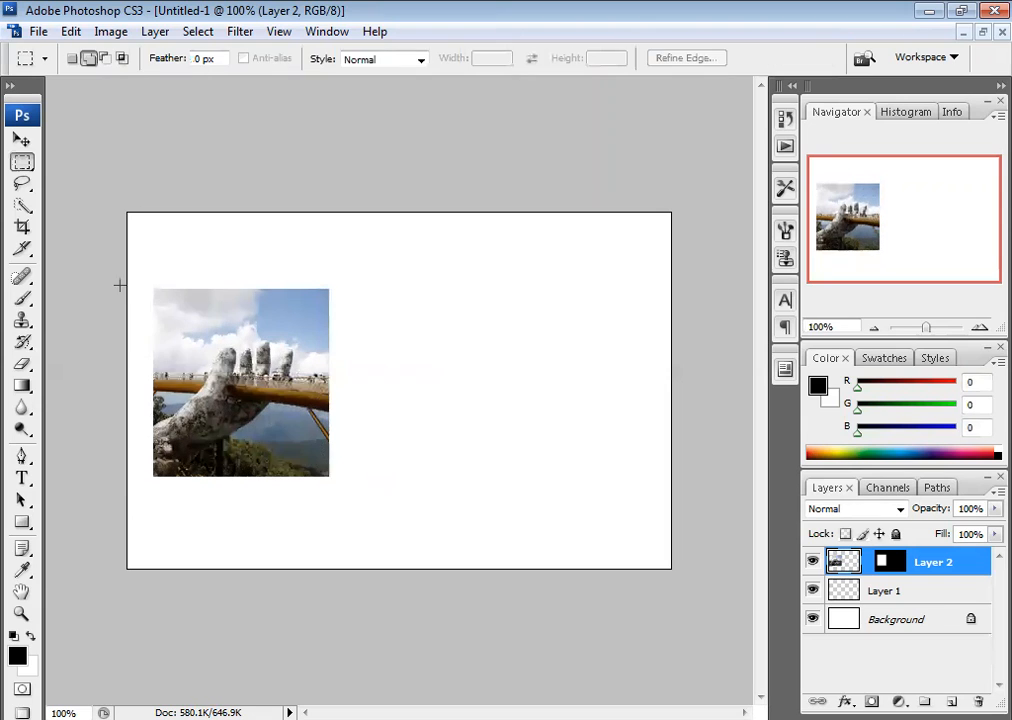
Give Layer 2 a drop shadow, bevel and emboss, and a 3 px outside stroke coloured black (000000)
double_click(960, 566)
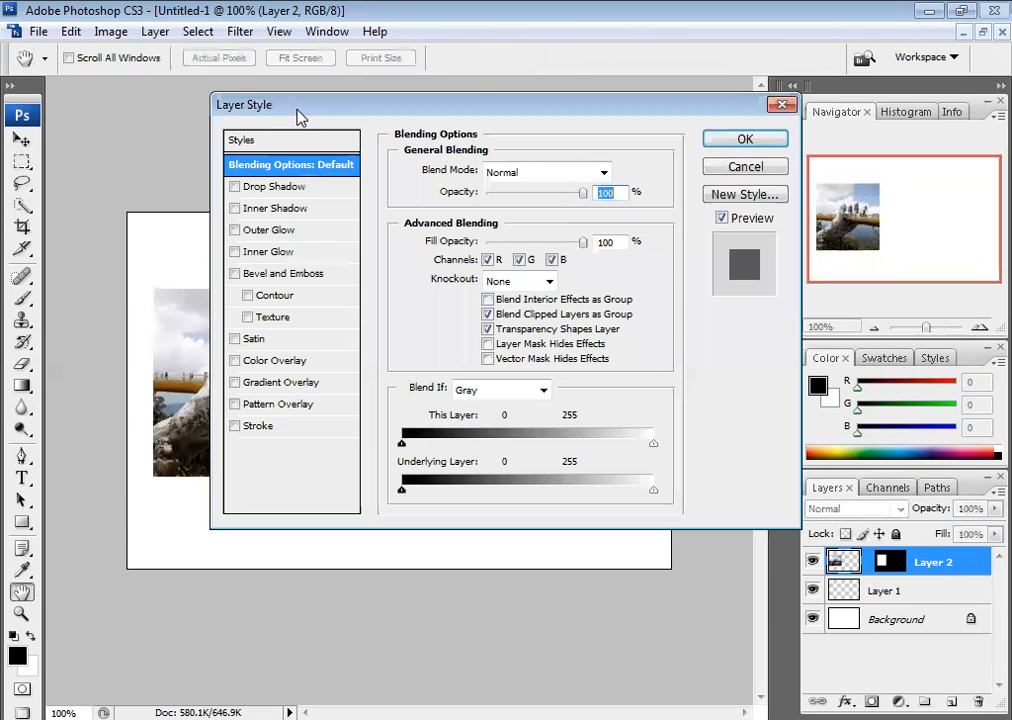
left_click(445, 406)
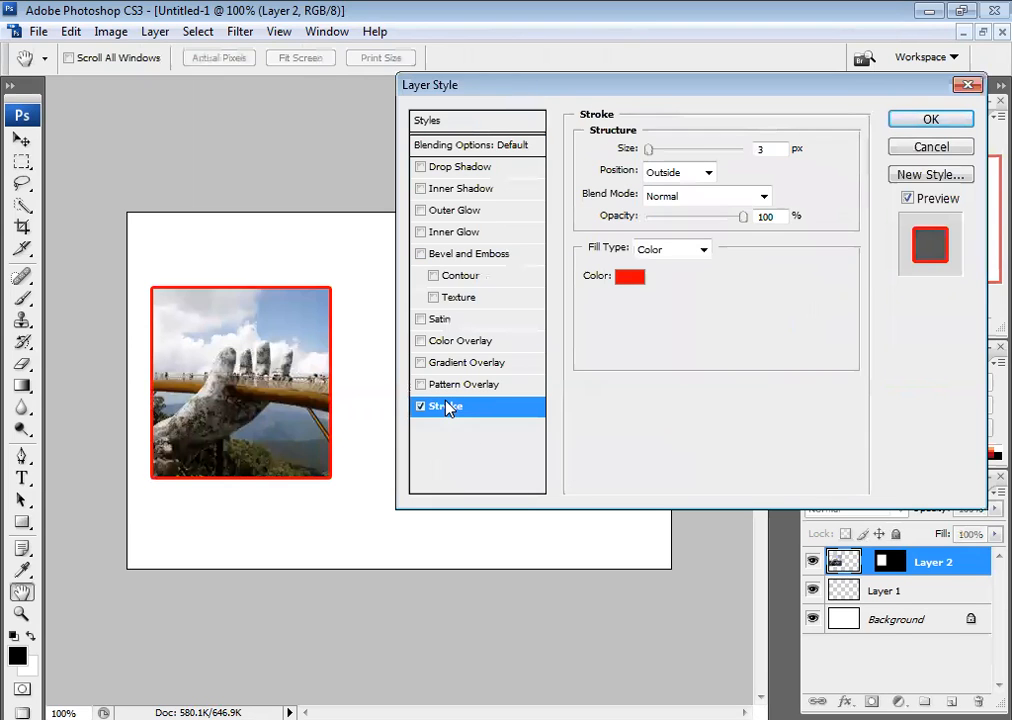
left_click(420, 167)
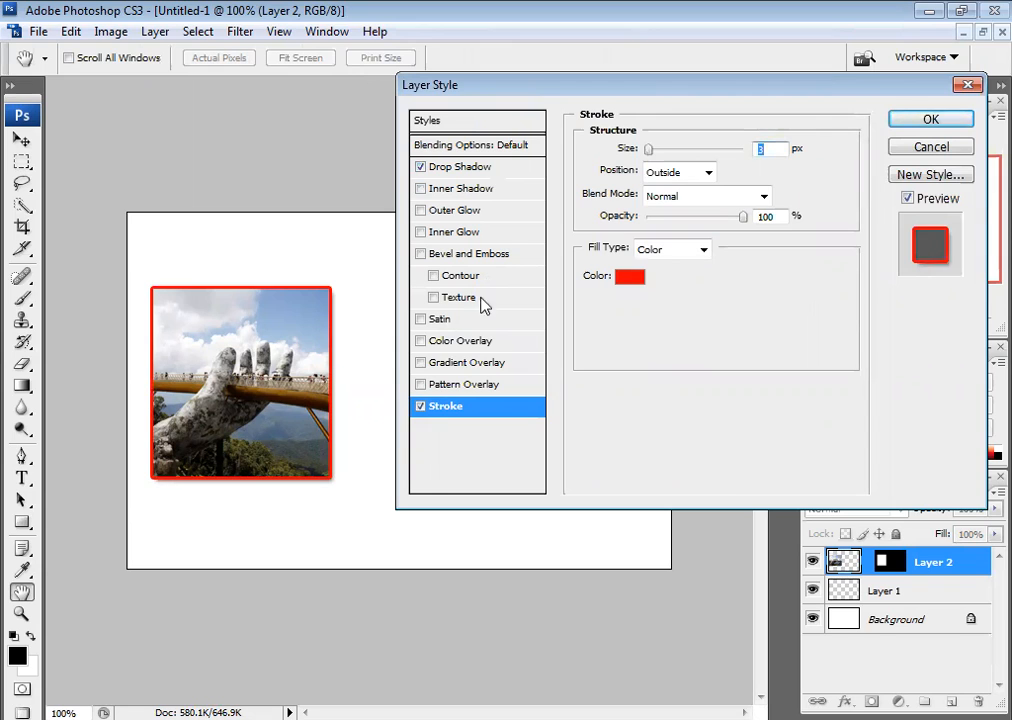
left_click(420, 254)
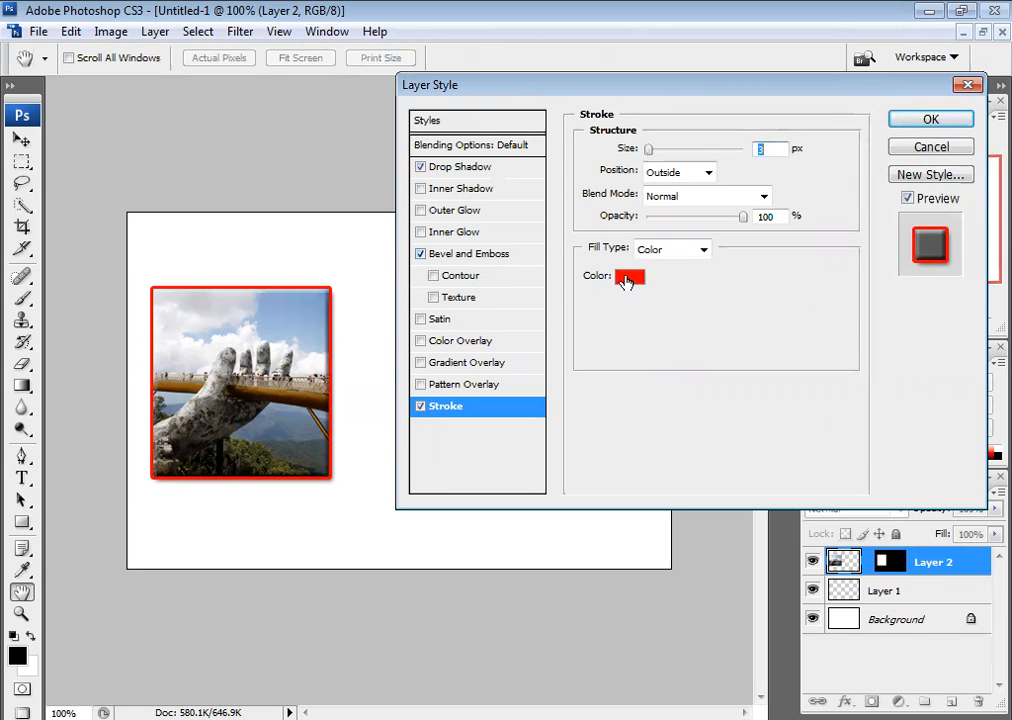
left_click(624, 275)
mouse_move(409, 291)
left_mouse_down()
mouse_move(235, 418)
mouse_move(294, 449)
left_mouse_up()
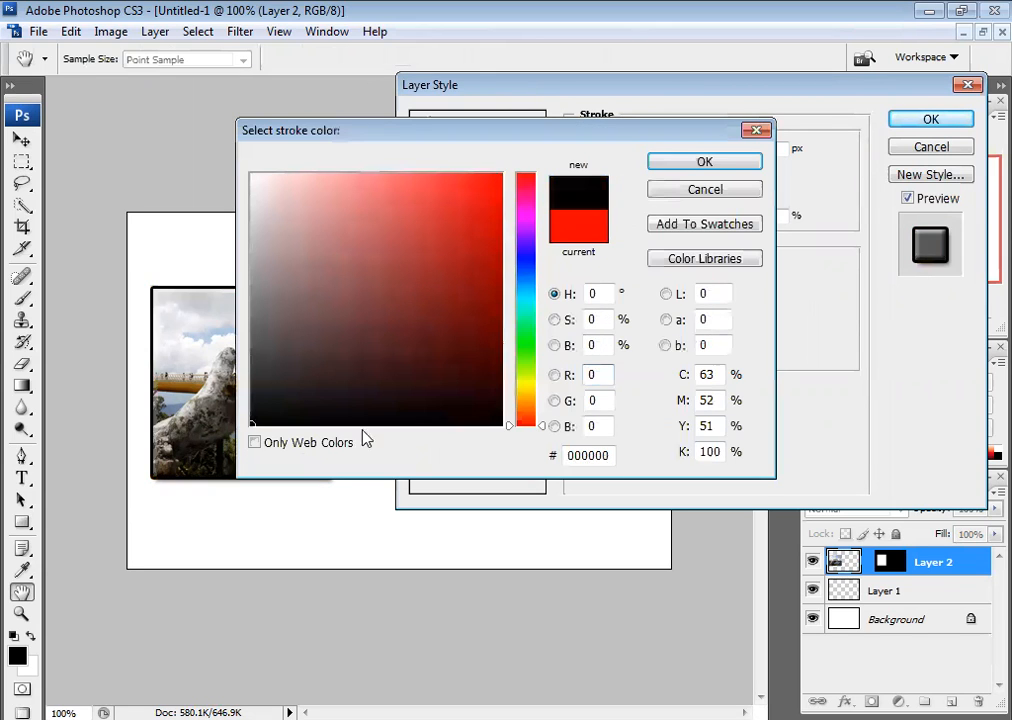
left_click(702, 164)
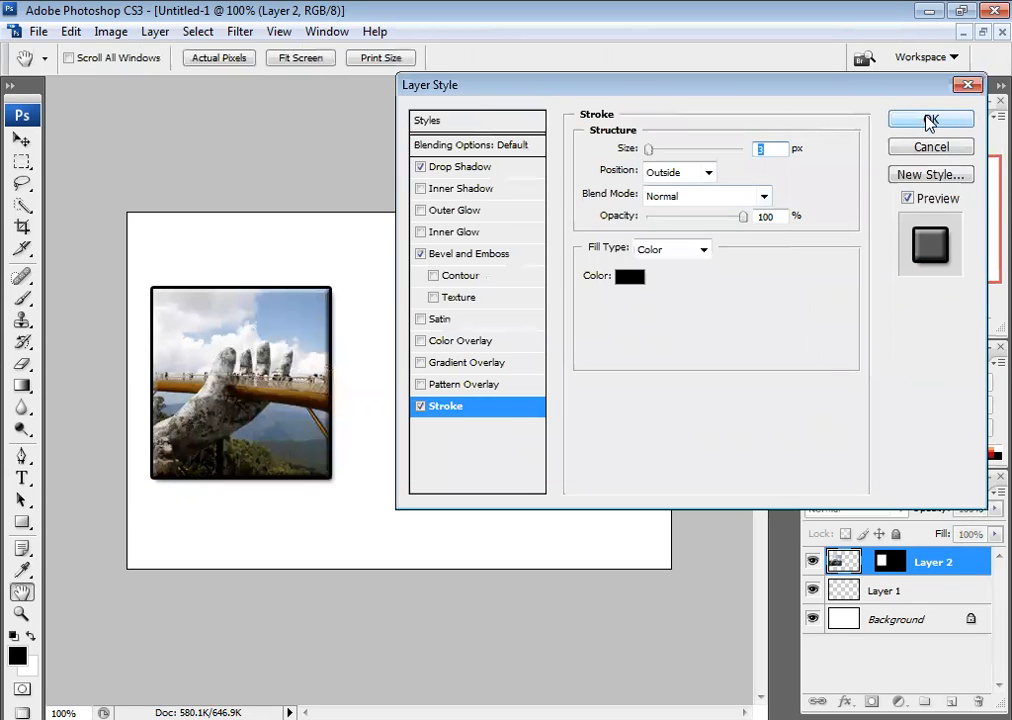
left_click(930, 121)
Try rotating the stone-hand photo about 4.6° counterclockwise inside its fixed frame, then revert the rotation
left_click(21, 141)
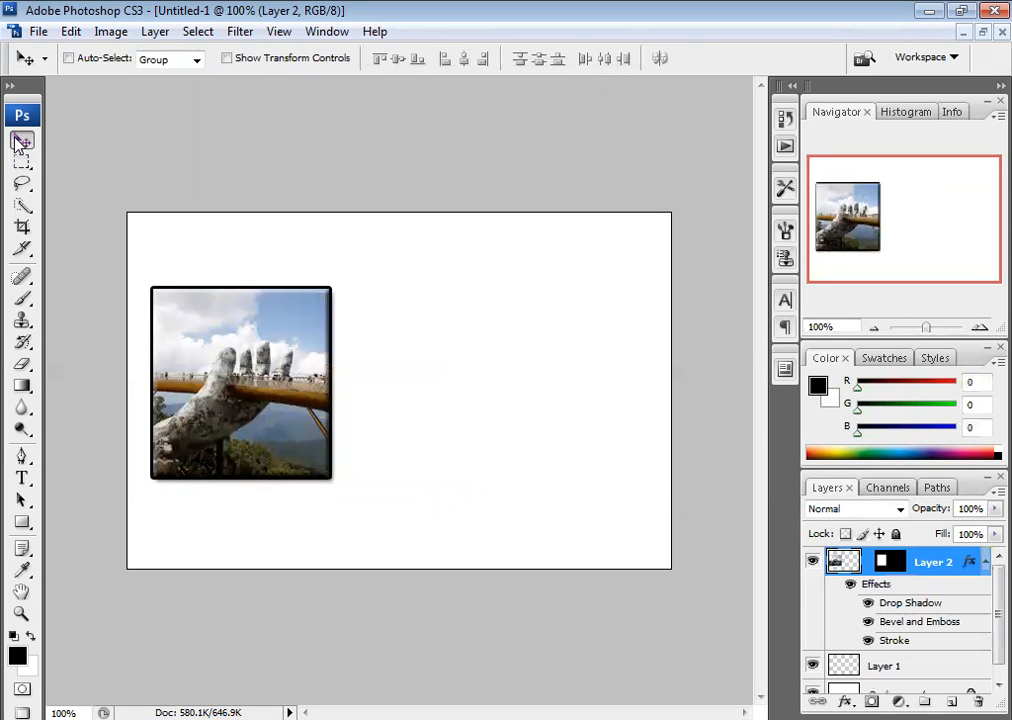
key("ctrl+t")
left_click_drag(395, 535, 417, 524)
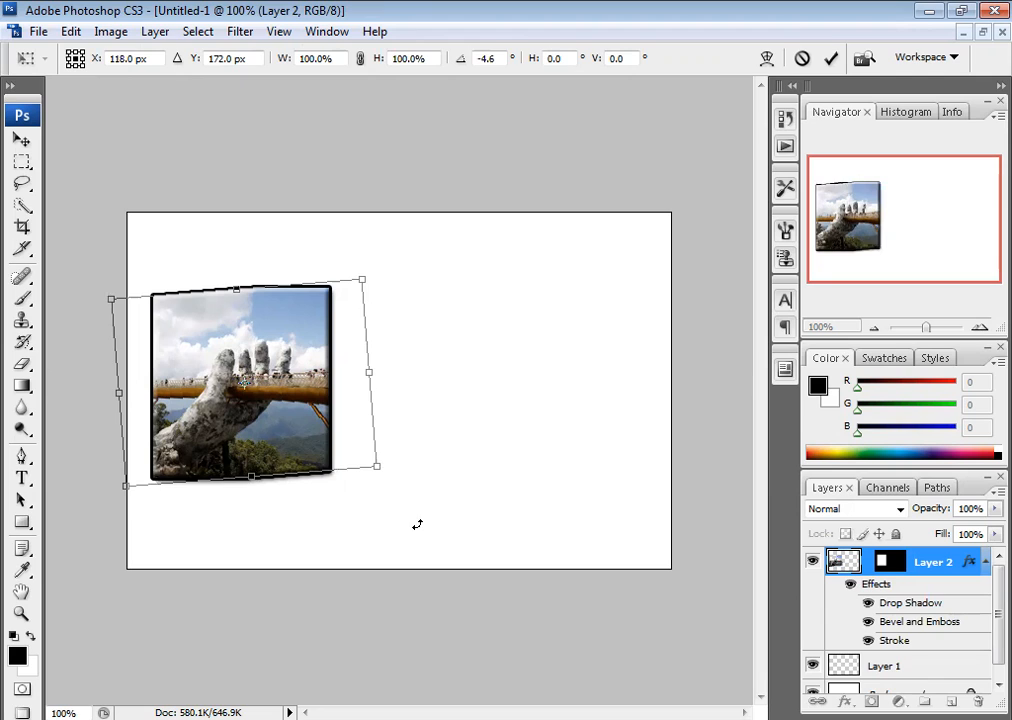
key("ctrl+z")
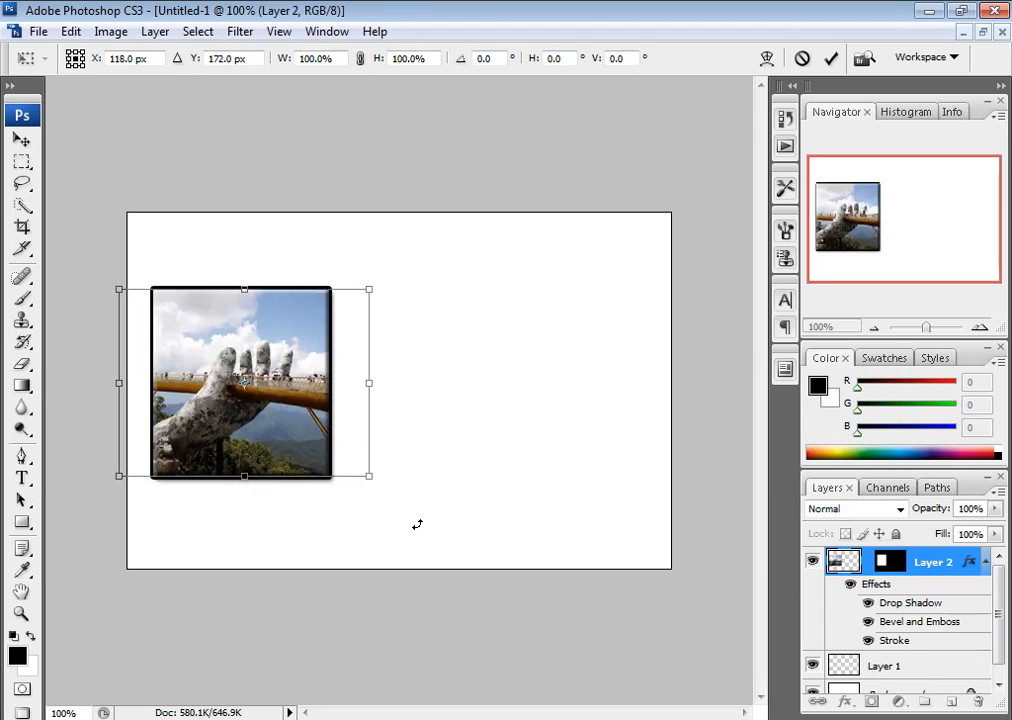
key("Return")
Try rotating only Layer 2's mask slightly counterclockwise around the unrotated photo, then undo the rotation
left_click(882, 563)
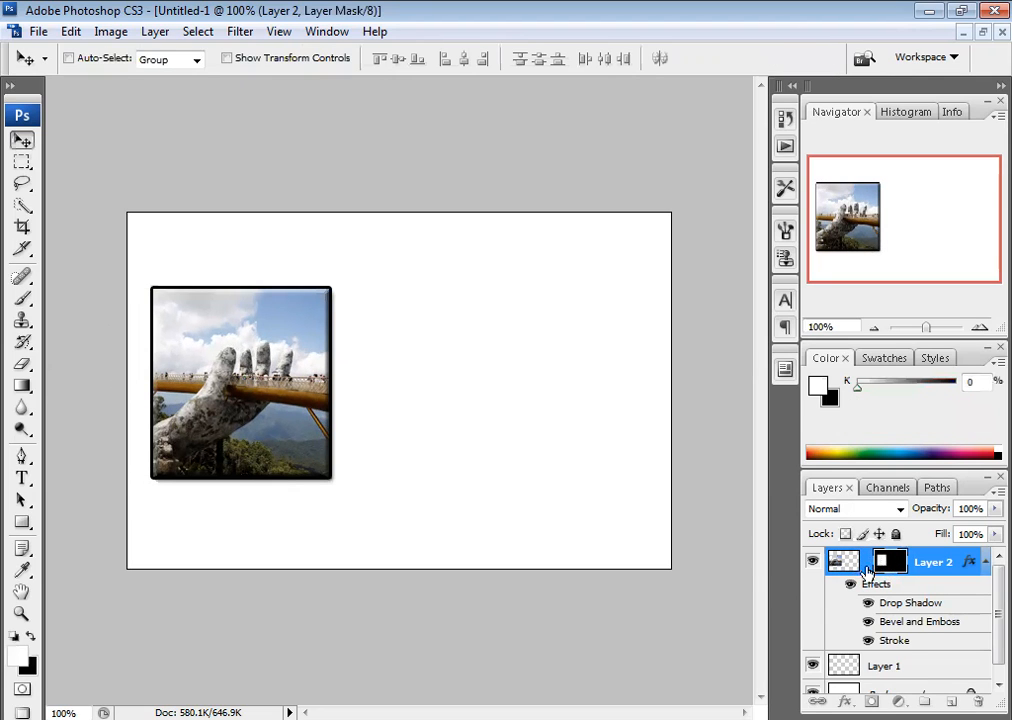
key("ctrl+t")
mouse_move(377, 505)
left_mouse_down()
mouse_move(364, 506)
mouse_move(375, 506)
left_mouse_up()
key("Return")
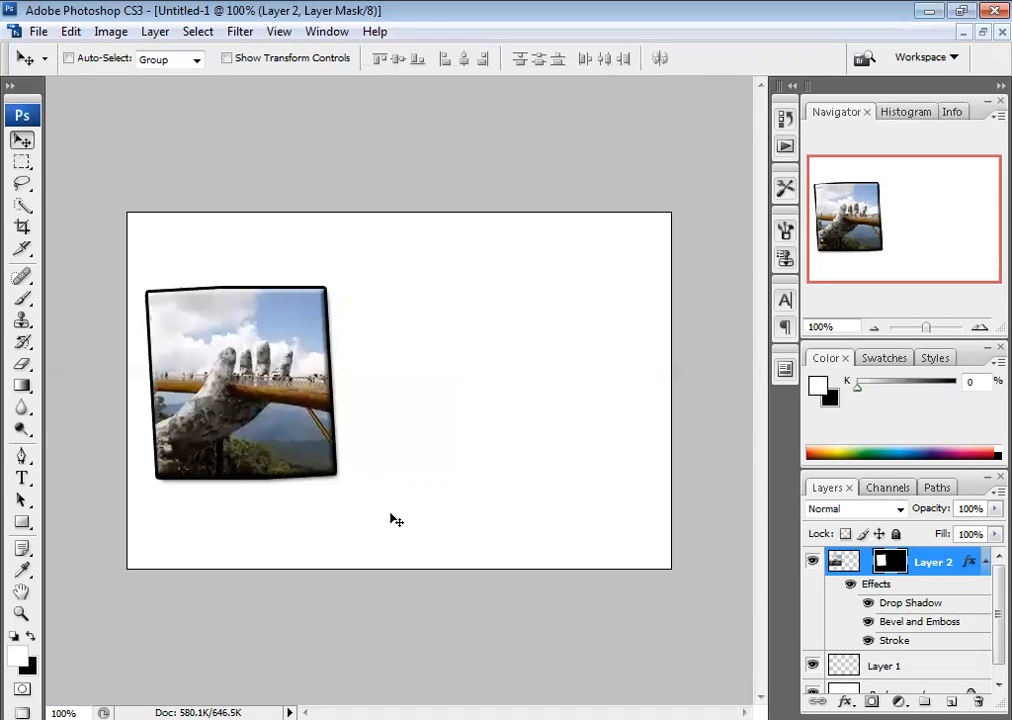
key("ctrl+z")
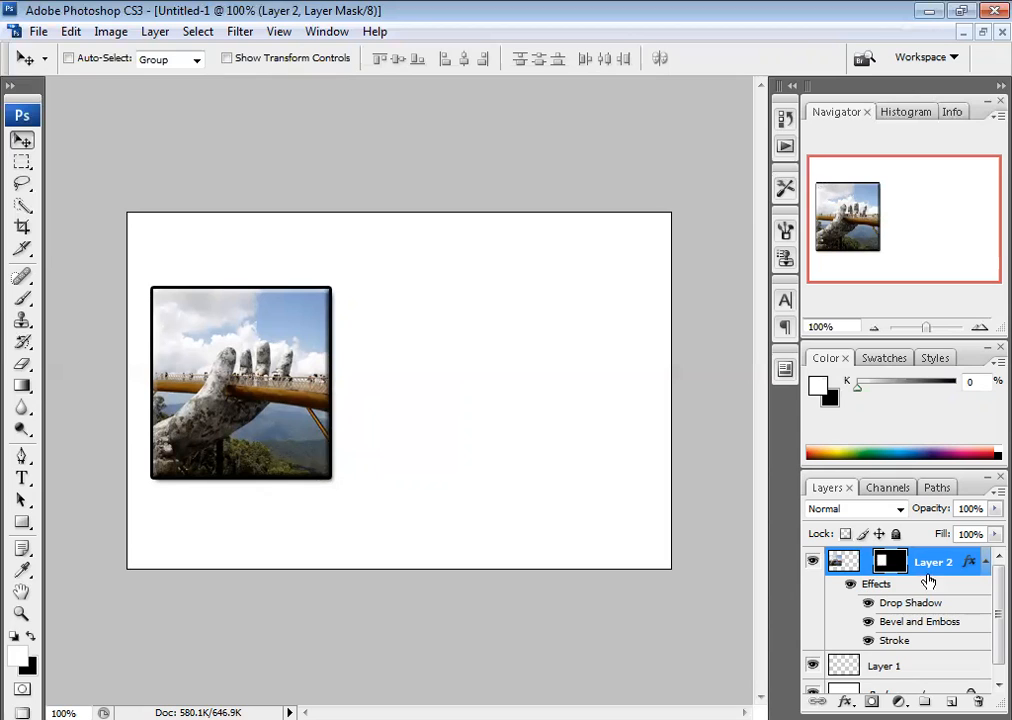
Rotate Layer 2's photo counterclockwise inside its frame and enlarge it to more than 120% so it covers the whole frame
left_click(830, 566)
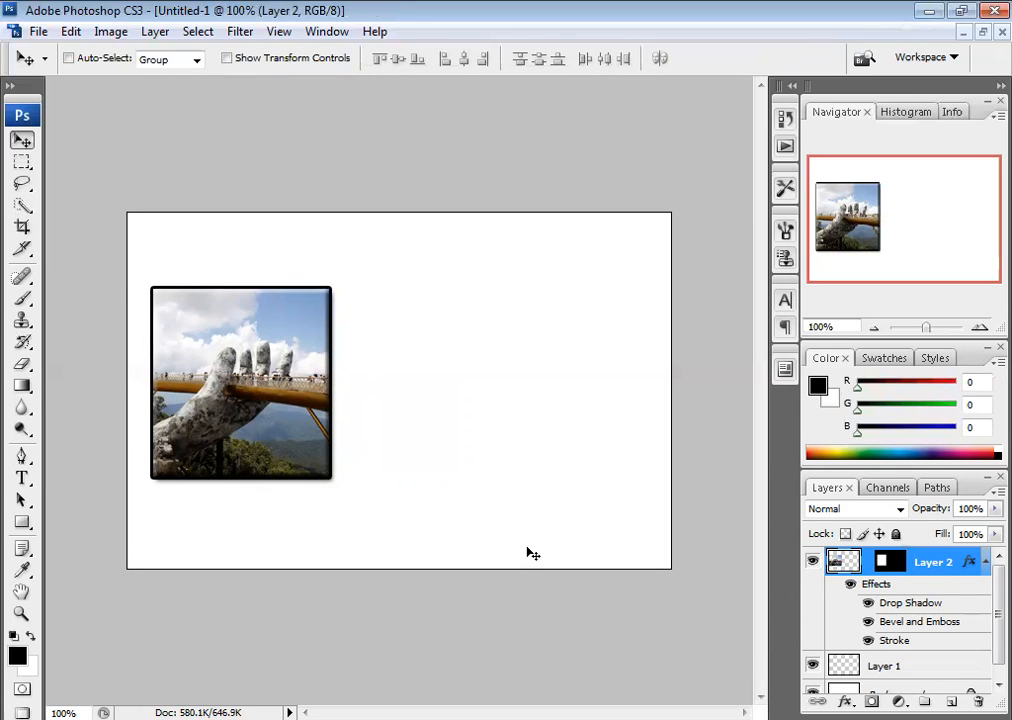
key("ctrl+t")
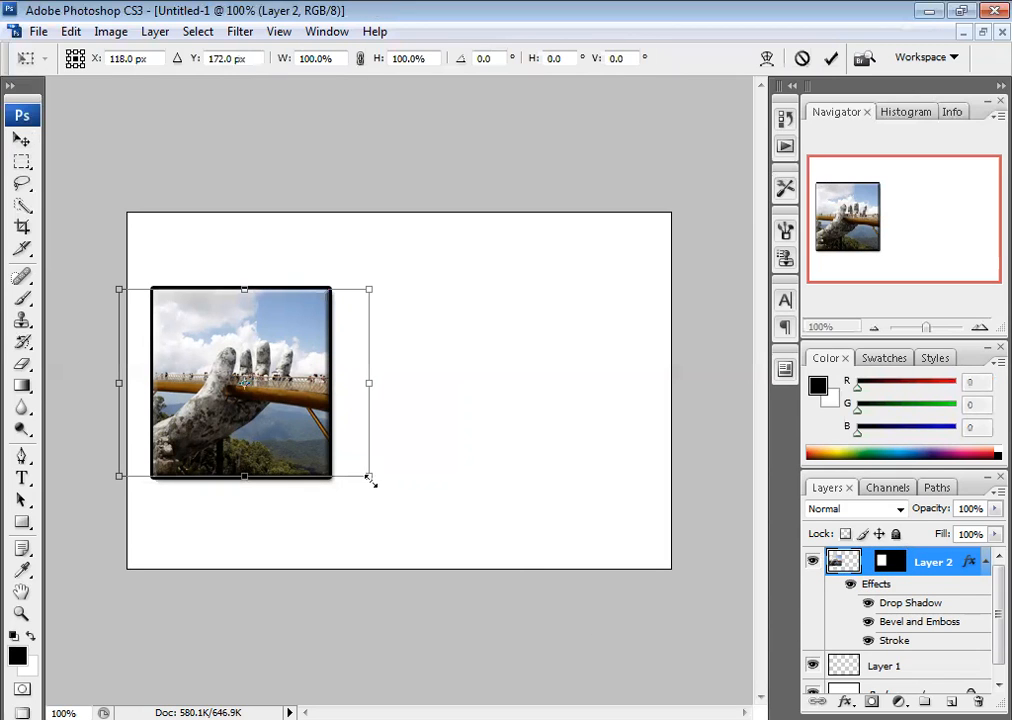
left_click_drag(383, 516, 401, 502)
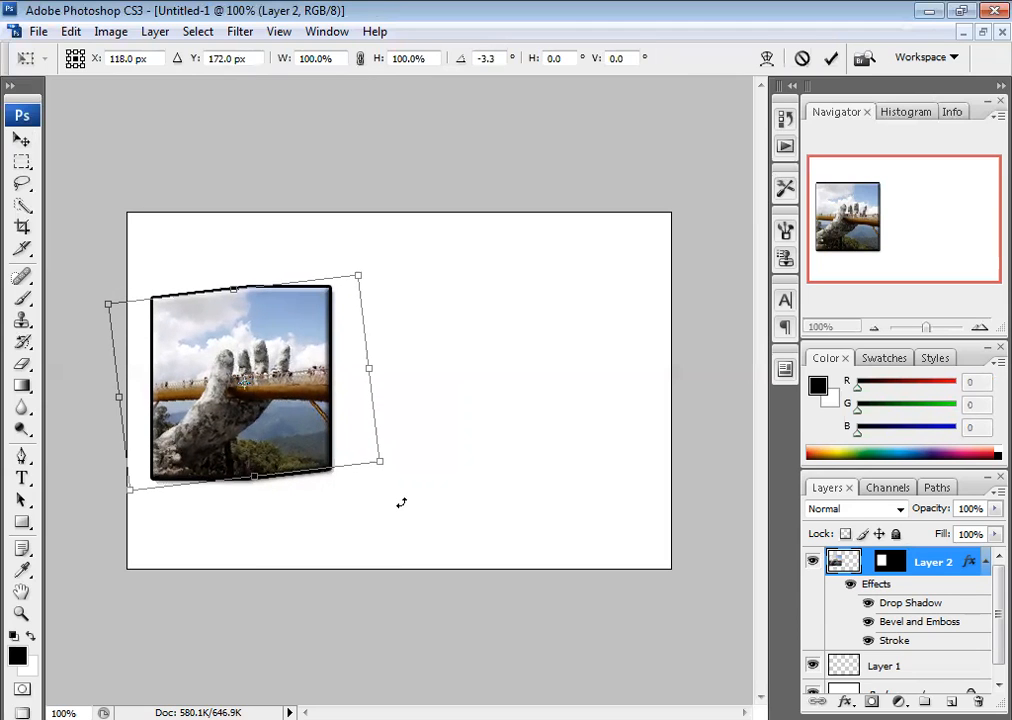
key("Return")
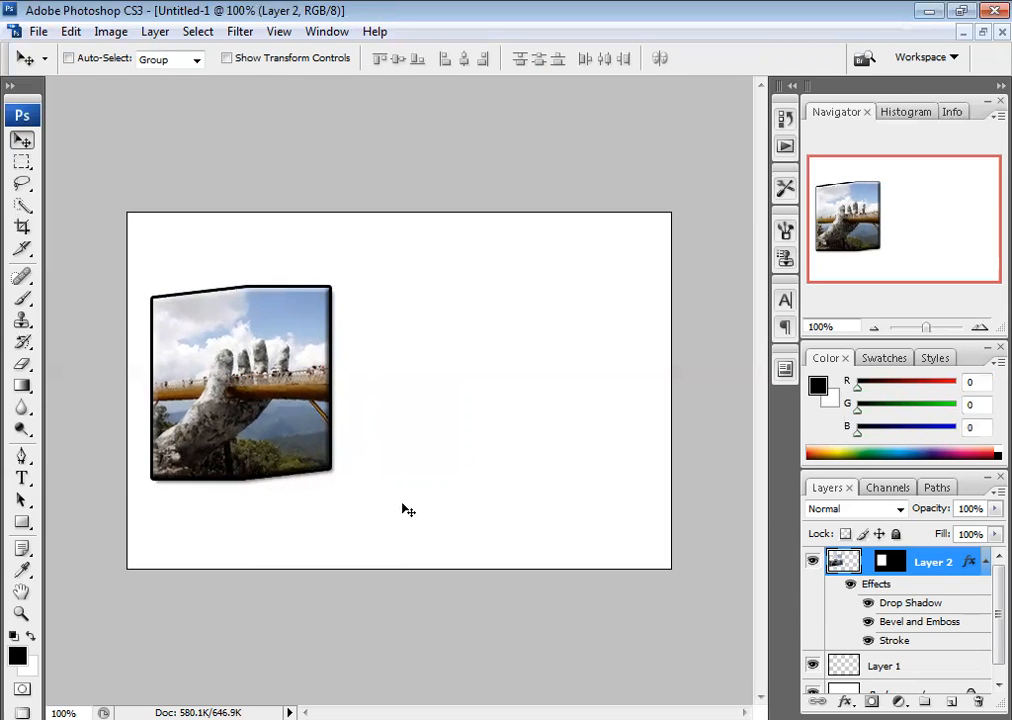
key("ctrl+t")
left_click_drag(378, 490, 474, 513)
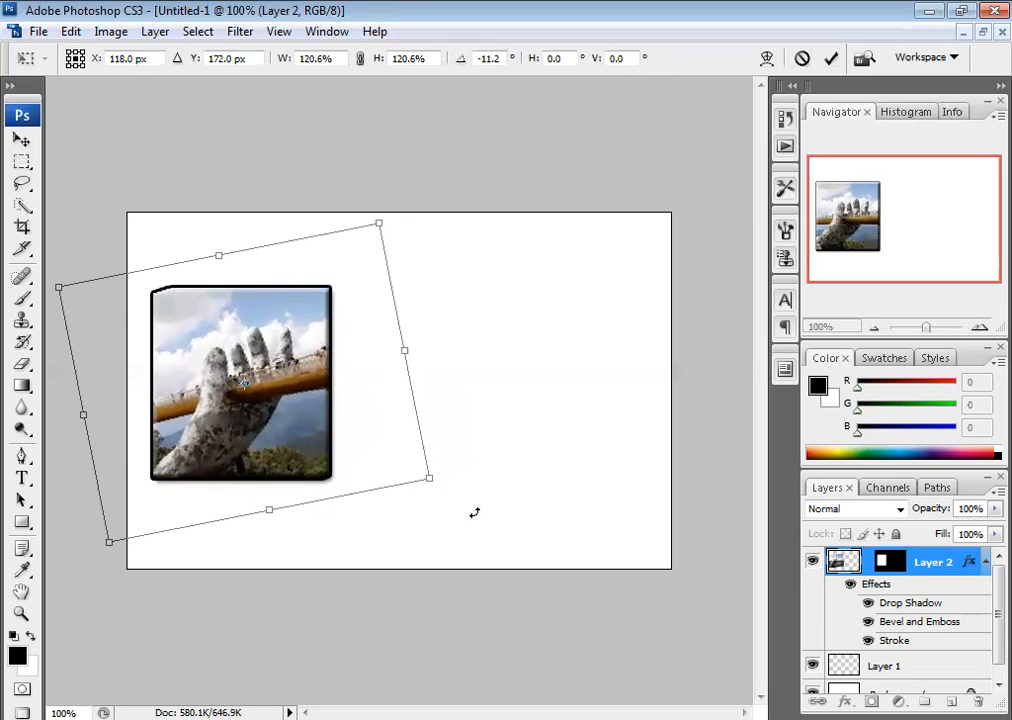
left_click_drag(59, 287, 46, 271)
left_click_drag(434, 477, 446, 484)
key("Return")
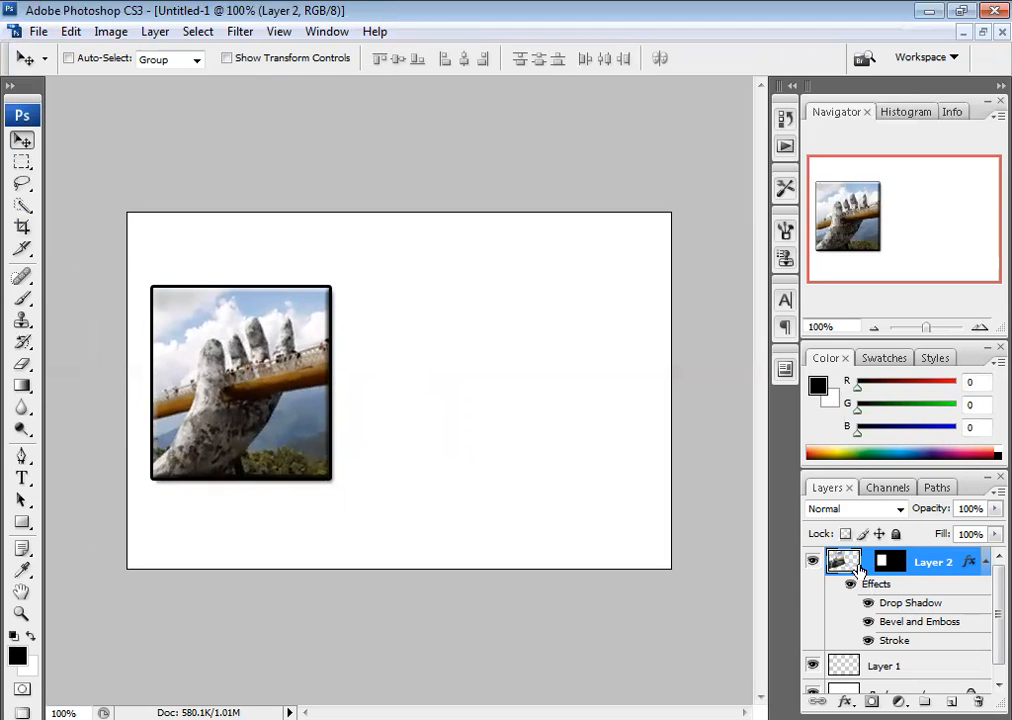
Rotate Layer 2's mask about 8.4° counterclockwise so the frame tilts along with the photo
left_click(889, 561)
key("ctrl+t")
left_click_drag(354, 505, 387, 498)
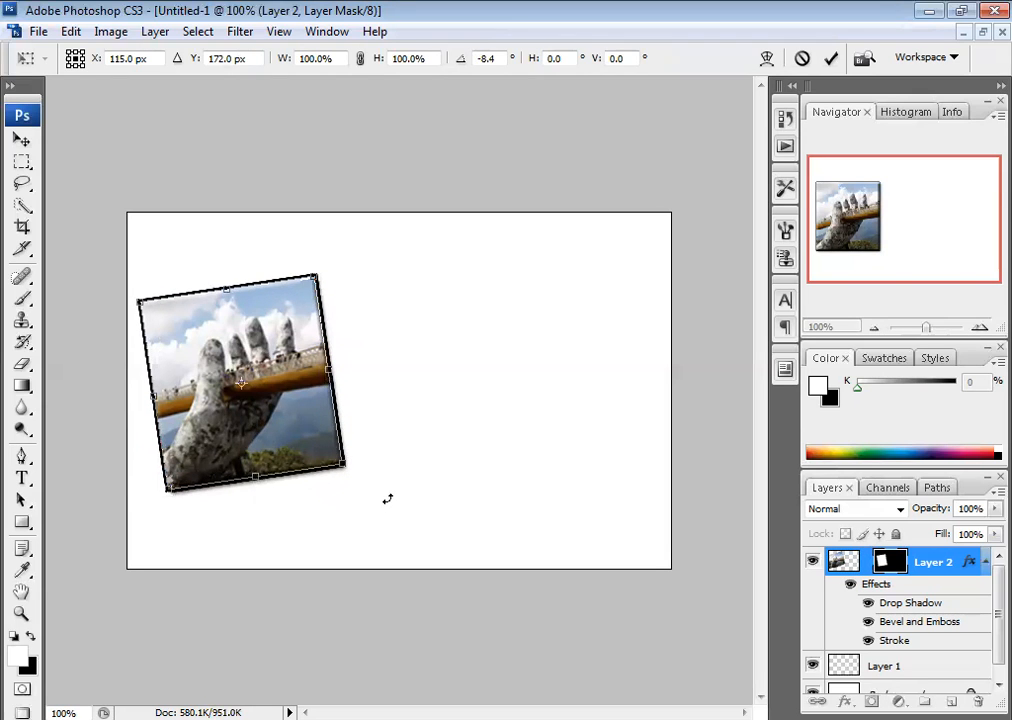
key("Return")
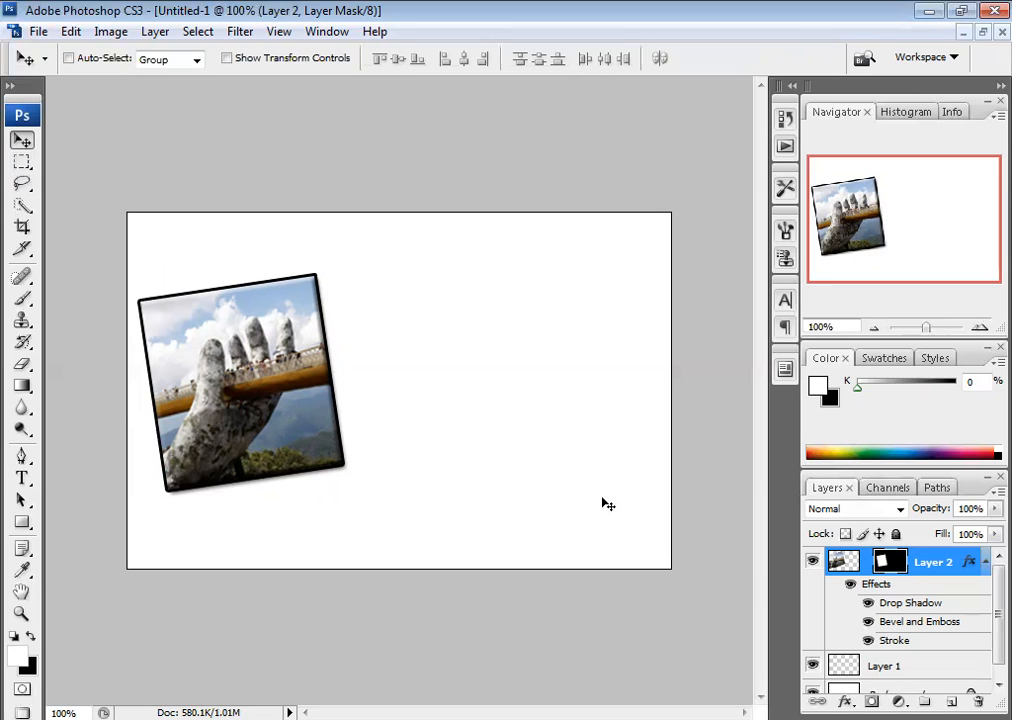
Open the worldsmostbeautifulwaterfalls photo from New folder (2), copy the entire image, close it and maximize the collage document again
left_click(982, 32)
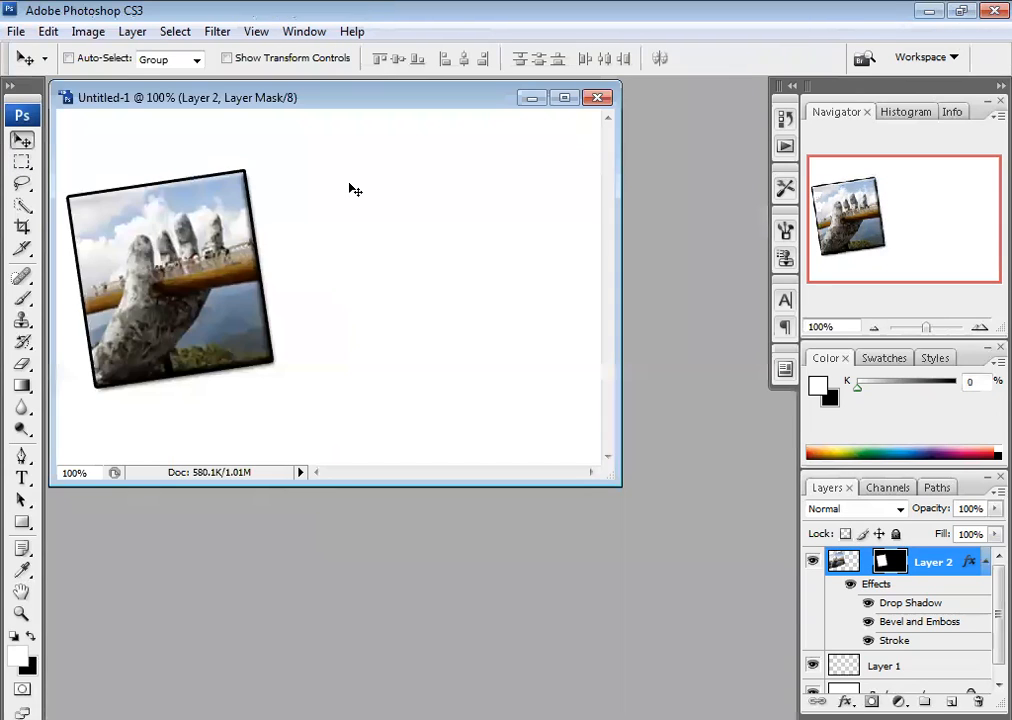
key("ctrl+o")
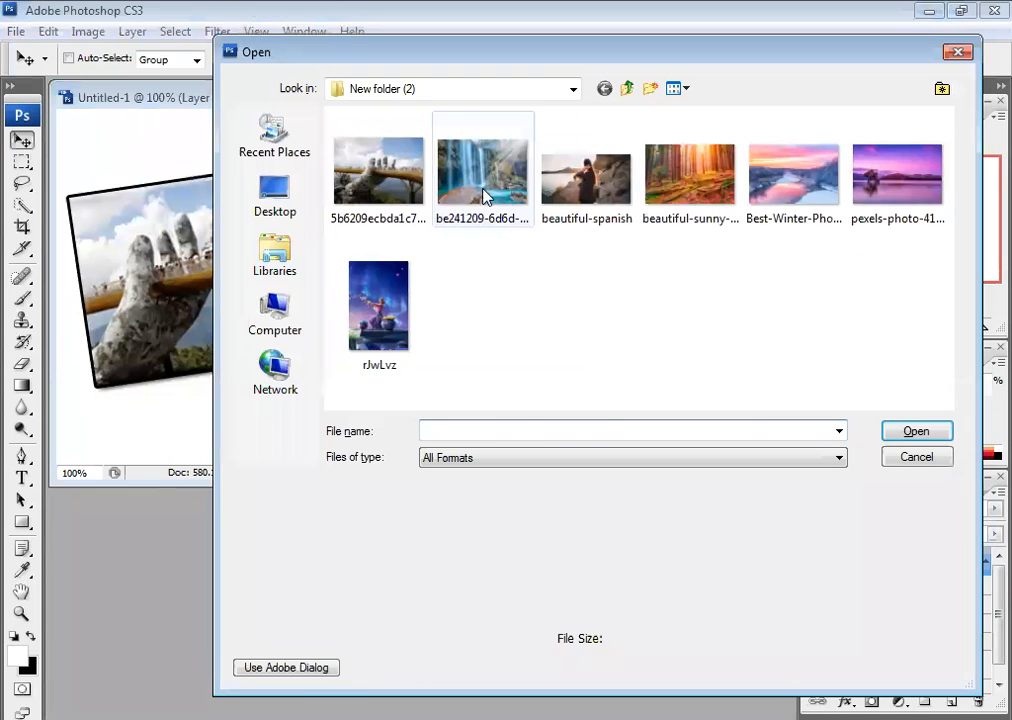
left_click(488, 197)
left_click(918, 432)
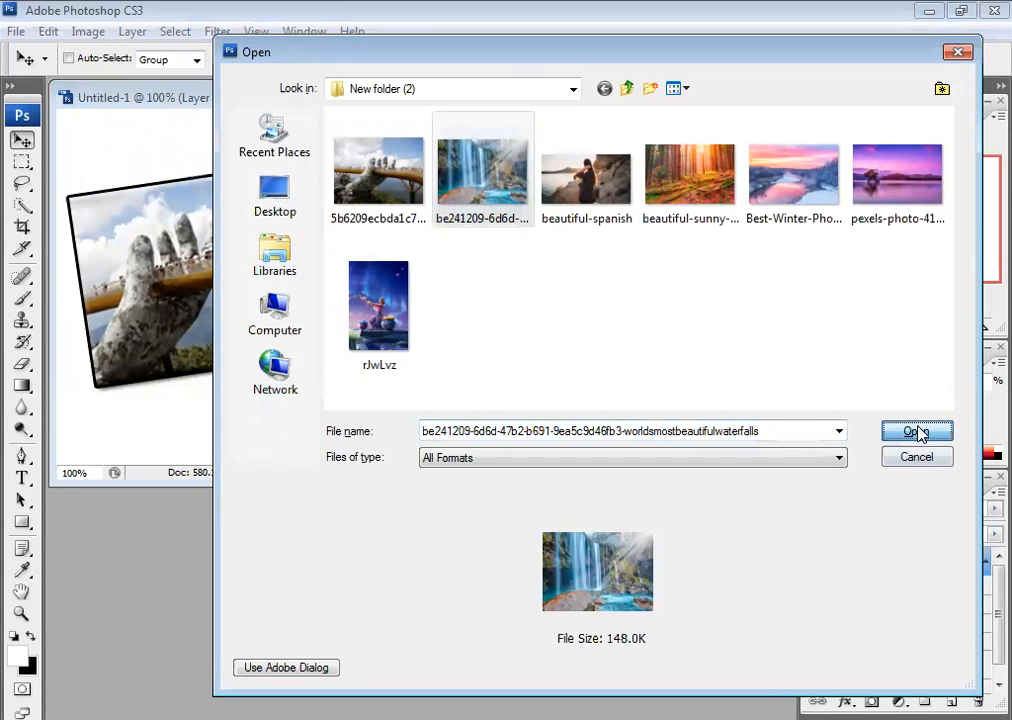
key("ctrl+a")
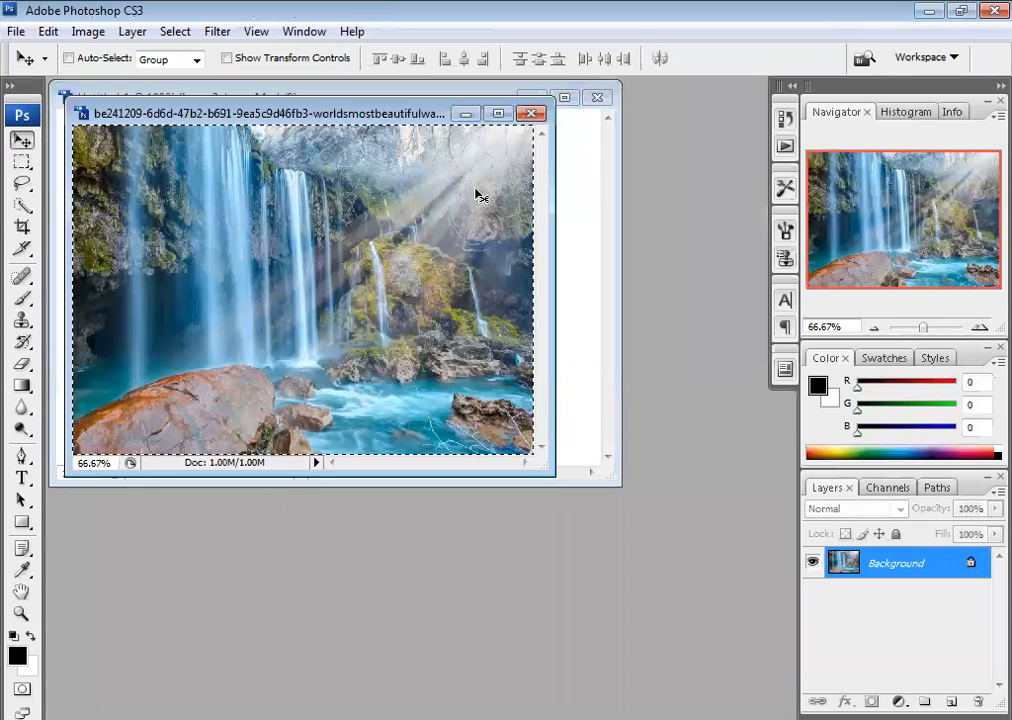
left_click(530, 115)
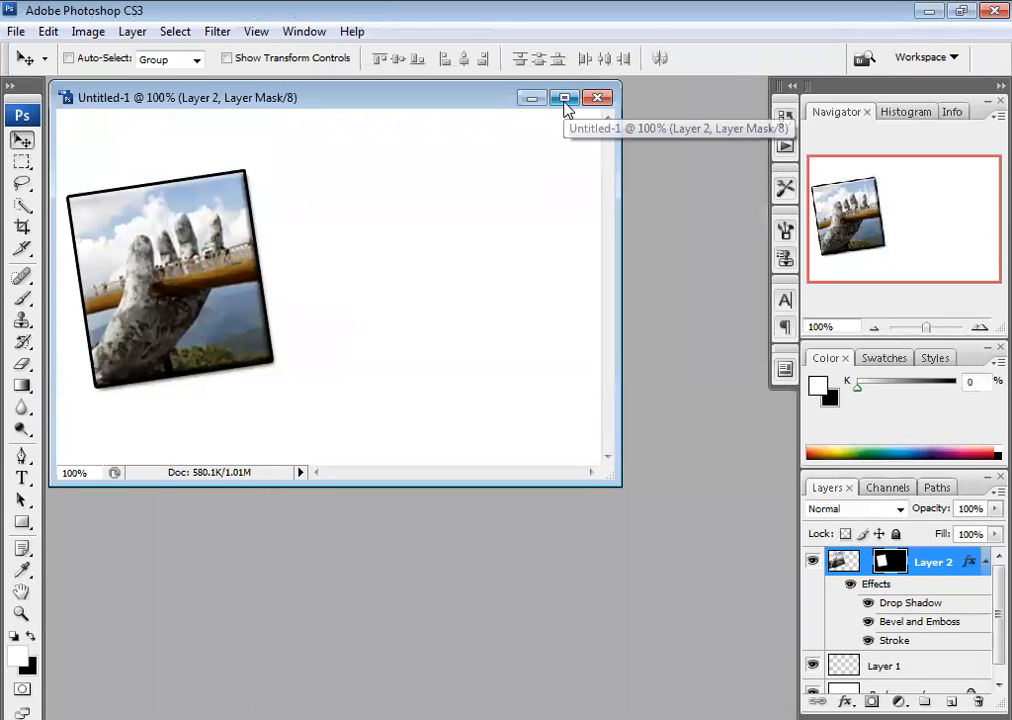
left_click(565, 99)
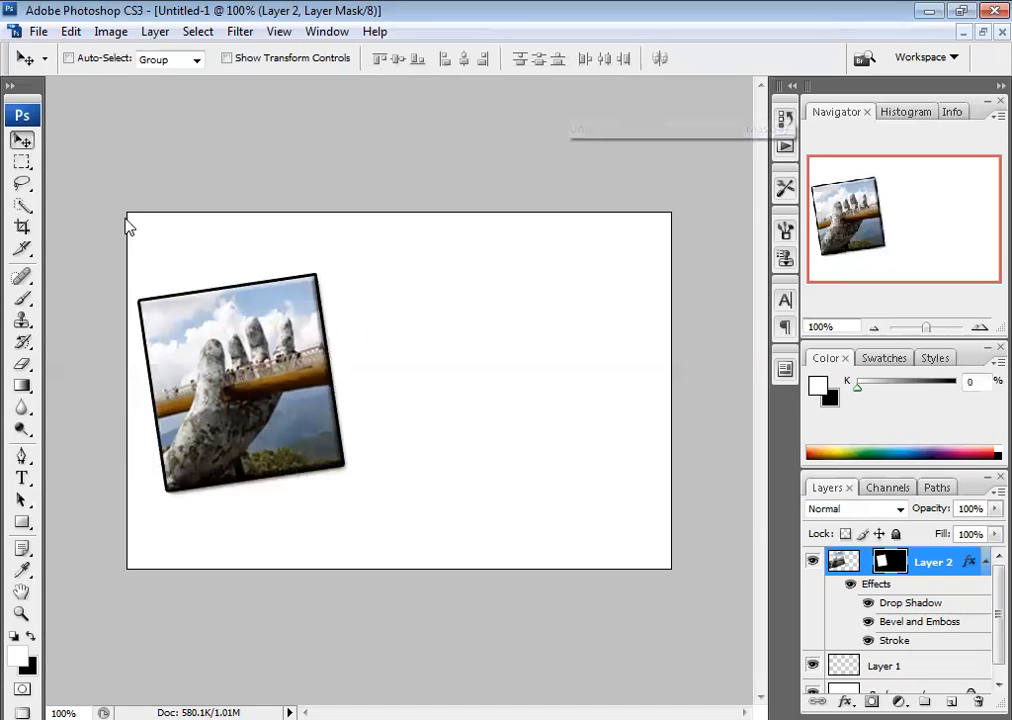
Try pasting the copied waterfall photo directly above Layer 2 without a frame selection, then undo the paste
right_click(267, 395)
left_click(292, 407)
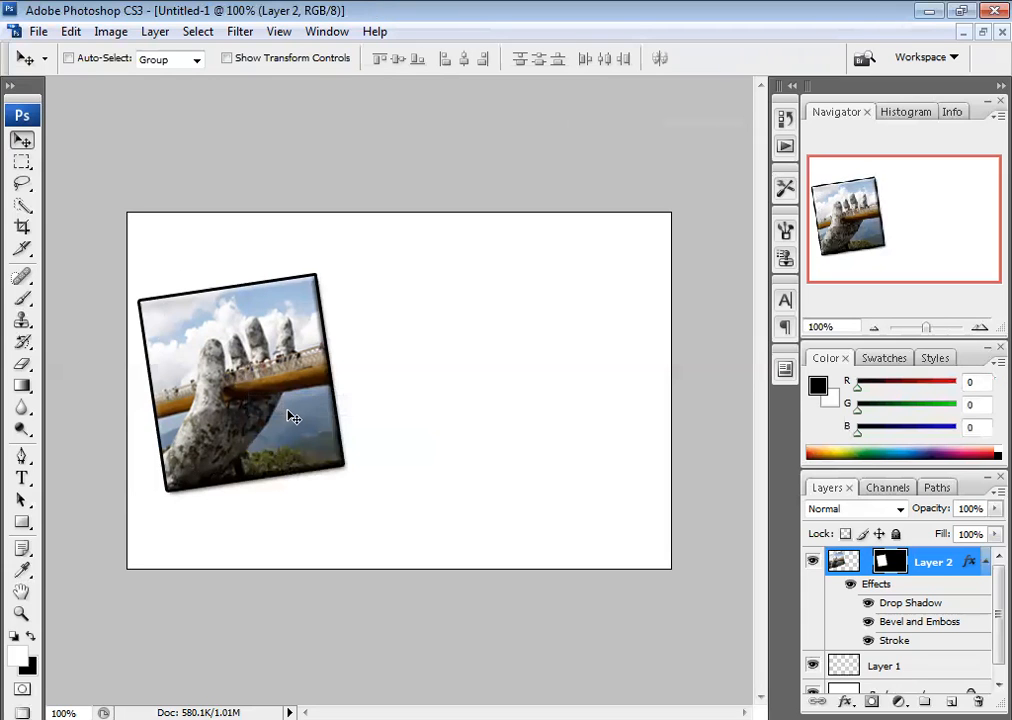
key("x")
key("ctrl+v")
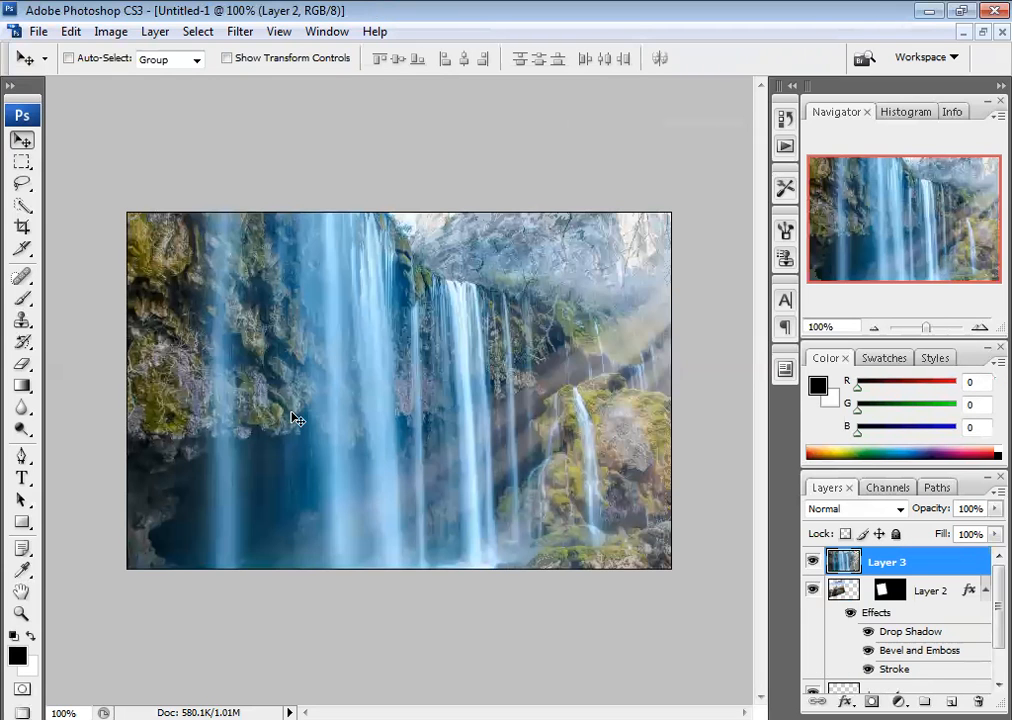
key("ctrl+z")
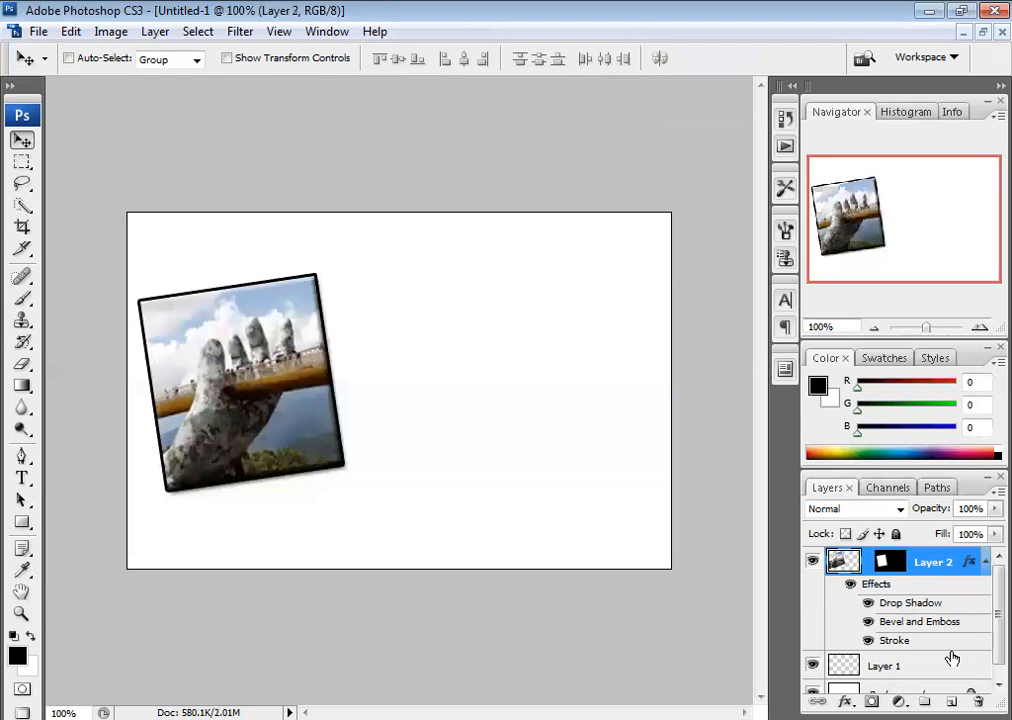
Duplicate Layer 2 together with its mask and effects, and make the copy's image active instead of its mask
left_click(889, 562)
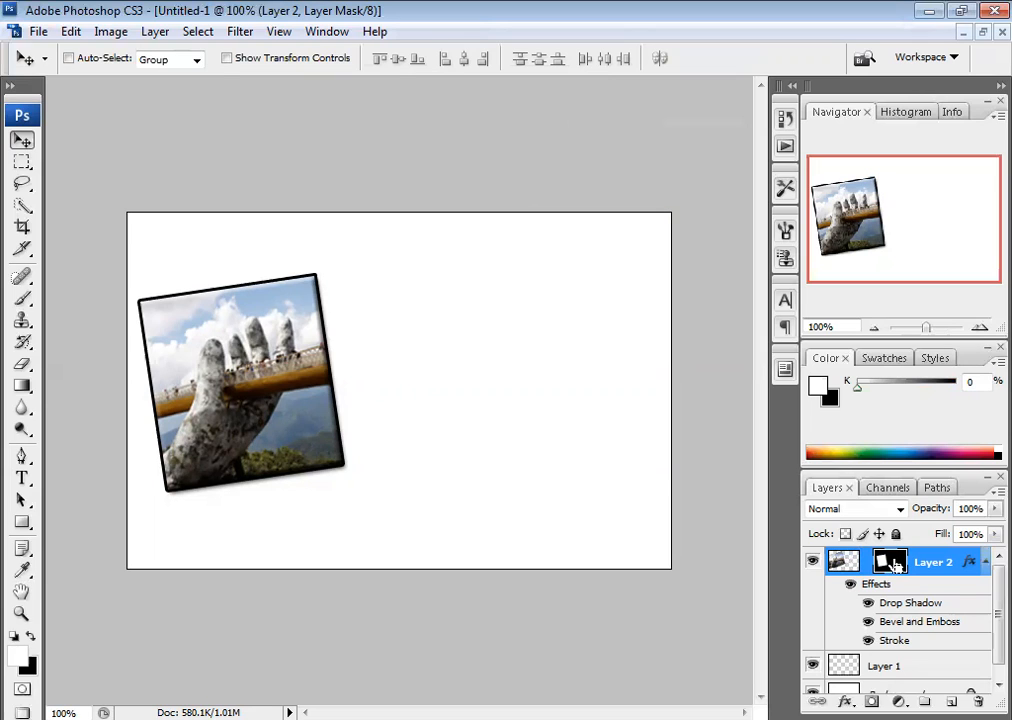
key("ctrl+j")
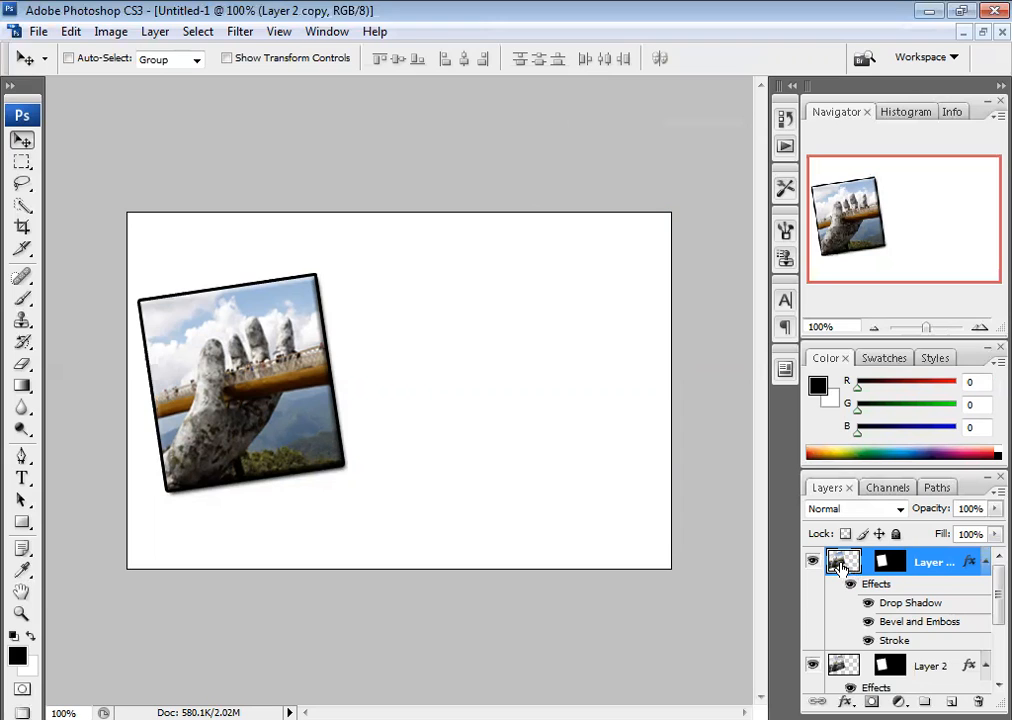
key("ctrl+z")
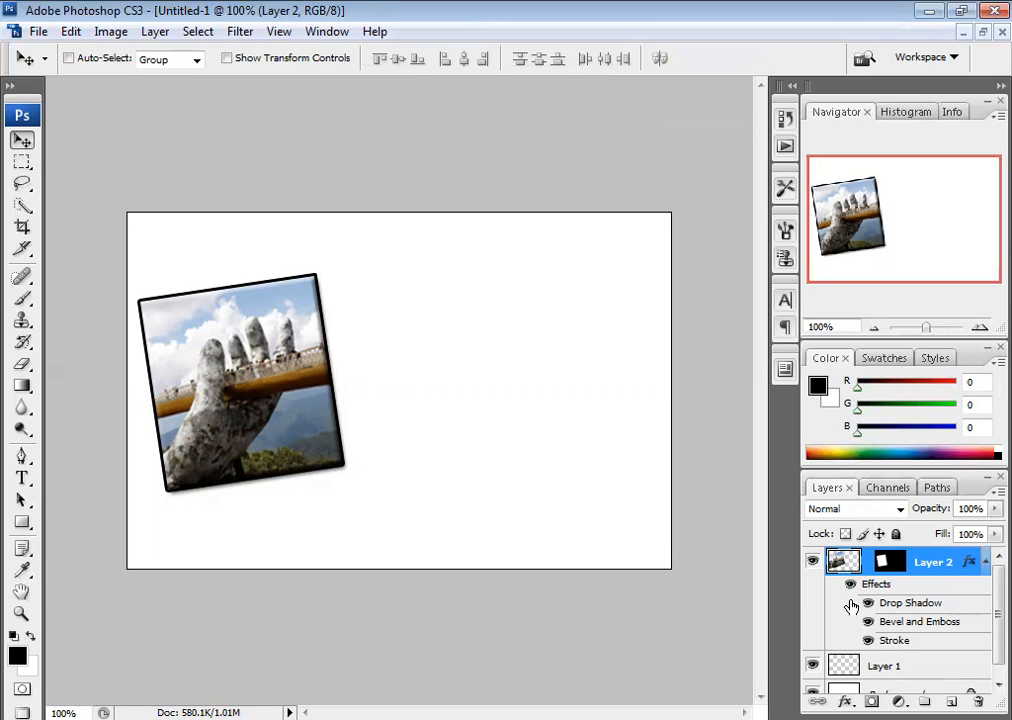
key("ctrl+z")
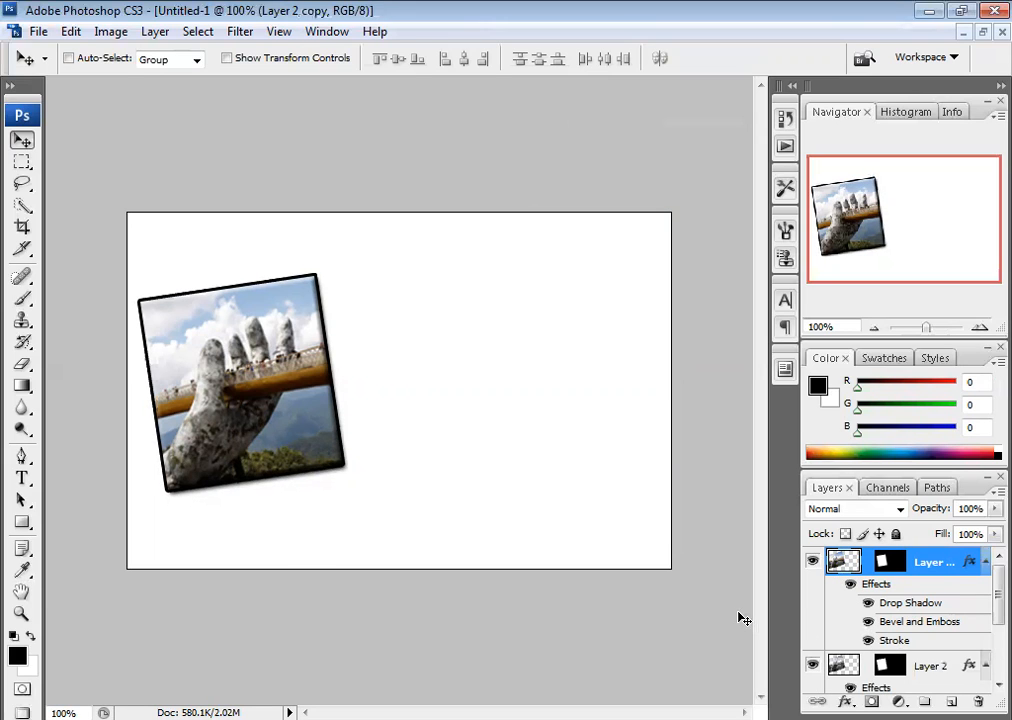
left_click(884, 564)
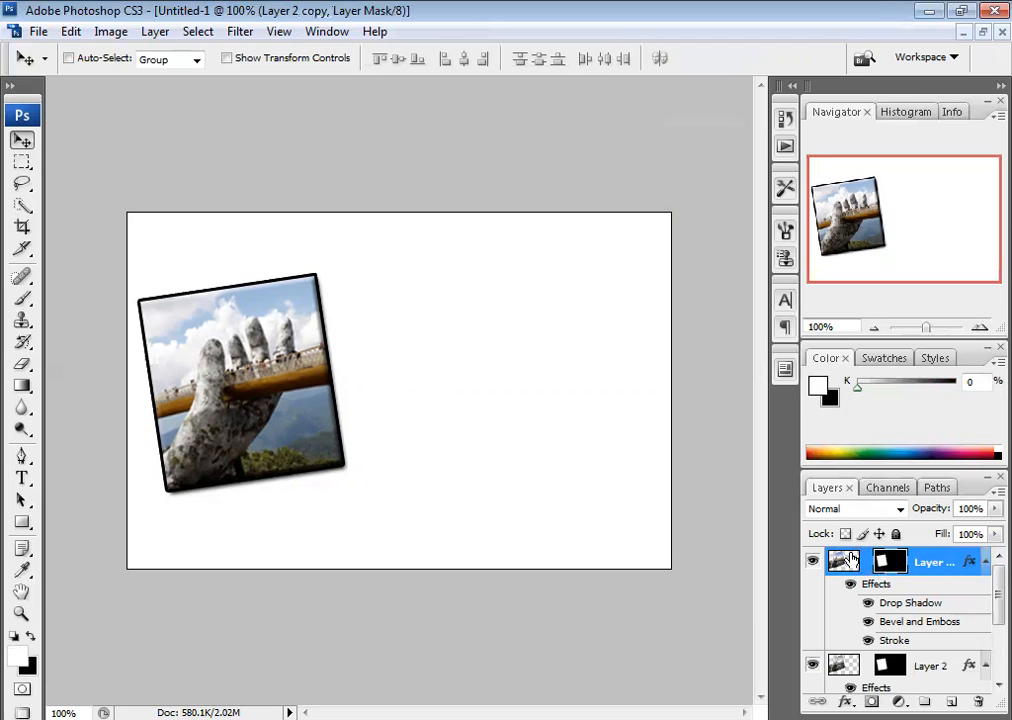
left_click(844, 560)
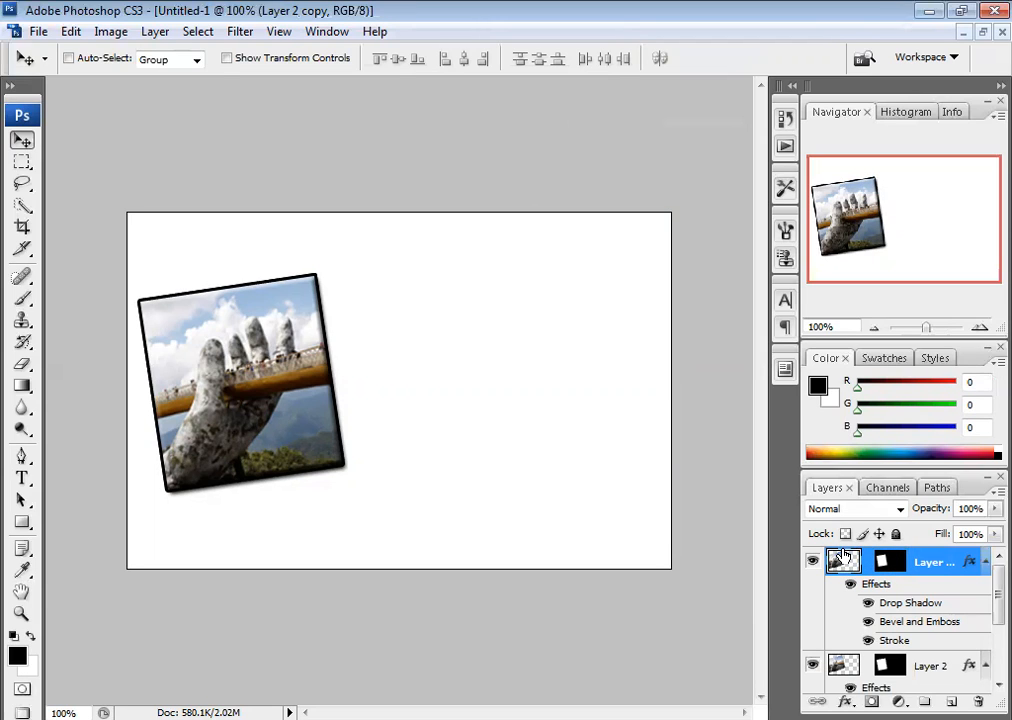
Compare Layer 2 and its copy by toggling each one's visibility, and delete the Layer 2 copy
left_click(813, 562)
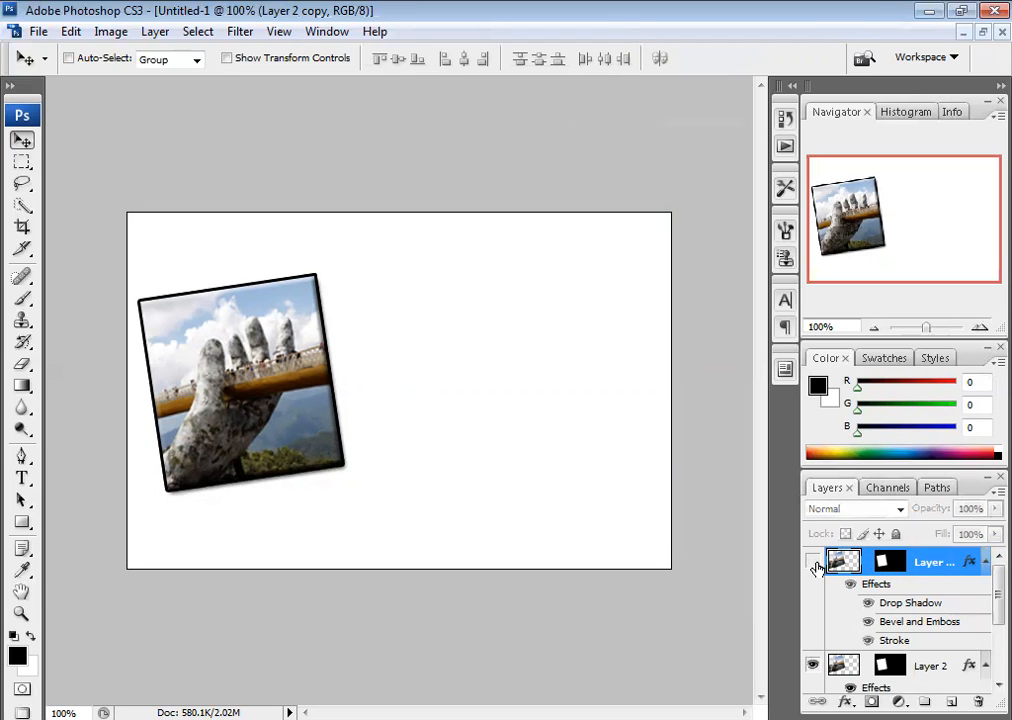
left_click(813, 562)
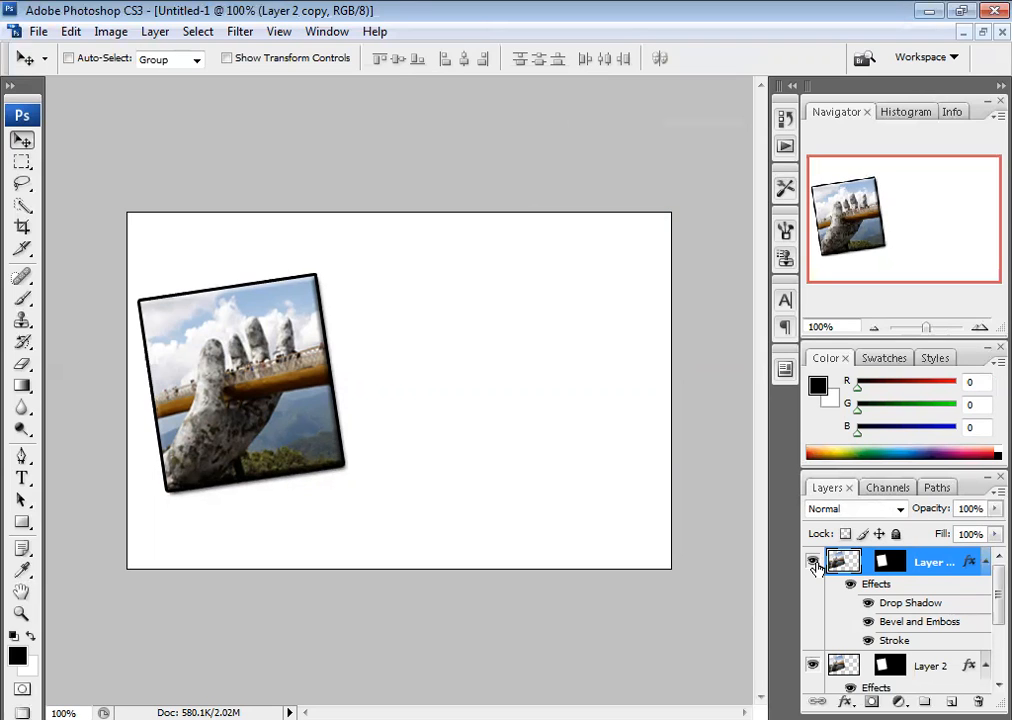
key("Delete")
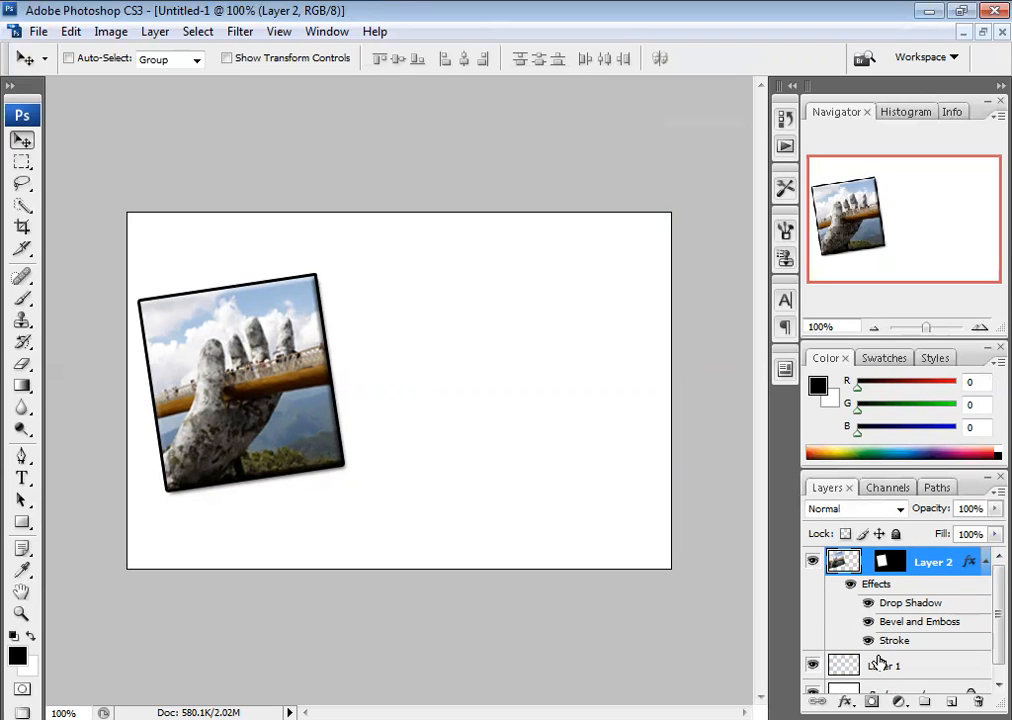
key("ctrl+z")
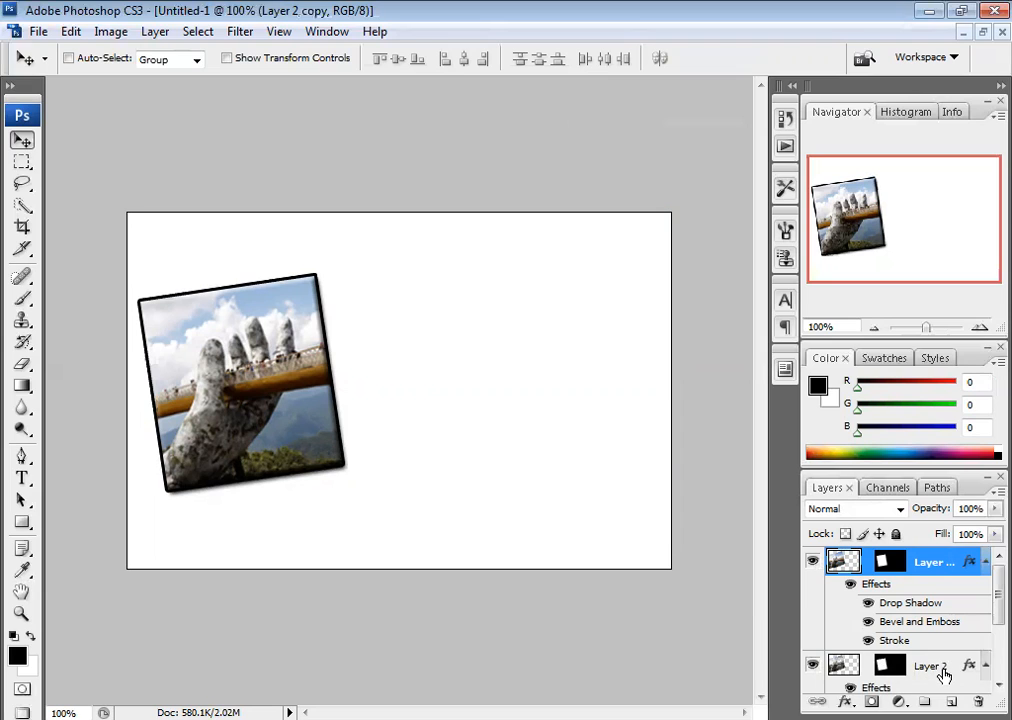
left_click(812, 665)
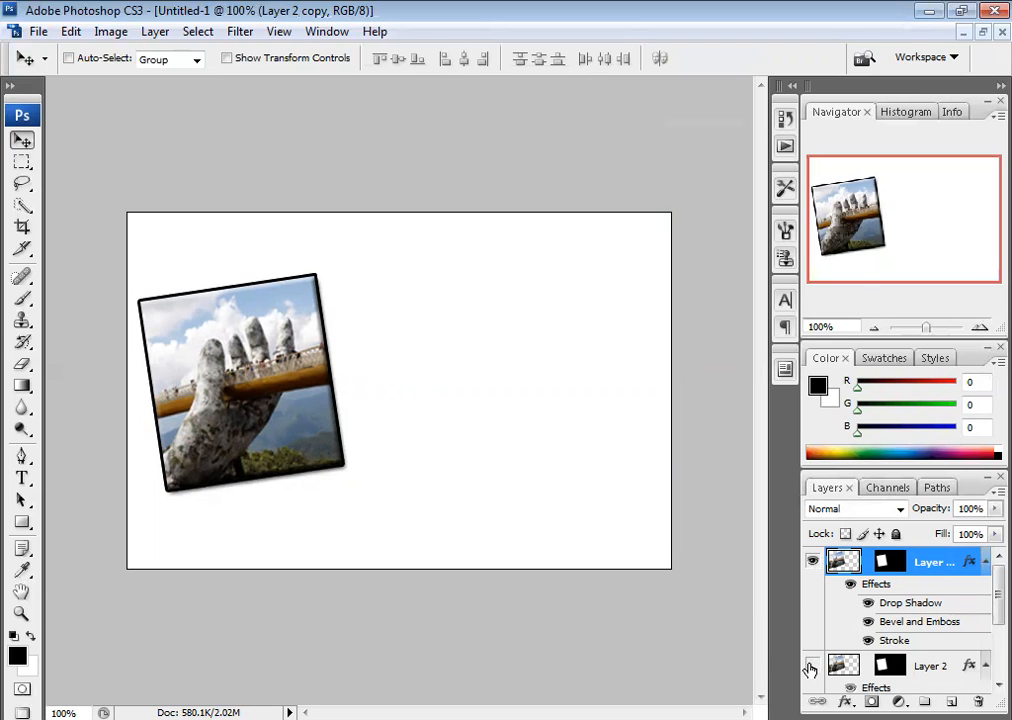
left_click(811, 666)
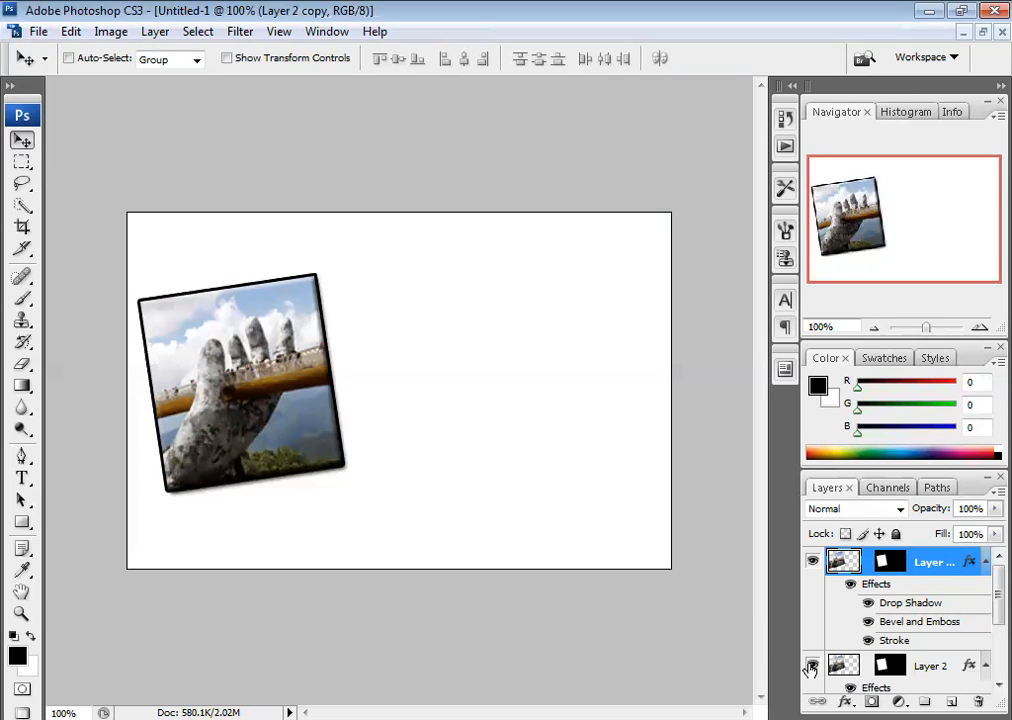
left_click(811, 666)
left_click(811, 666)
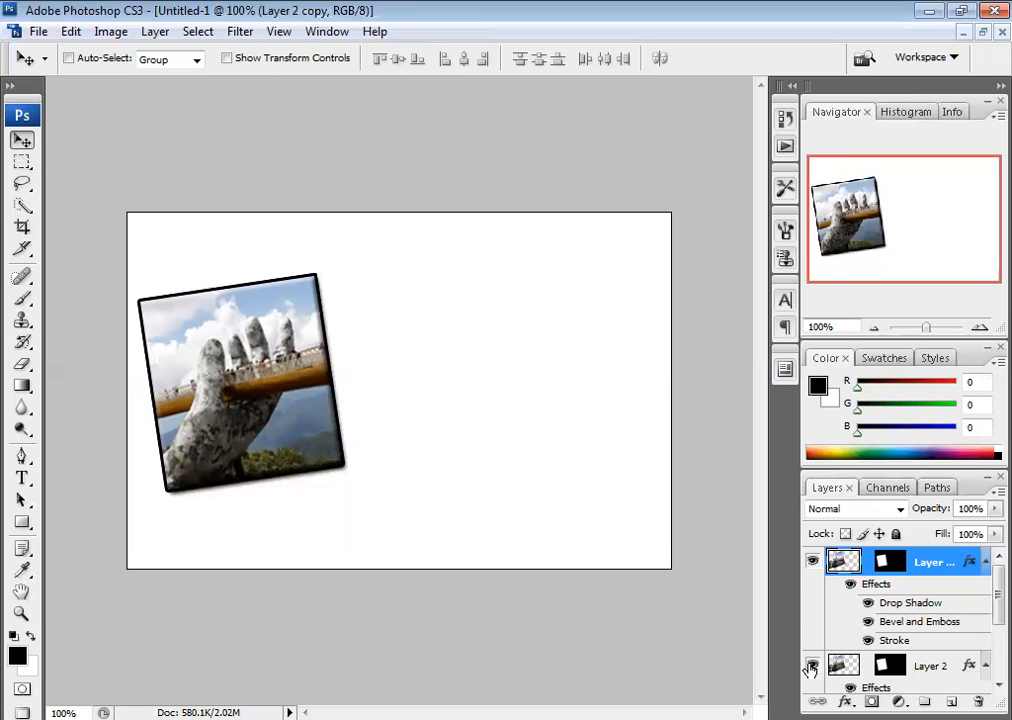
left_click(812, 562)
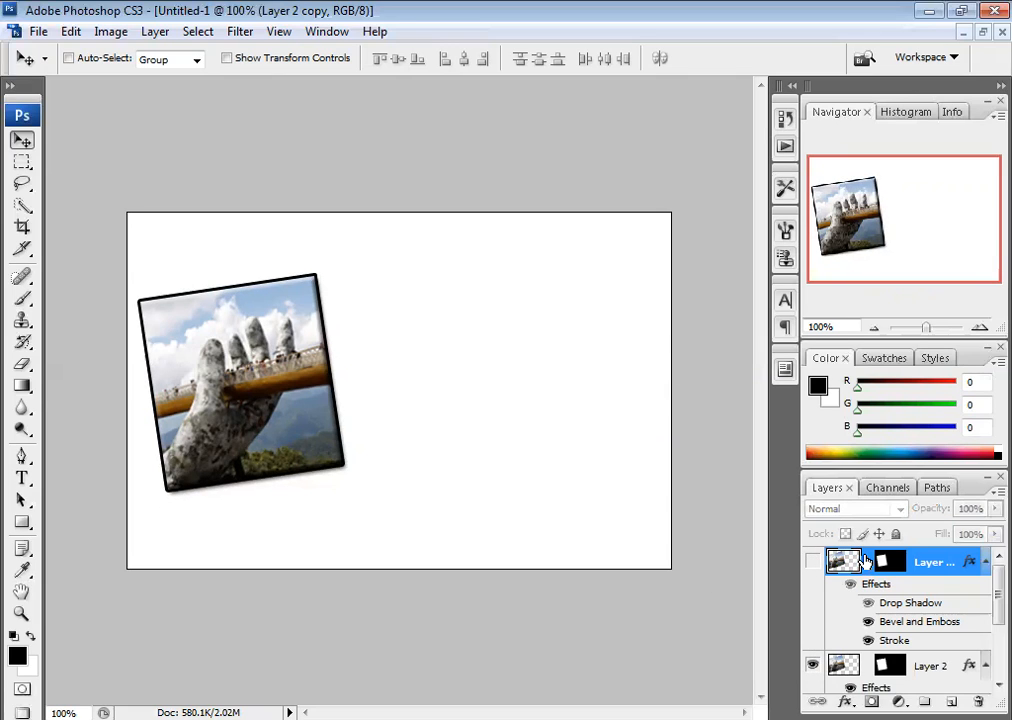
key("Delete")
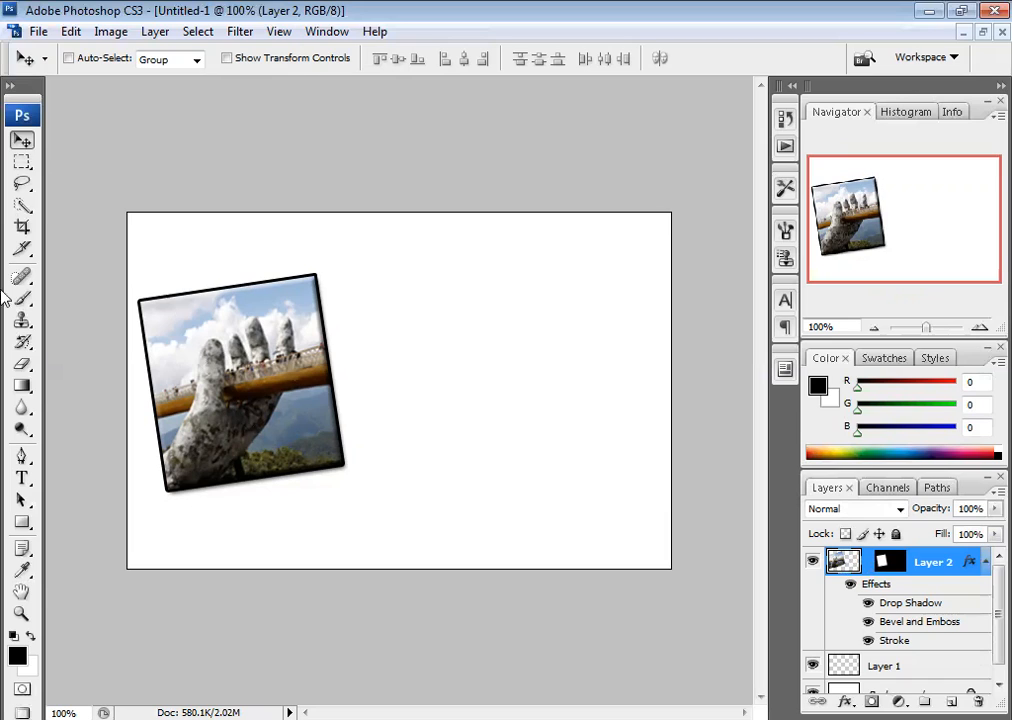
left_click(23, 163)
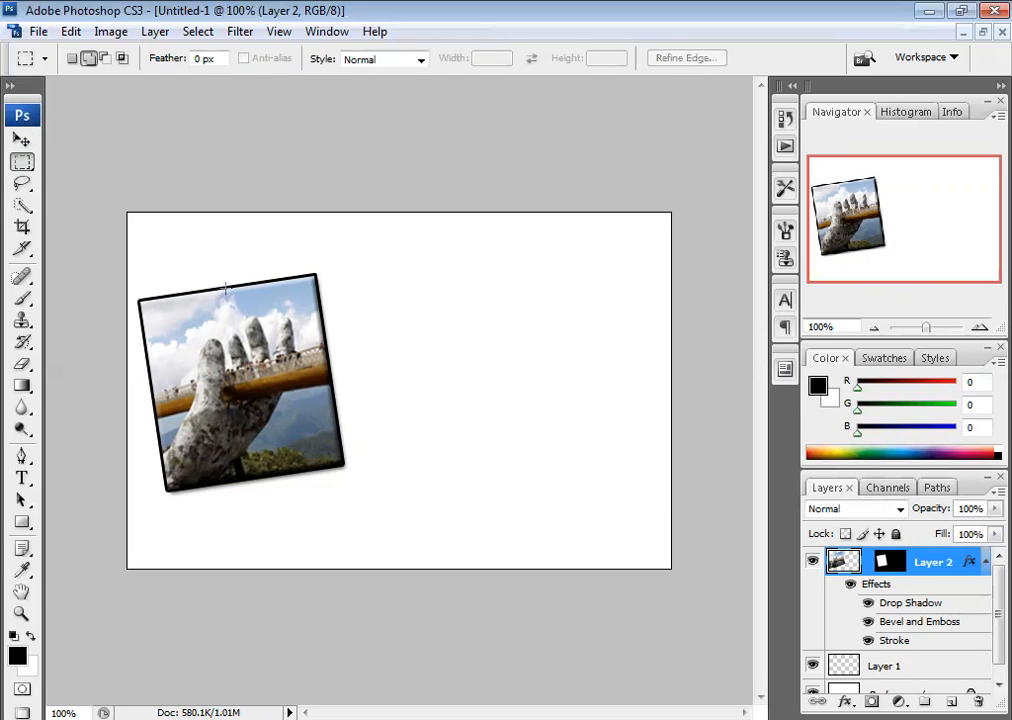
left_click_drag(226, 288, 557, 445)
key("ctrl+t")
key("ctrl+z")
key("ctrl+z")
key("ctrl+z")
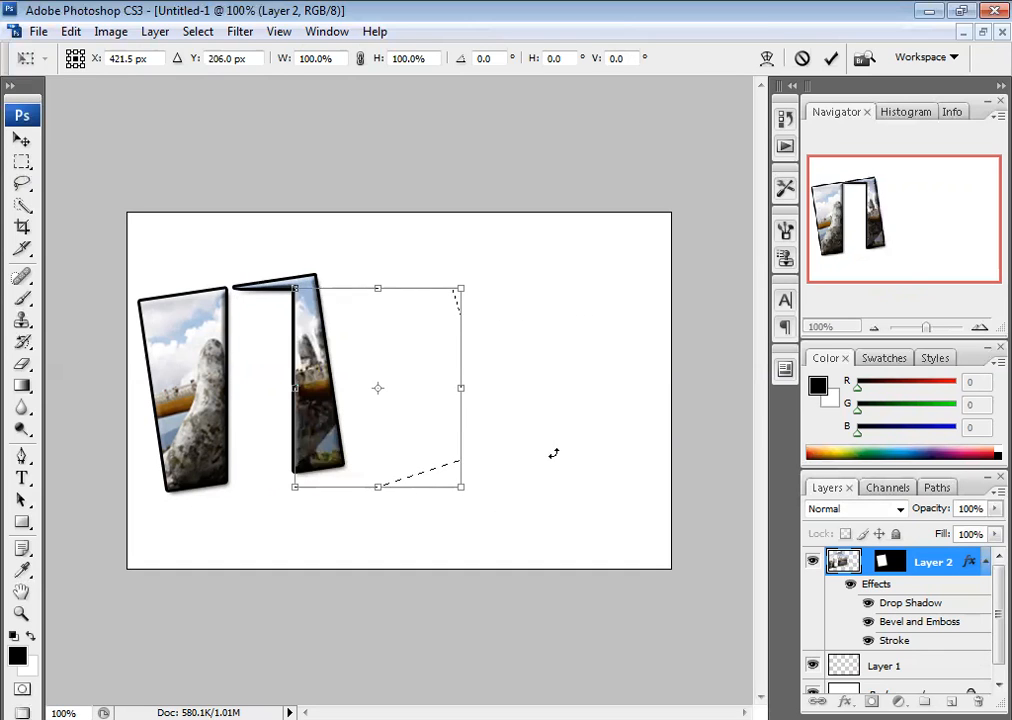
key("ctrl+z")
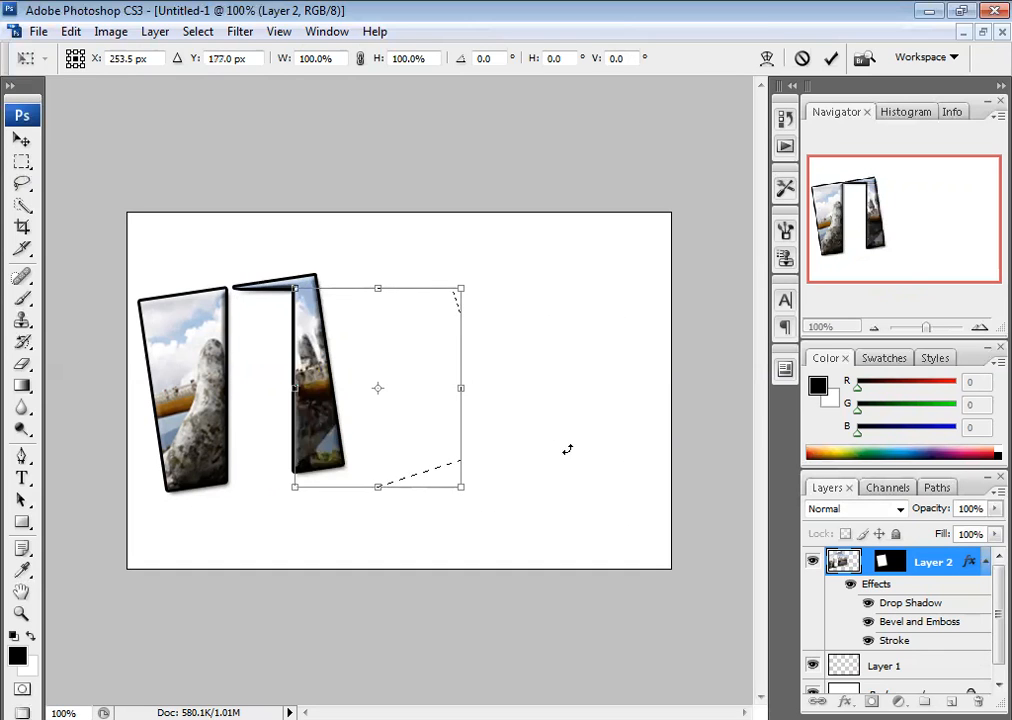
key("Escape")
key("ctrl+z")
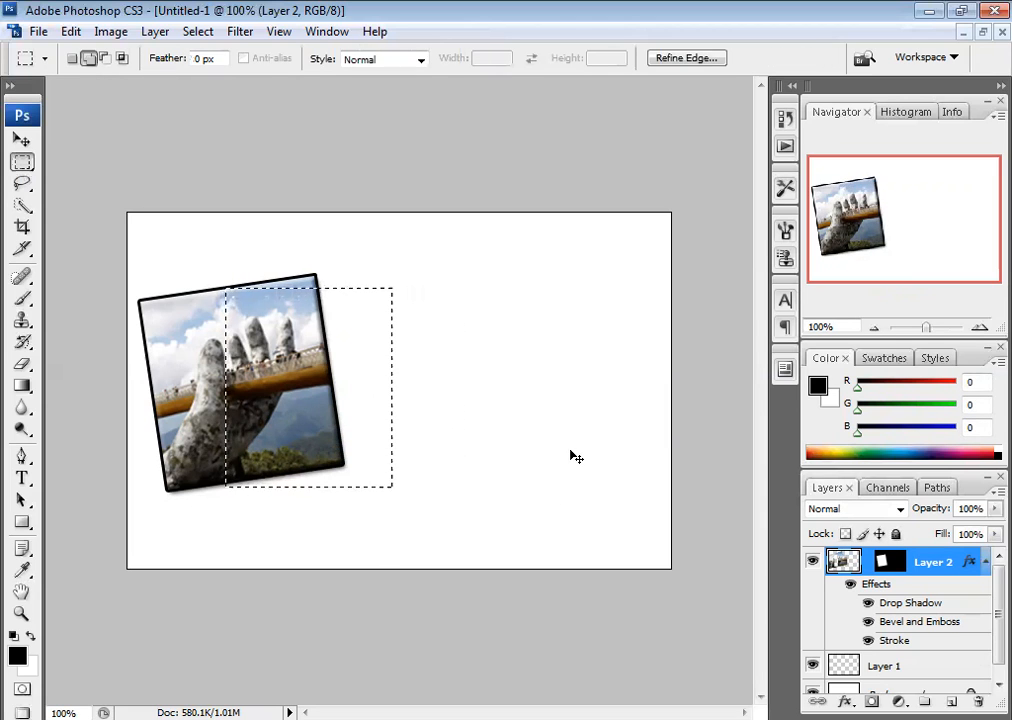
left_click(576, 457)
Paste the copied waterfall photo into a rectangular selection beside the hand photo, and fit it there at 40.5% scale
left_click_drag(386, 280, 556, 467)
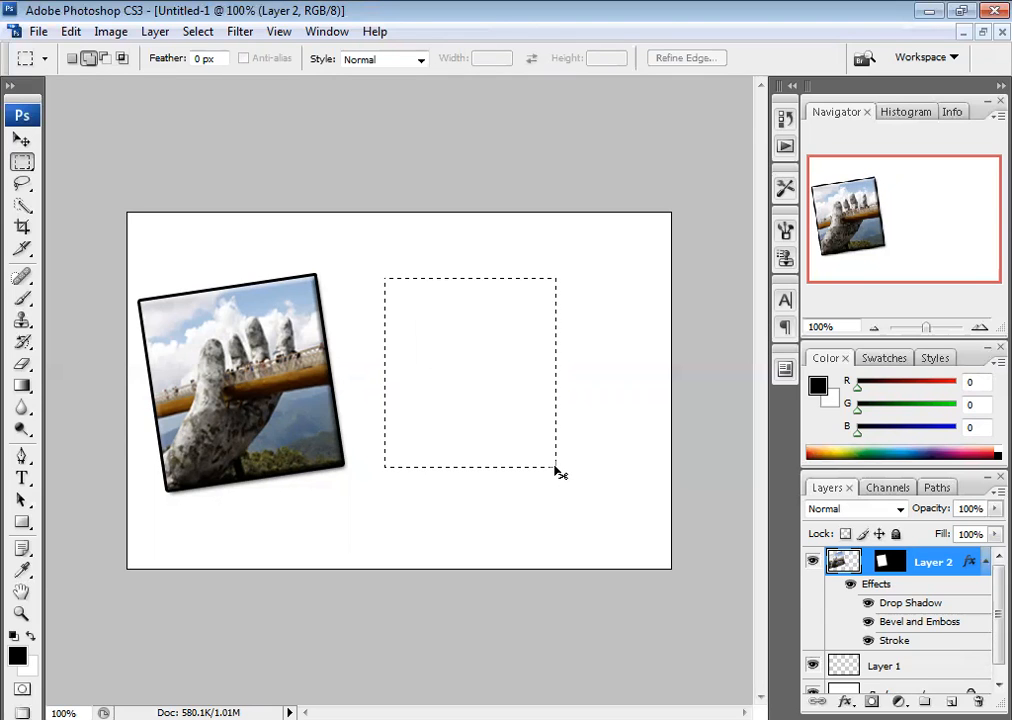
key("ctrl+shift+v")
key("ctrl+t")
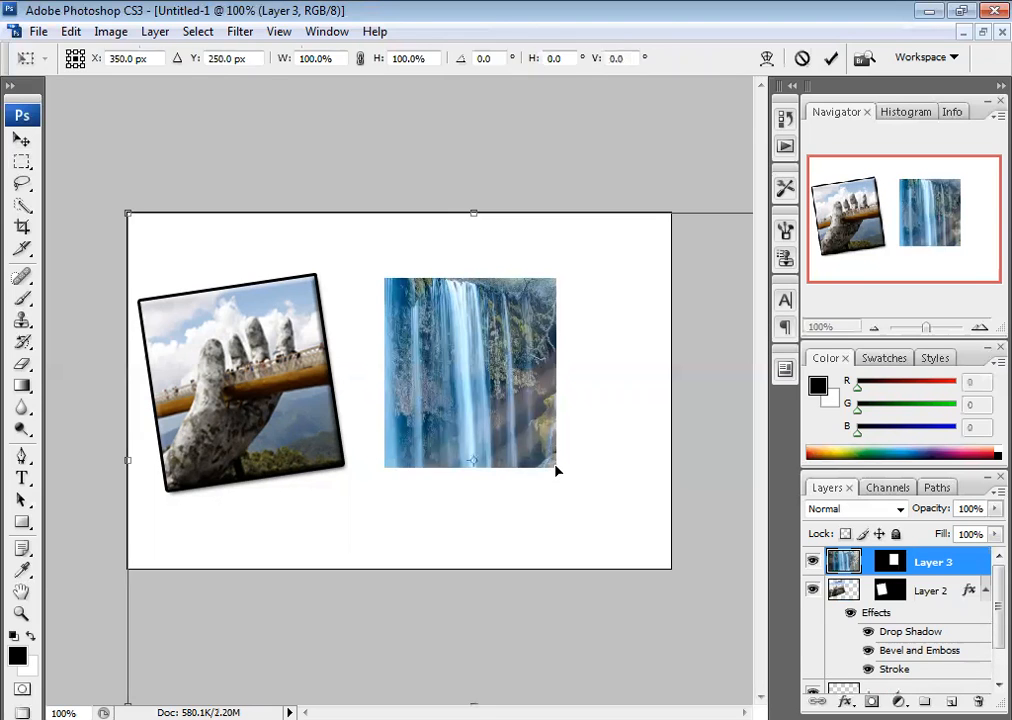
left_click_drag(127, 213, 276, 318)
left_click_drag(423, 392, 420, 339)
left_click_drag(272, 260, 341, 296)
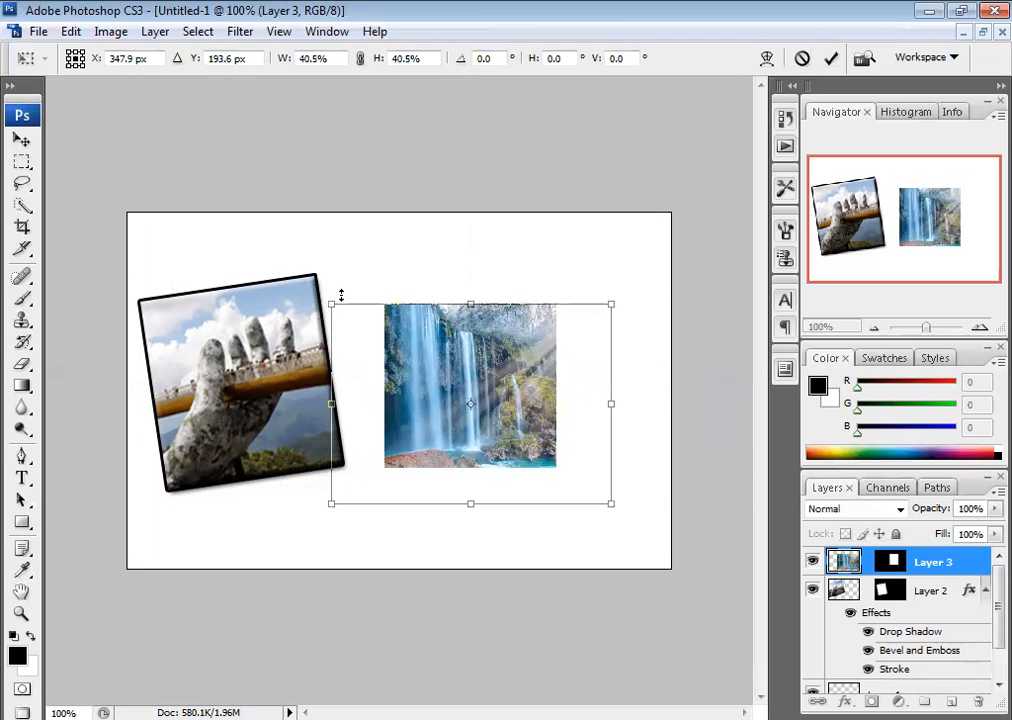
left_click_drag(427, 377, 434, 328)
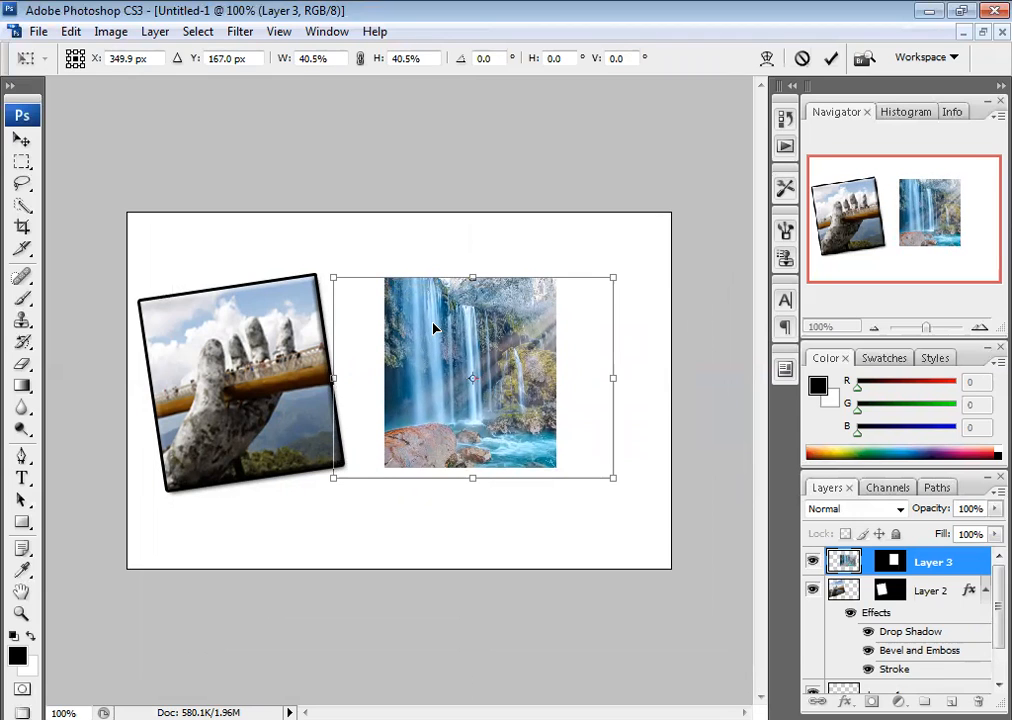
key("Return")
key("m")
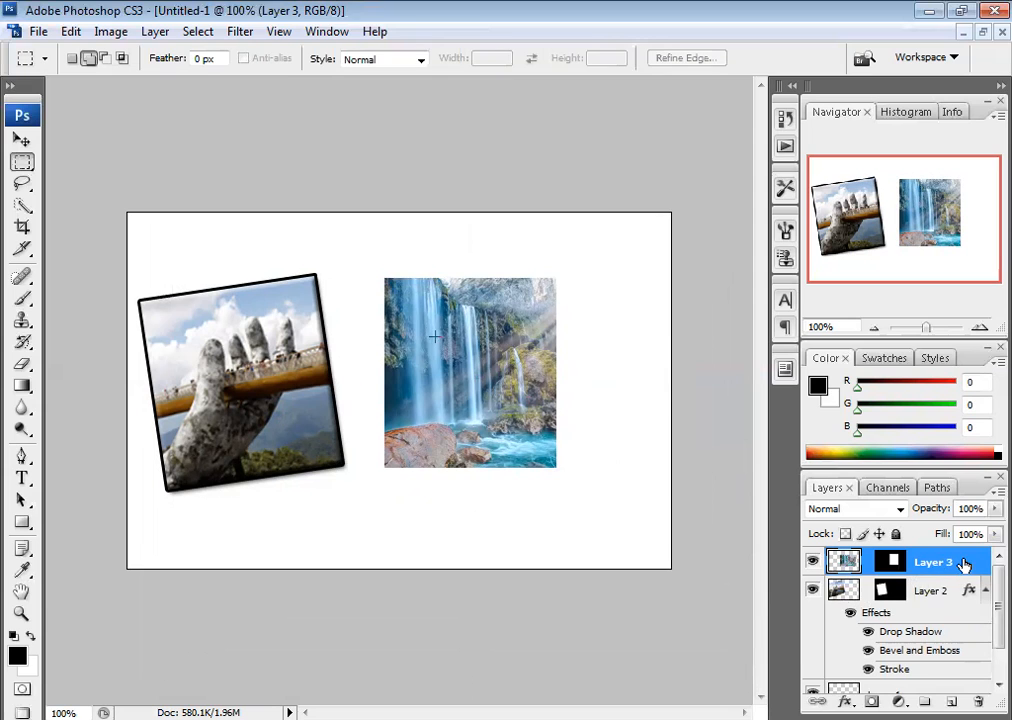
Copy the layer style from Layer 2 and paste it onto Layer 3
left_click(940, 593)
right_click(940, 593)
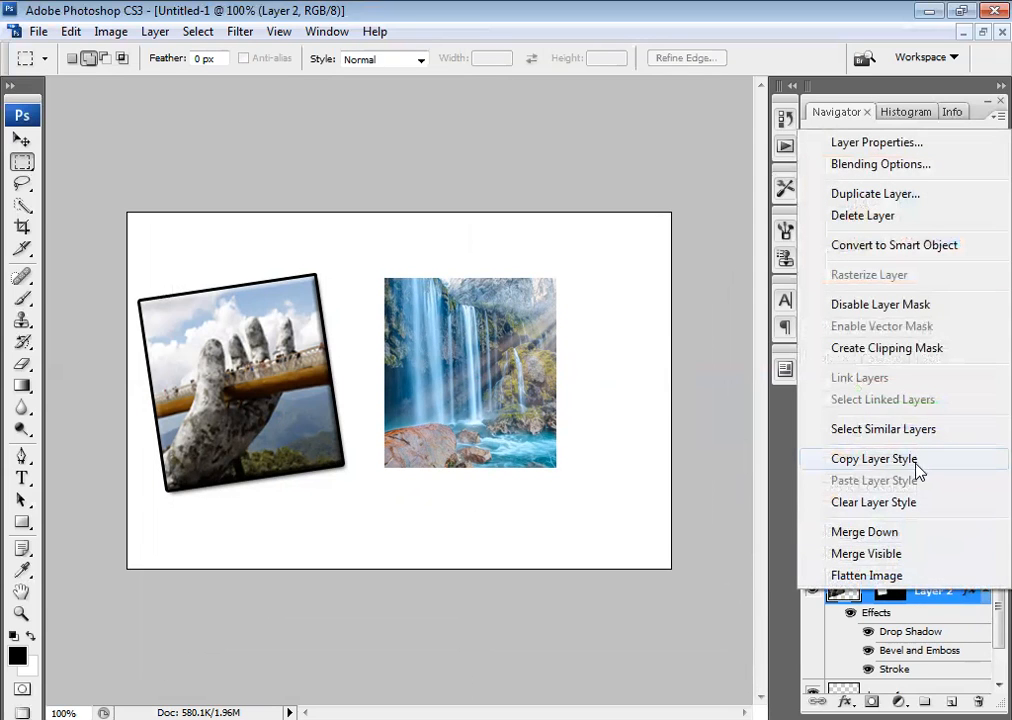
left_click(916, 460)
right_click(975, 564)
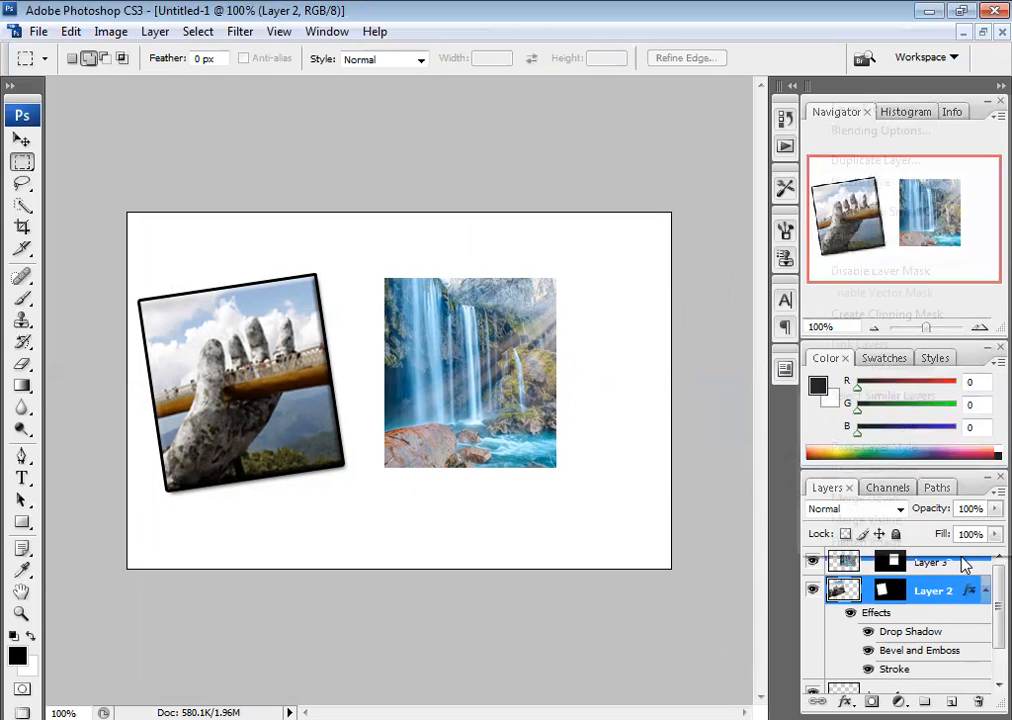
left_click(895, 448)
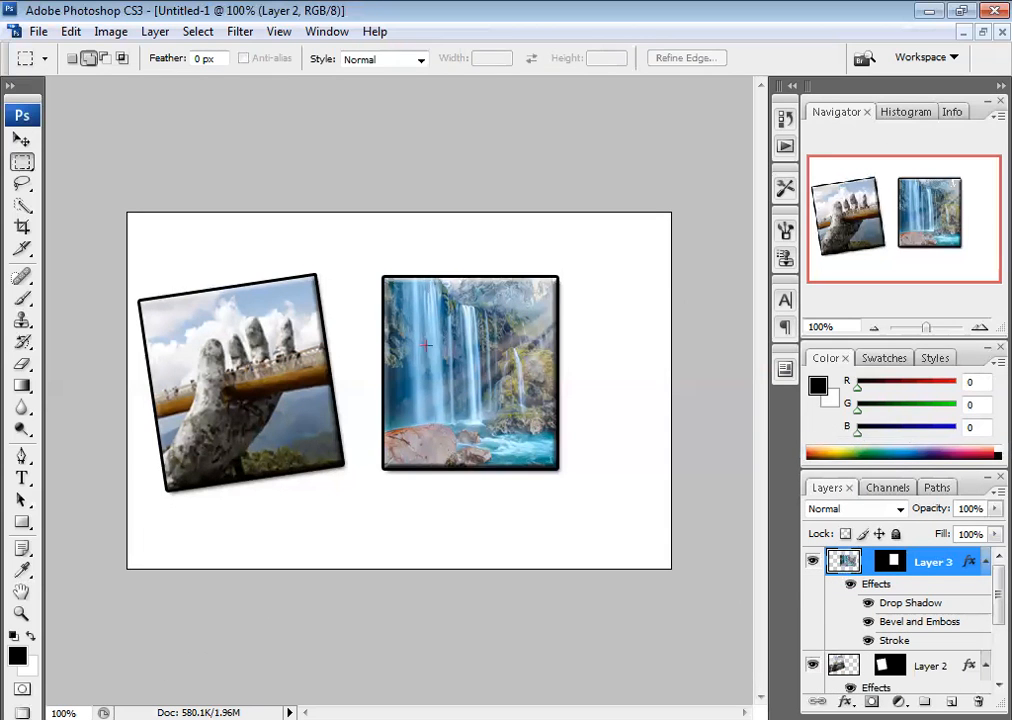
Rotate Layer 3's waterfall photo about 11.1° counterclockwise and enlarge it to about 117.8% so it fills its frame
left_click(22, 139)
mouse_move(574, 379)
left_mouse_down()
mouse_move(446, 372)
mouse_move(578, 379)
mouse_move(560, 378)
left_mouse_up()
key("ctrl+t")
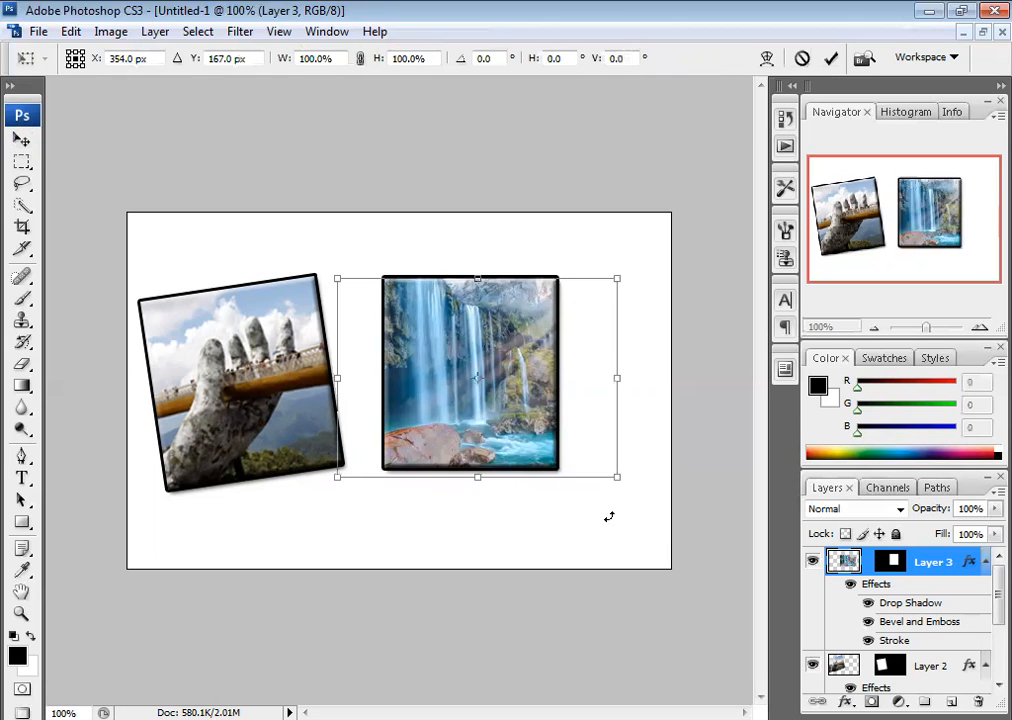
left_click_drag(548, 401, 587, 406)
left_click_drag(644, 512, 660, 471)
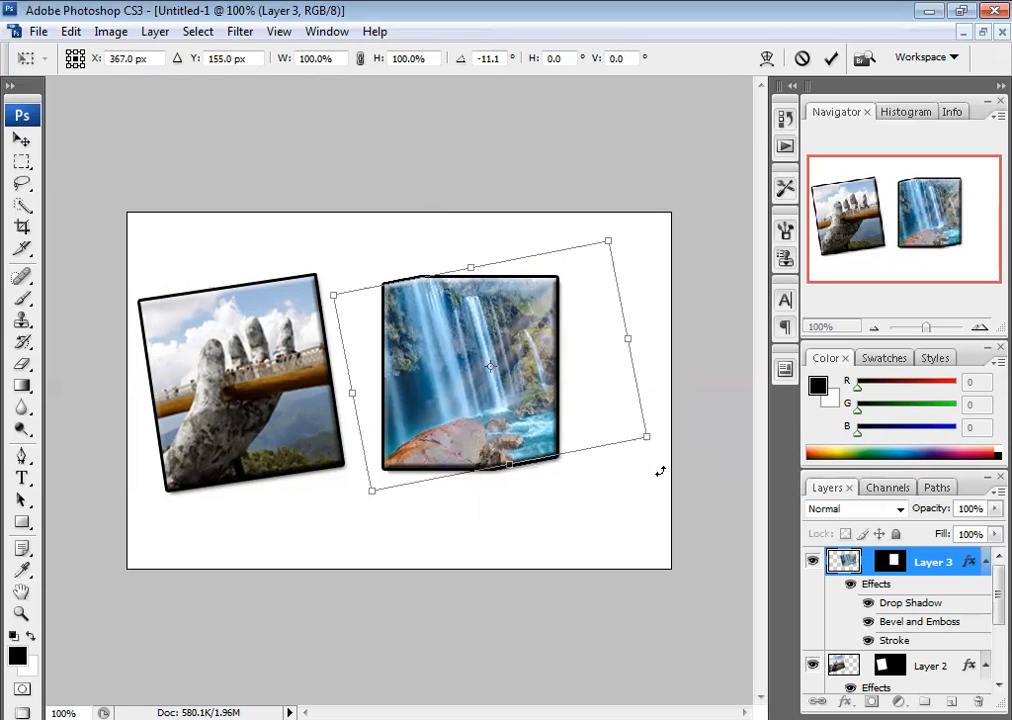
left_click_drag(649, 441, 671, 458)
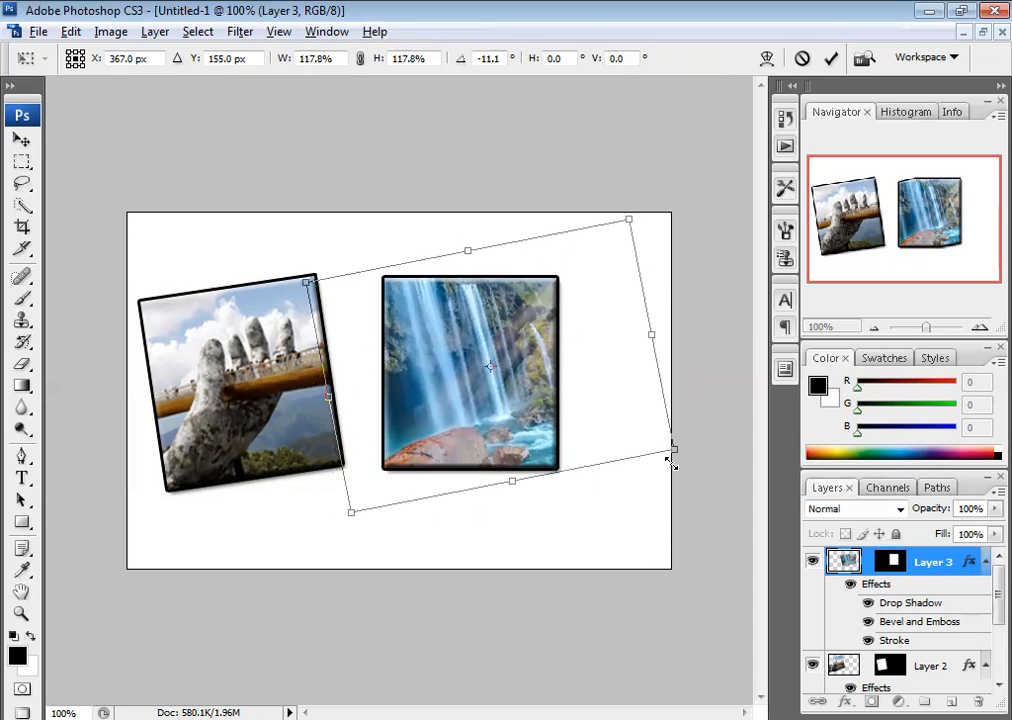
key("Escape")
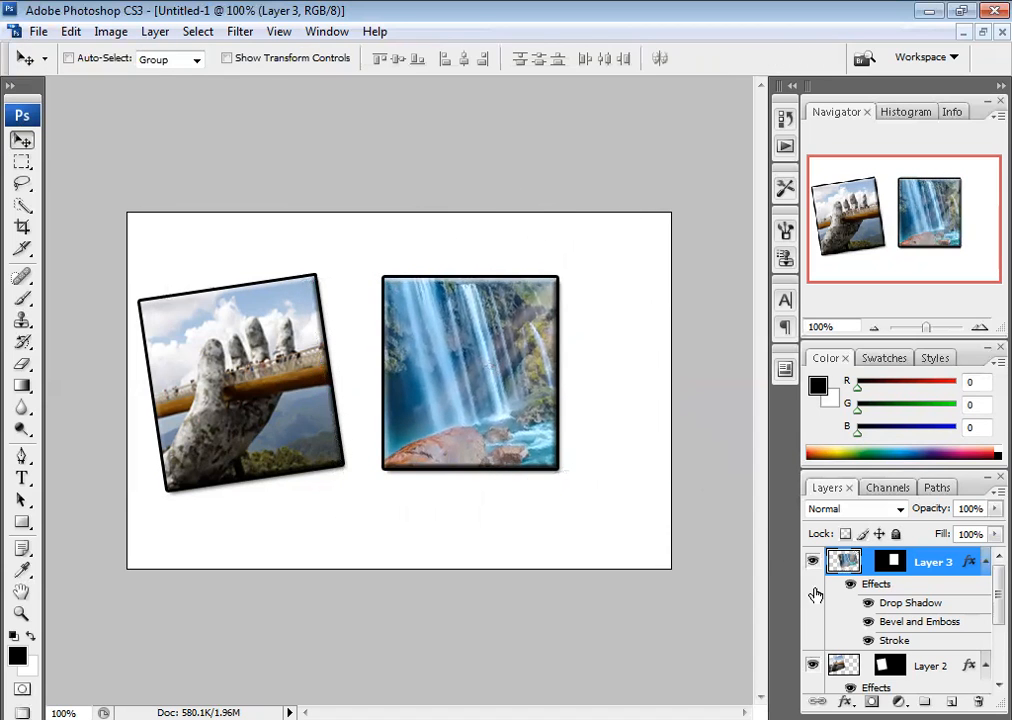
Tilt Layer 3's mask slightly counterclockwise, shrinking it a little and placing it close beside the hand photo
left_click(890, 562)
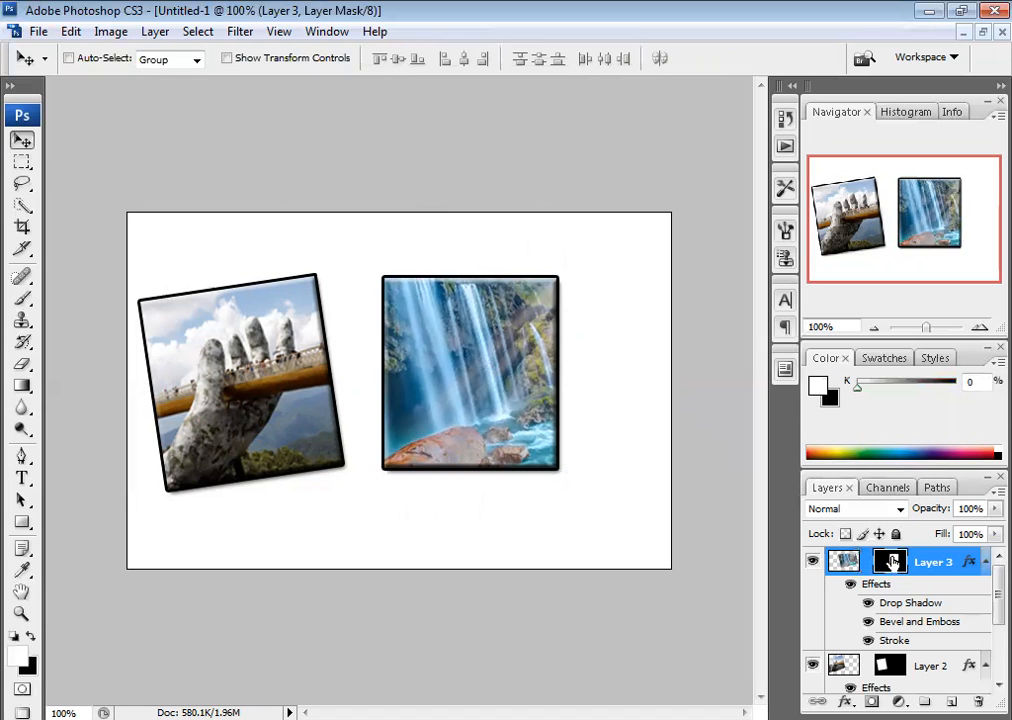
key("ctrl+t")
mouse_move(592, 531)
left_mouse_down()
mouse_move(617, 515)
mouse_move(609, 519)
left_mouse_up()
mouse_move(510, 417)
left_mouse_down()
mouse_move(432, 403)
mouse_move(380, 406)
mouse_move(363, 423)
mouse_move(525, 429)
mouse_move(515, 413)
left_mouse_up()
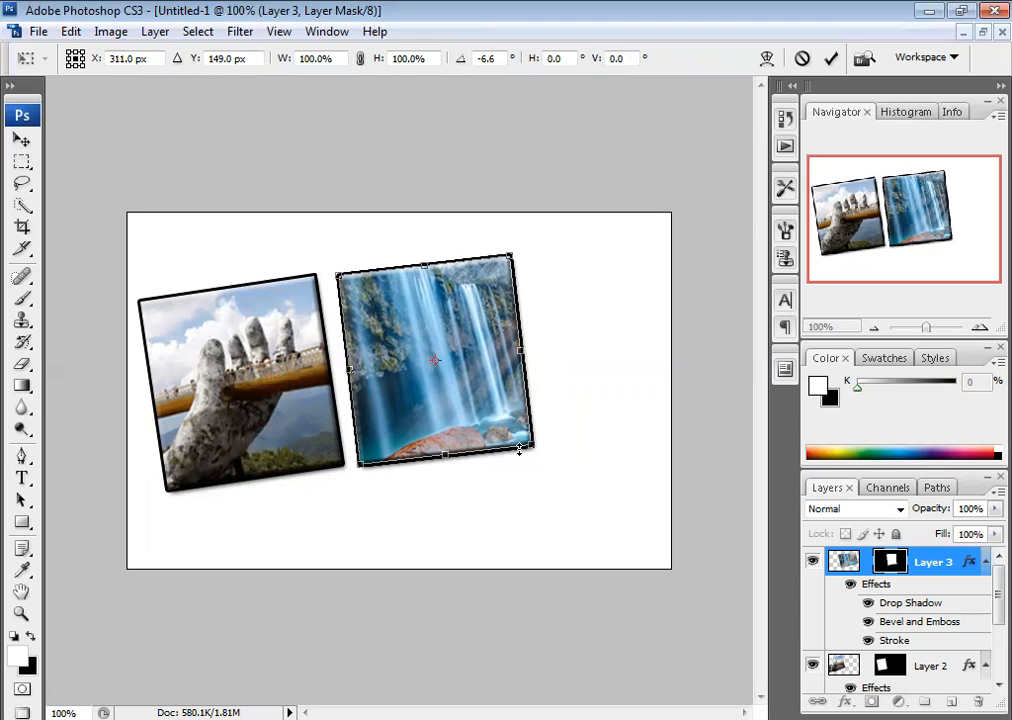
left_click_drag(551, 473, 531, 431)
key("Return")
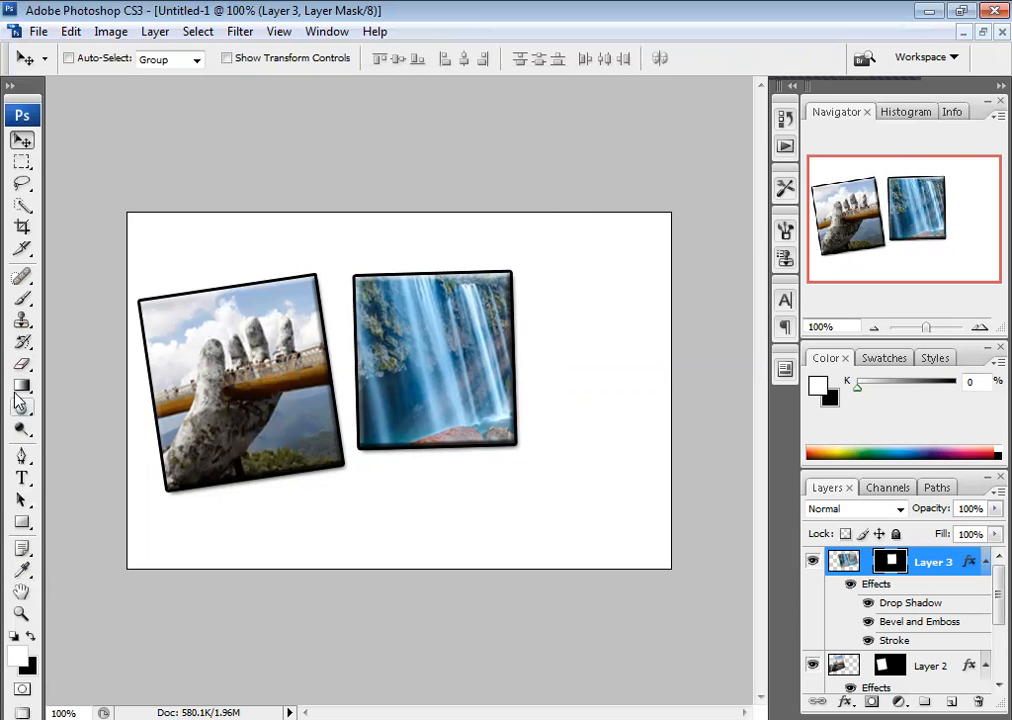
Make a rectangular marquee selection in the canvas's upper-right corner, beside the waterfall photo
left_click(23, 162)
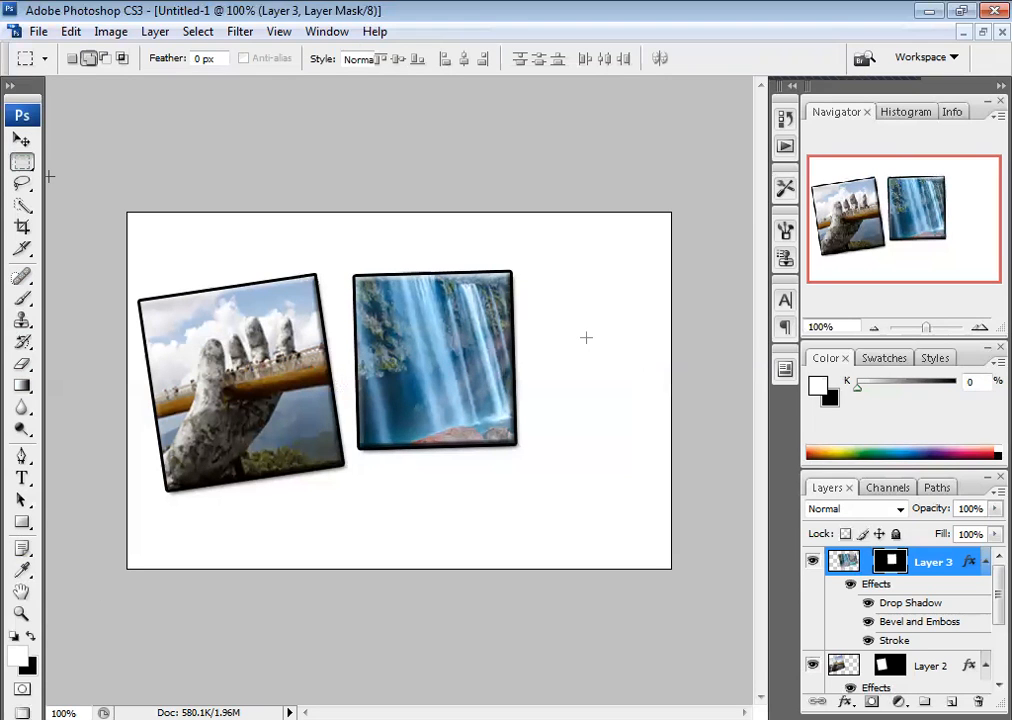
left_click_drag(533, 287, 660, 443)
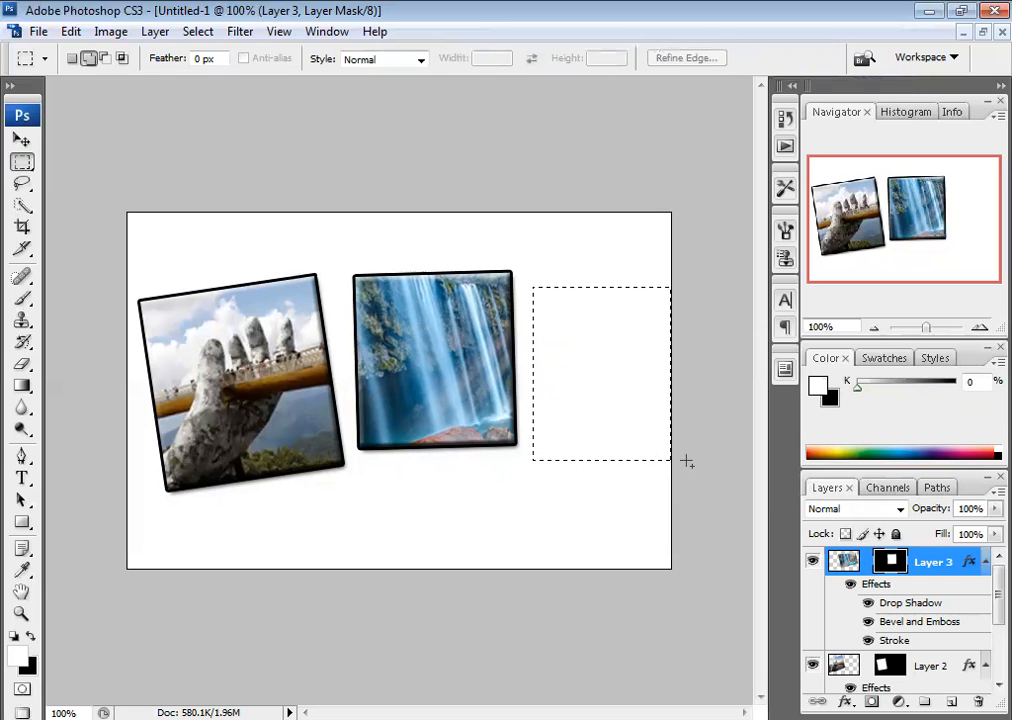
left_click(520, 527)
left_click_drag(585, 292, 718, 387)
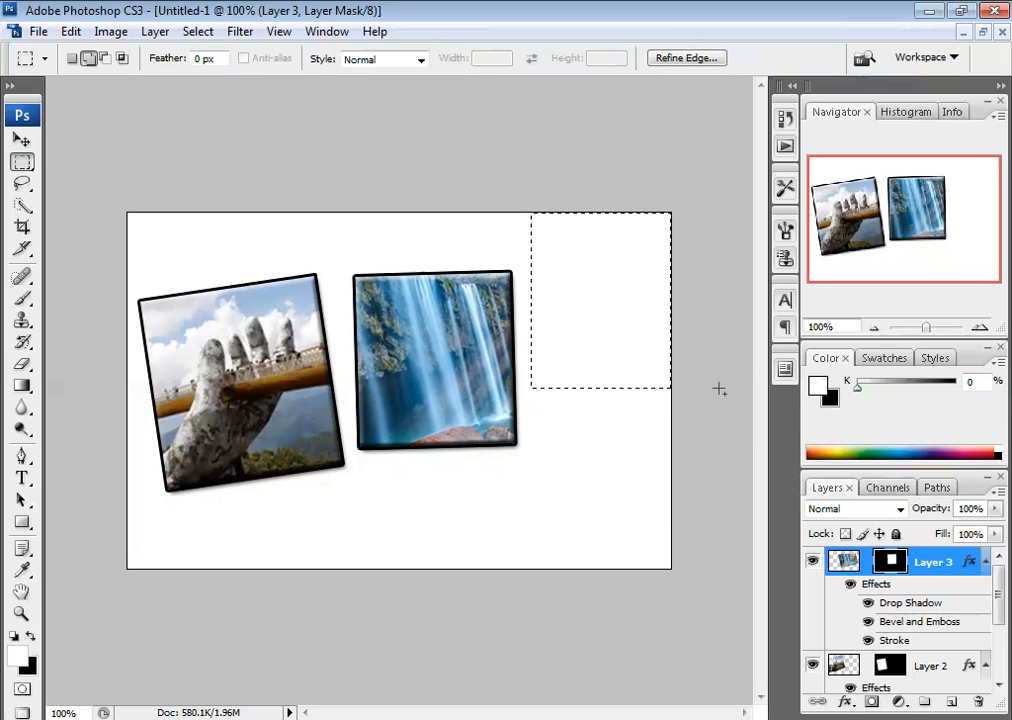
Fill the selected area with black on a new layer using the Paint Bucket, and clear the selection
key("ctrl+shift+alt+n")
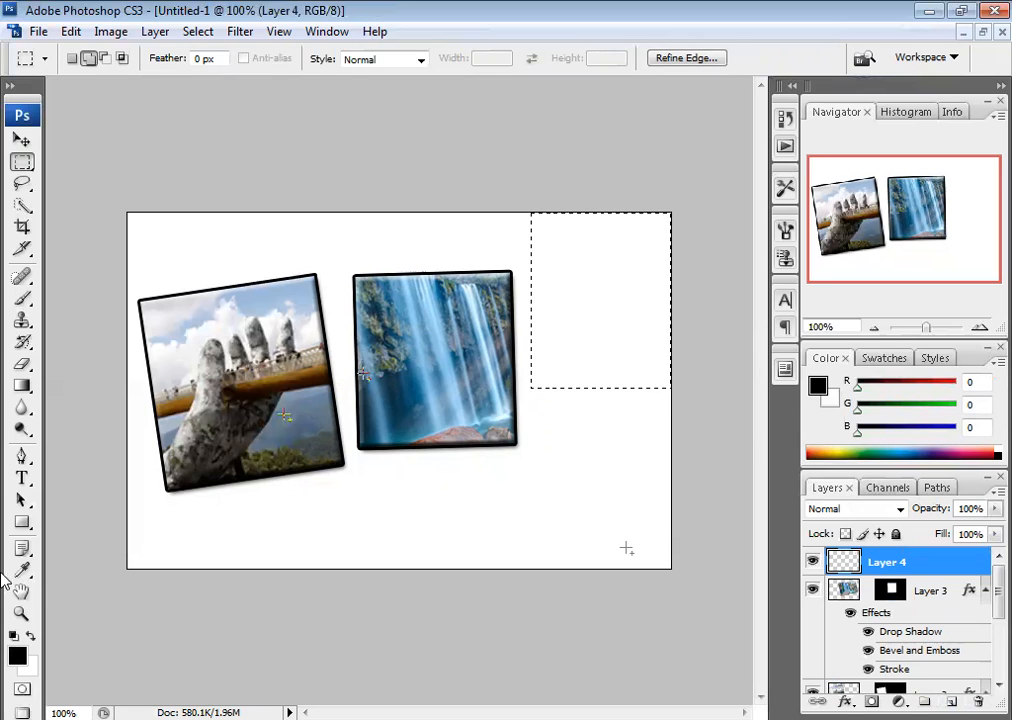
left_click_drag(21, 388, 106, 412)
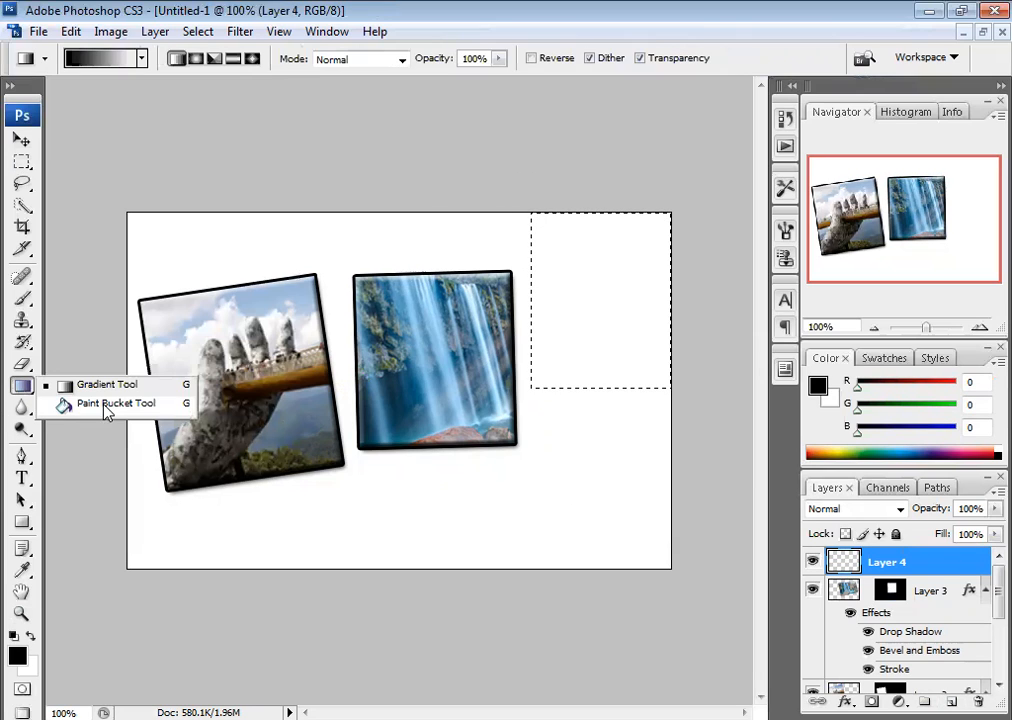
left_click(110, 413)
left_click(601, 350)
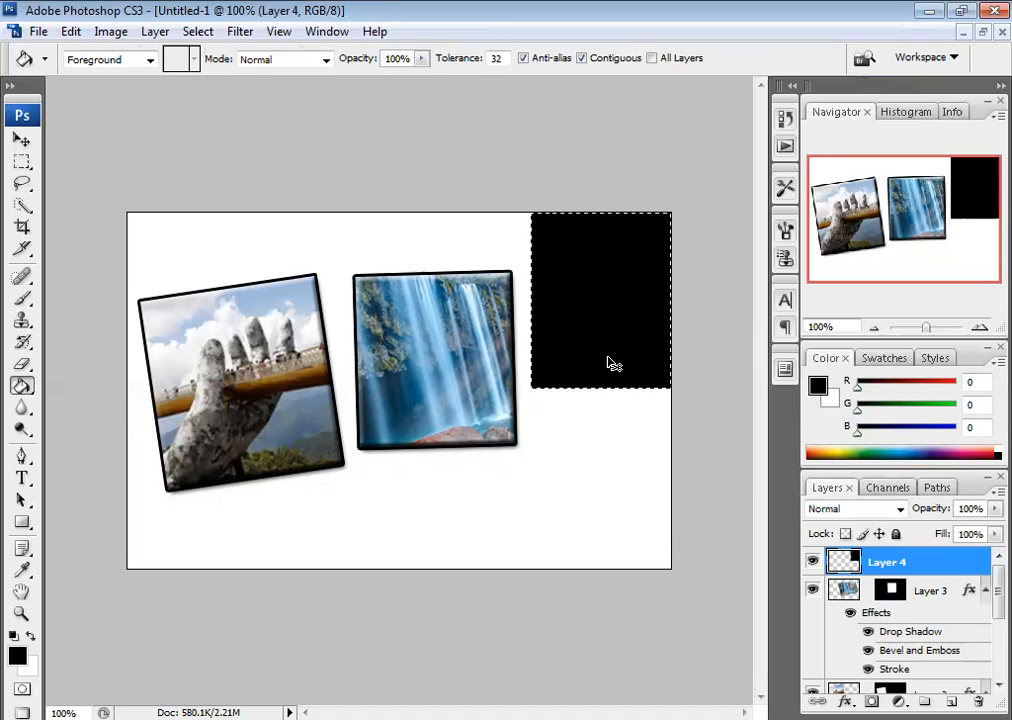
key("ctrl+d")
key("v")
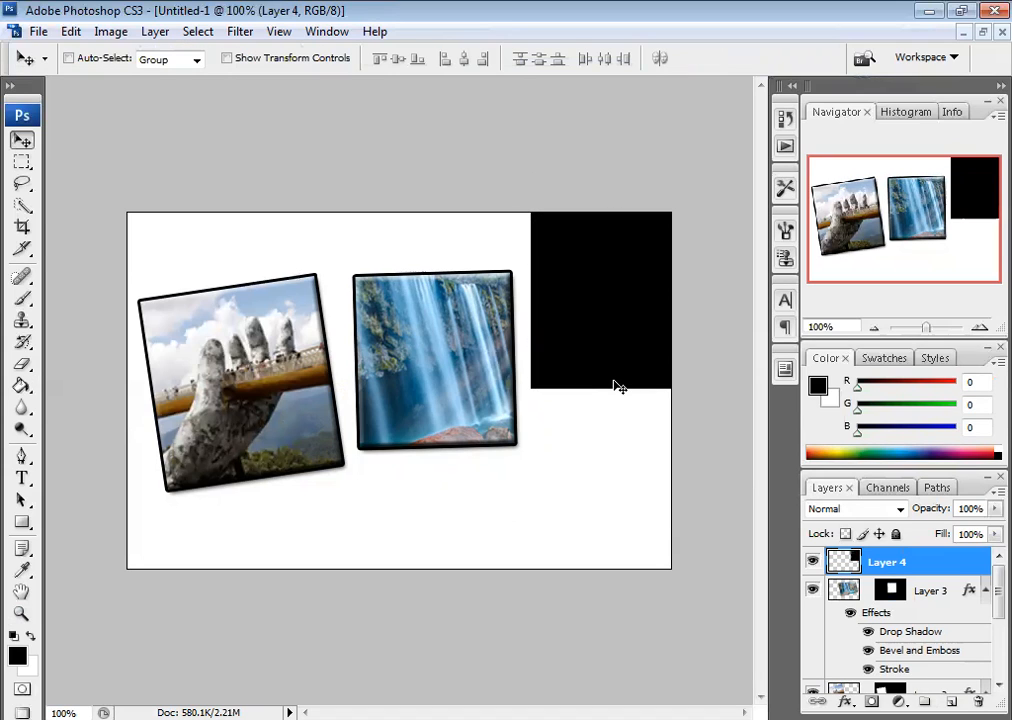
Place the black rectangle over the two photos' lower edges, widened to about 120.4%, and select its area
left_click_drag(628, 320, 409, 504)
key("ctrl+t")
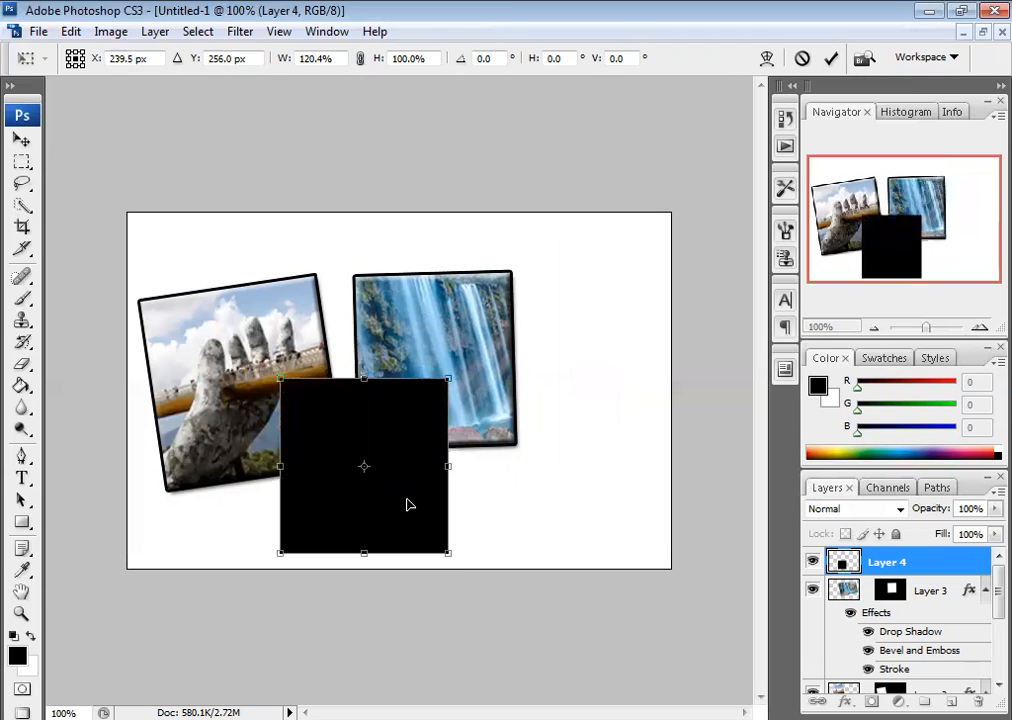
key("Return")
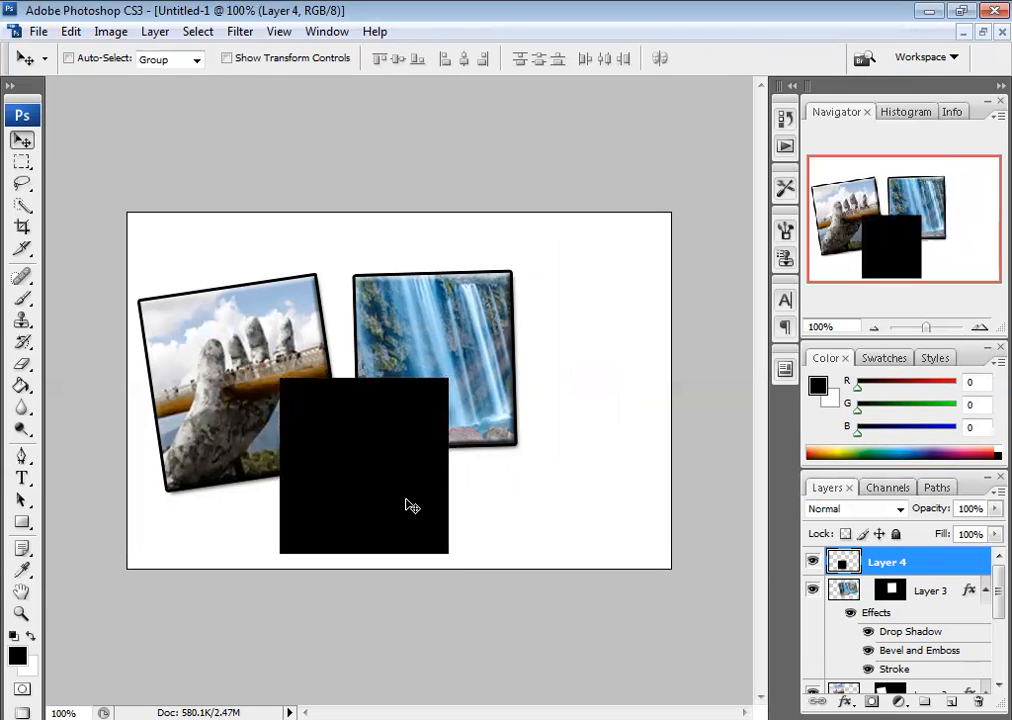
left_click(22, 205)
left_click_drag(288, 404, 375, 499)
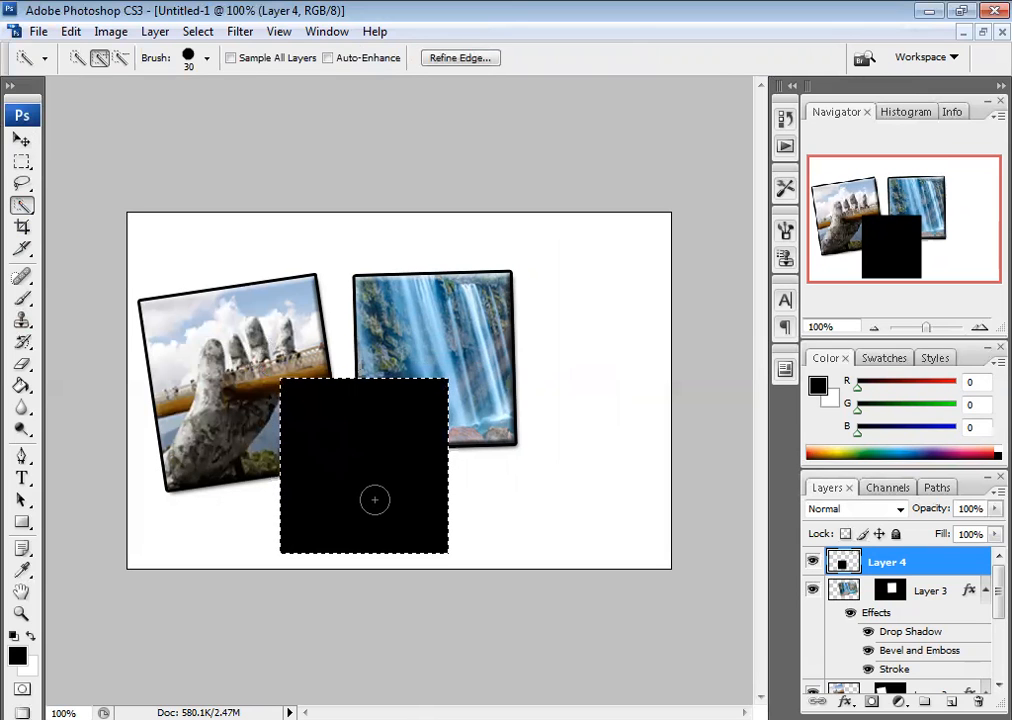
Open the beautiful-sunny-forest image, copy the whole picture, and close the file
key("ctrl+o")
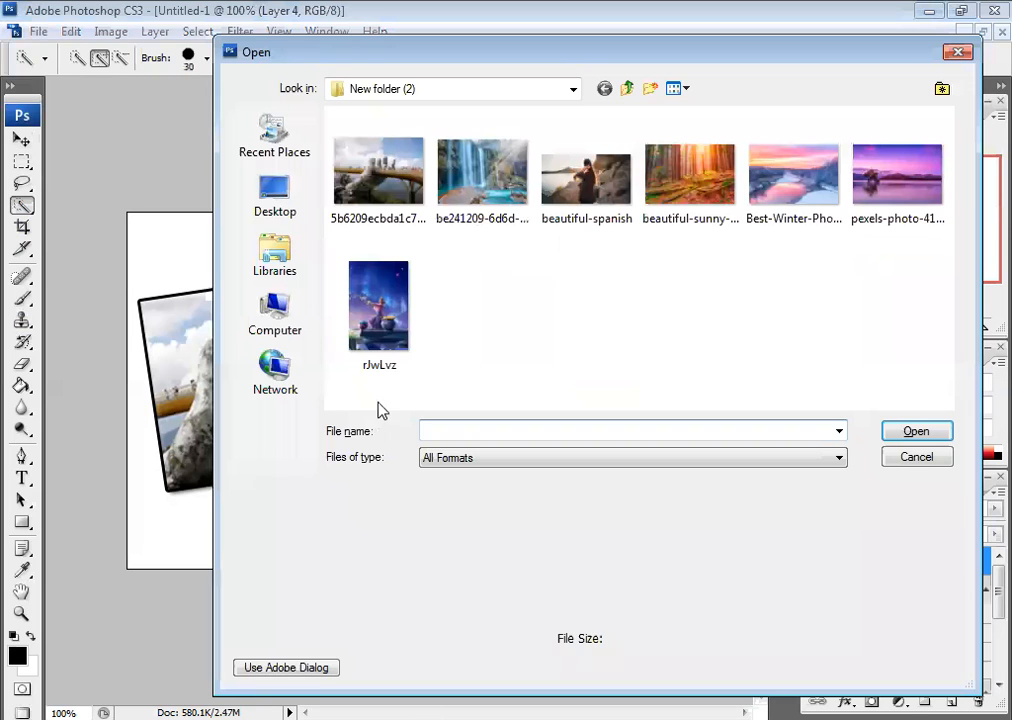
left_click(691, 197)
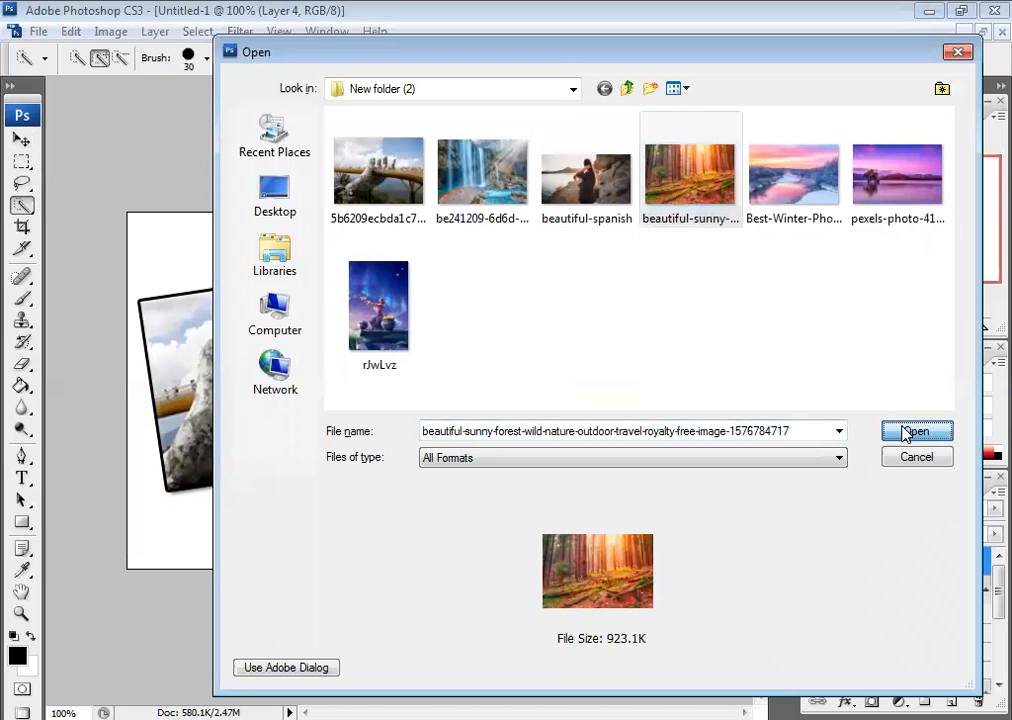
left_click(906, 432)
key("ctrl+a")
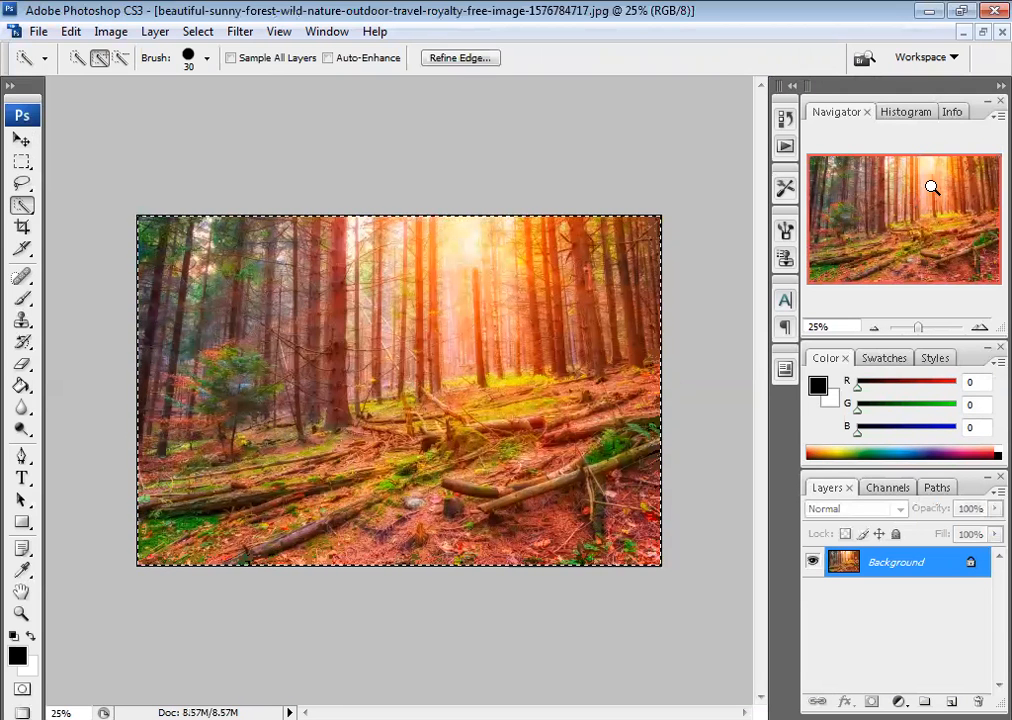
left_click(1002, 32)
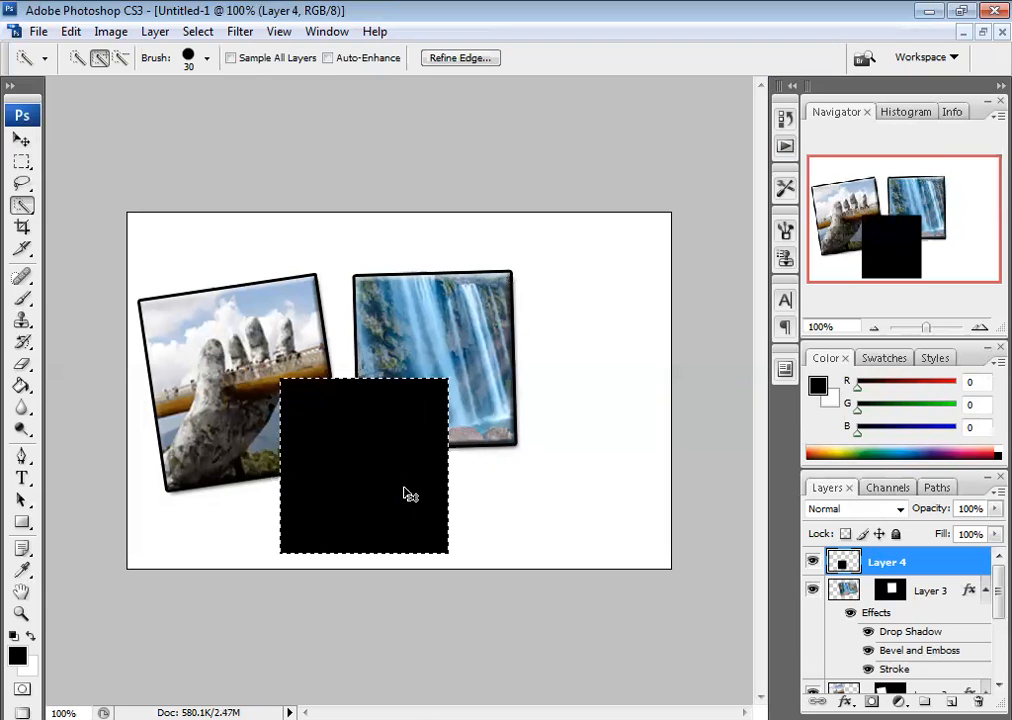
Paste the copied forest photo into the selected rectangle as a masked layer
key("ctrl+v")
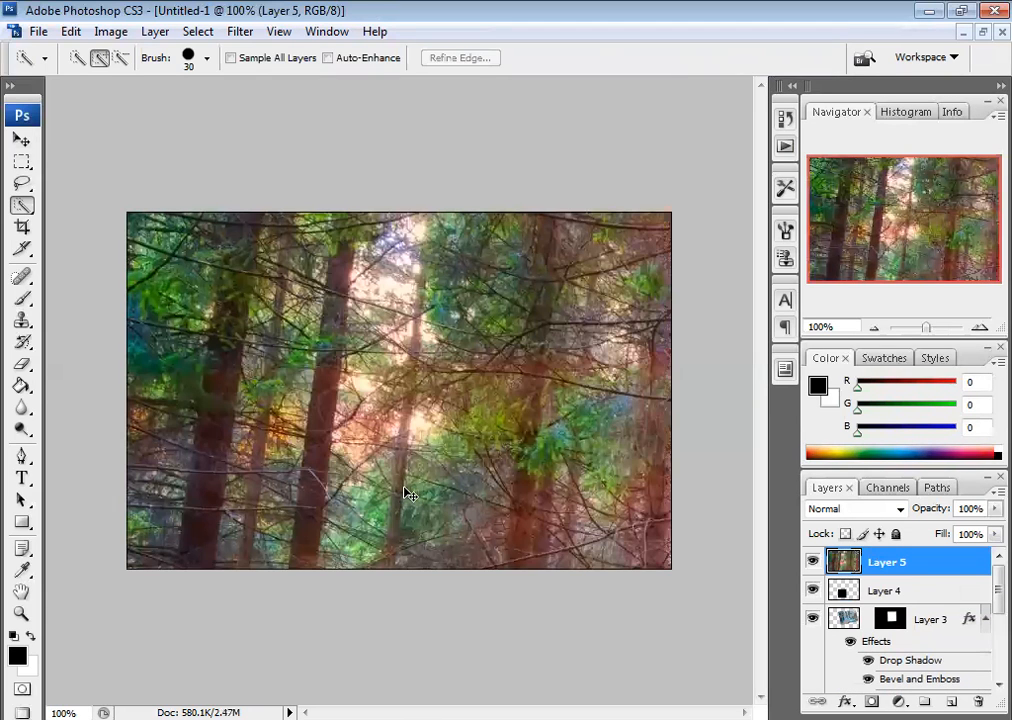
key("ctrl+z")
key("ctrl+shift+v")
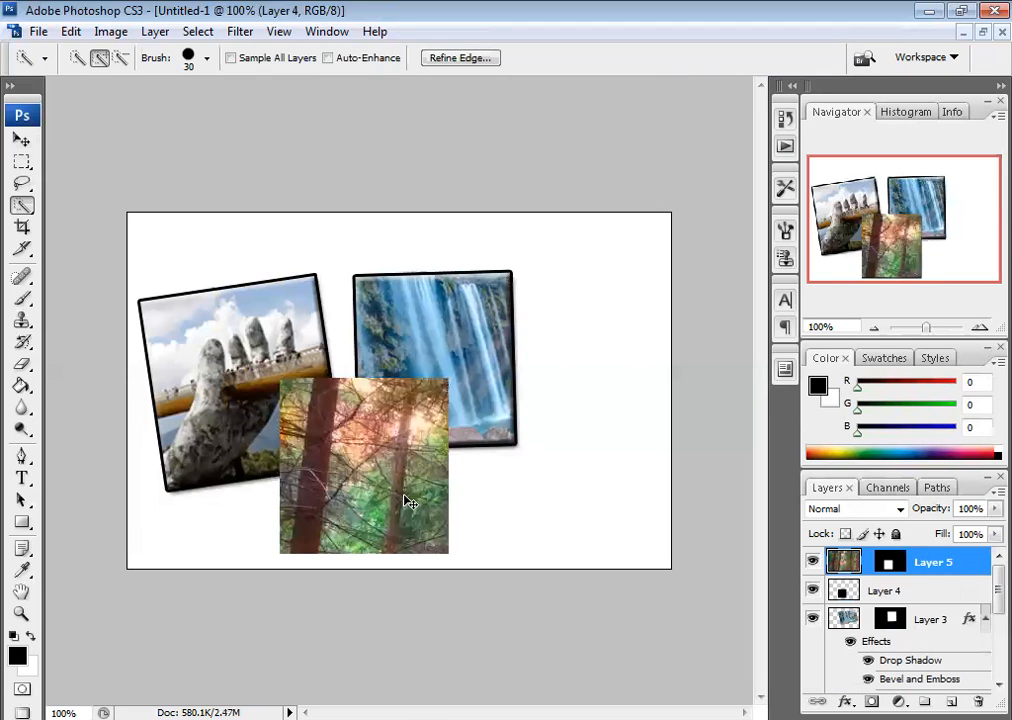
Scale Layer 5's forest photo down to about 11.8% wide and position it, stretched slightly in height, so it fills the frame
key("ctrl+t")
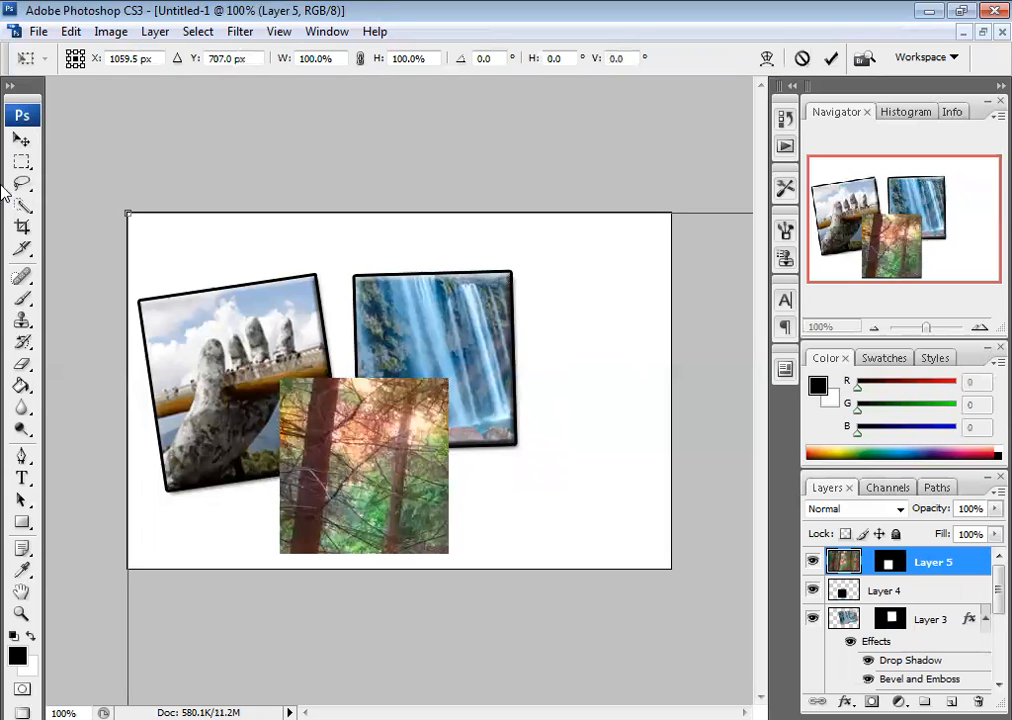
left_click_drag(130, 218, 255, 354)
left_click_drag(106, 256, 580, 580)
left_click_drag(658, 645, 188, 331)
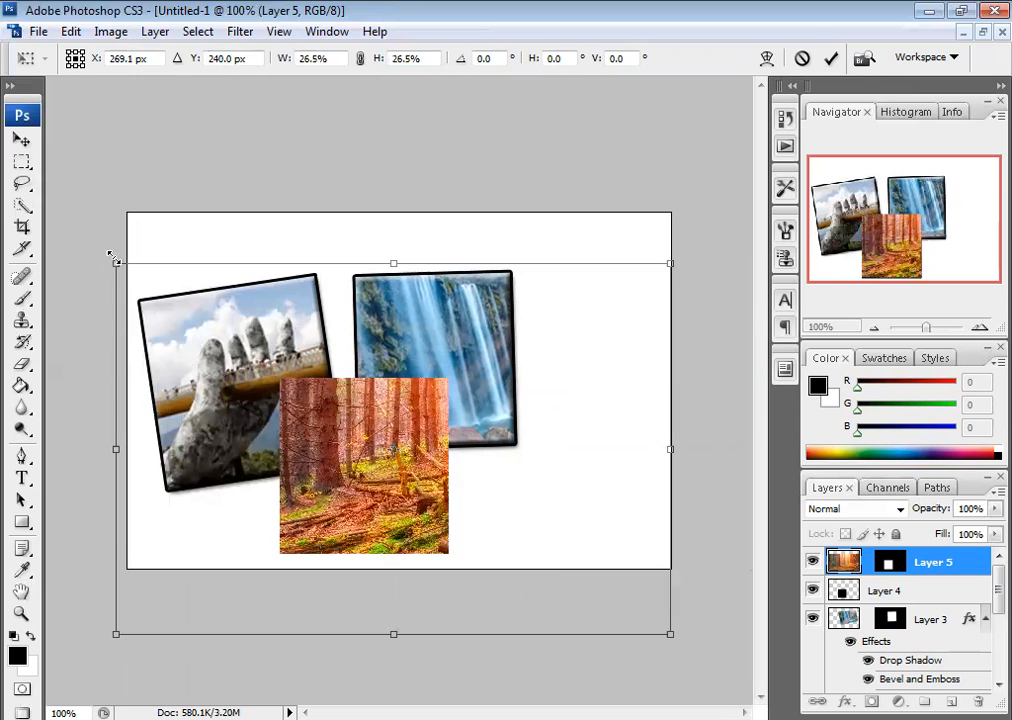
left_click_drag(116, 260, 213, 365)
left_click_drag(361, 436, 350, 460)
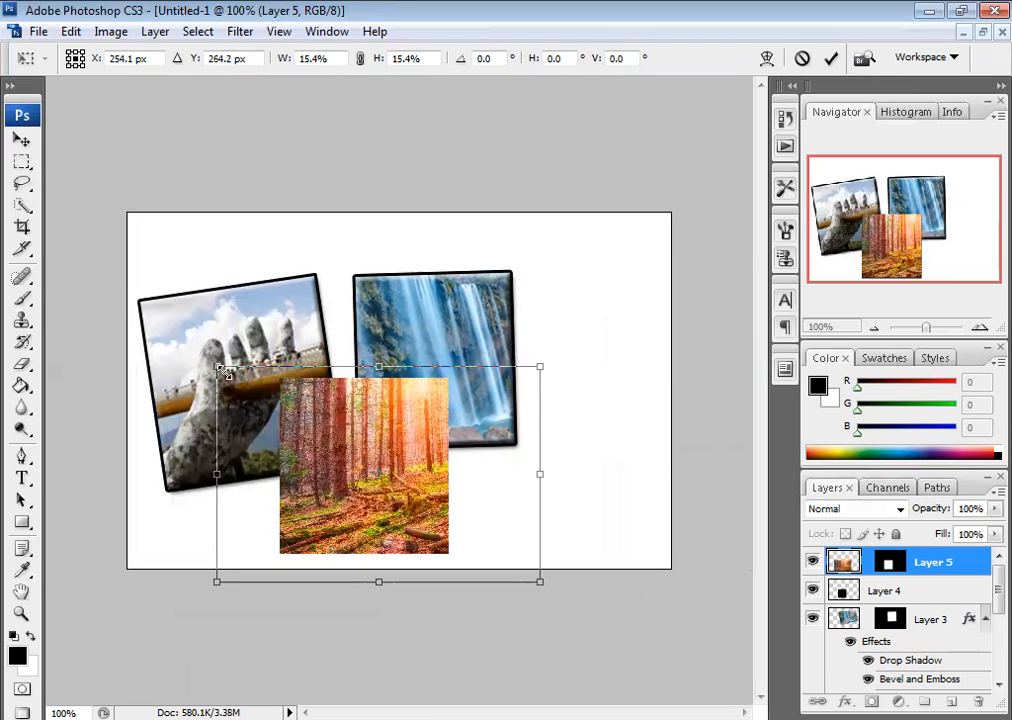
left_click_drag(226, 367, 262, 392)
left_click_drag(319, 443, 316, 428)
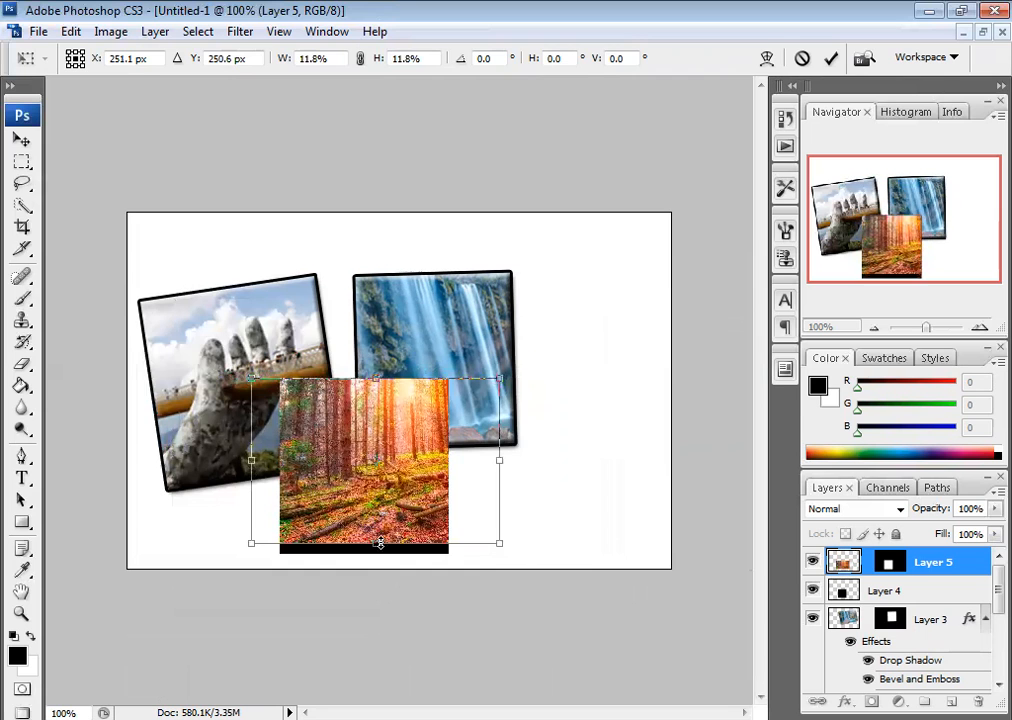
left_click_drag(380, 543, 375, 559)
key("Return")
key("w")
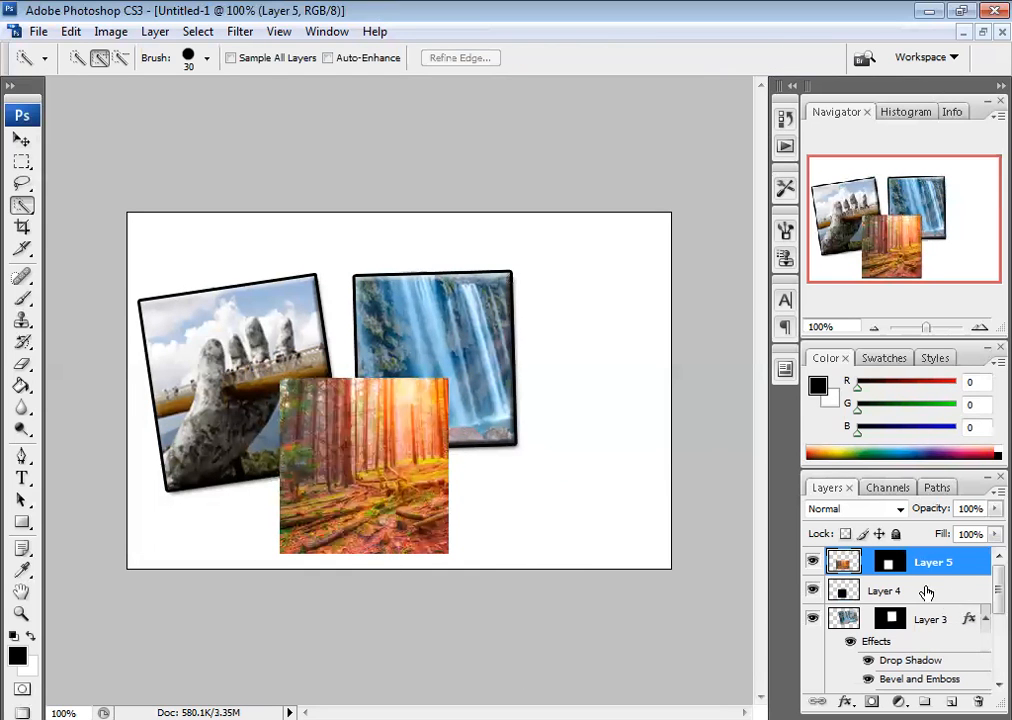
Paste the copied layer style with drop shadow, bevel and stroke onto Layer 5
right_click(967, 562)
left_click(899, 452)
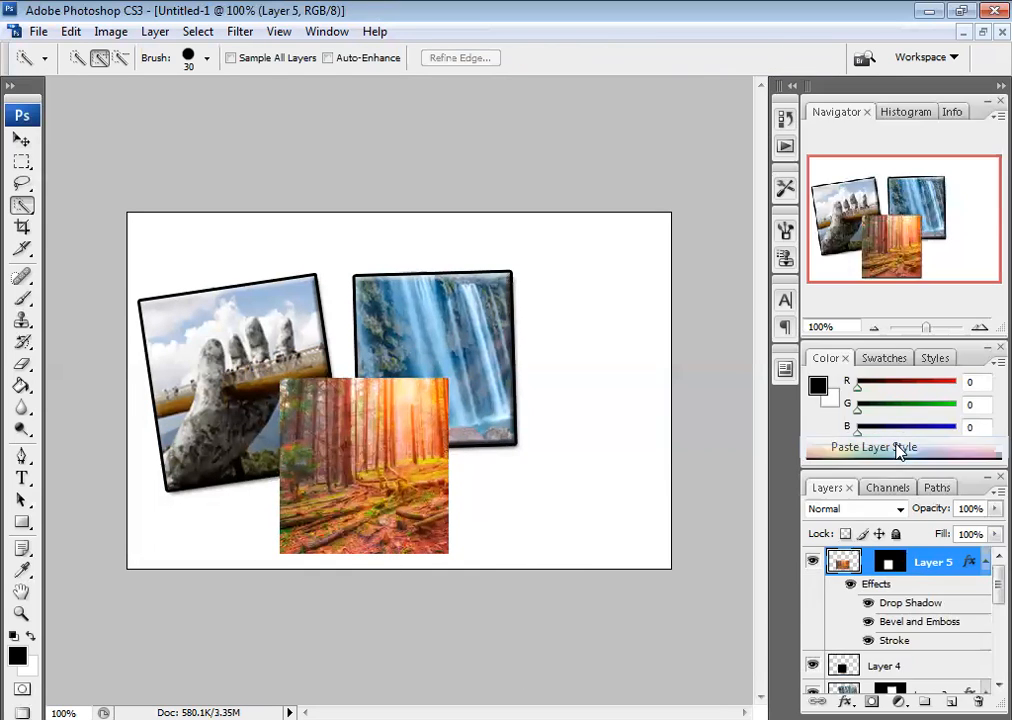
left_click(28, 147)
Add a new empty layer directly above the Background
left_click_drag(998, 588, 998, 660)
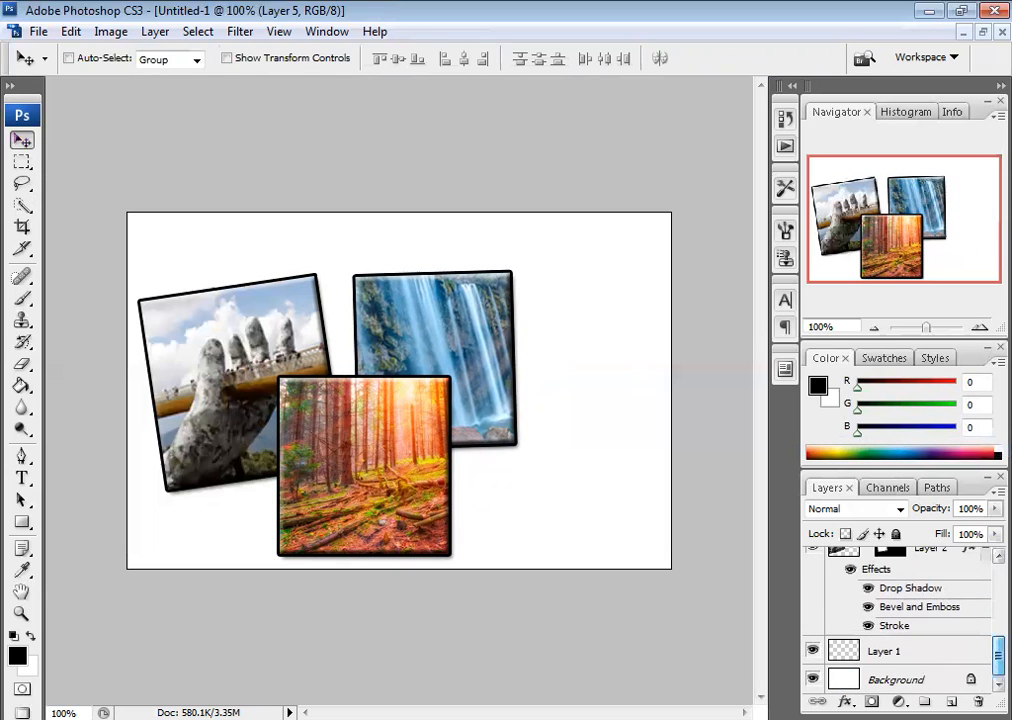
left_click(915, 680)
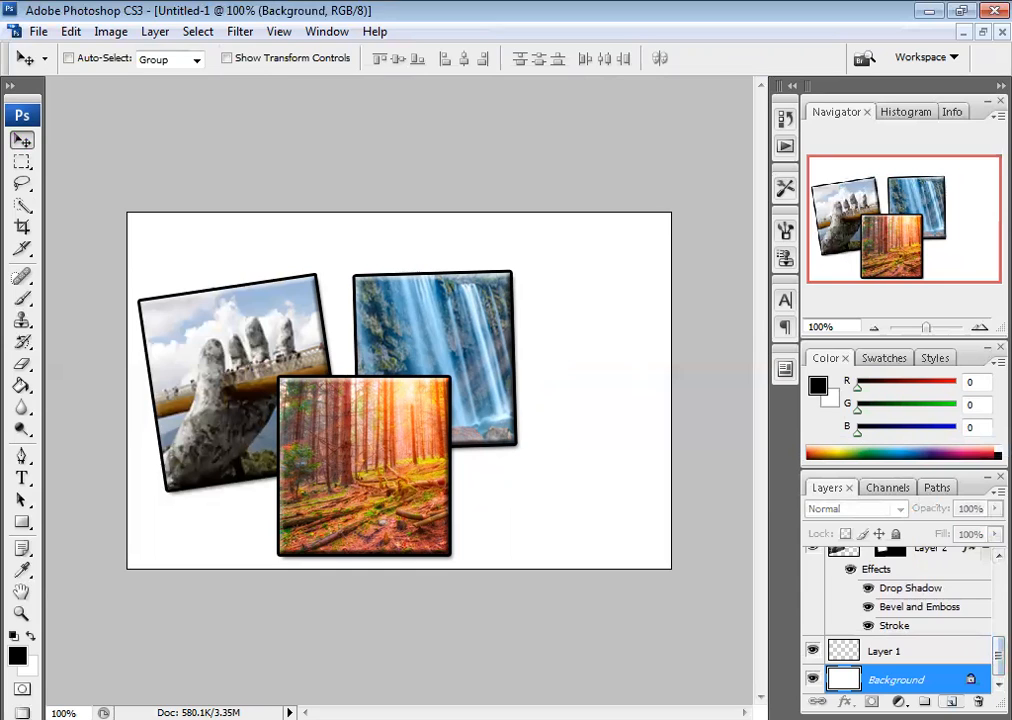
left_click(951, 701)
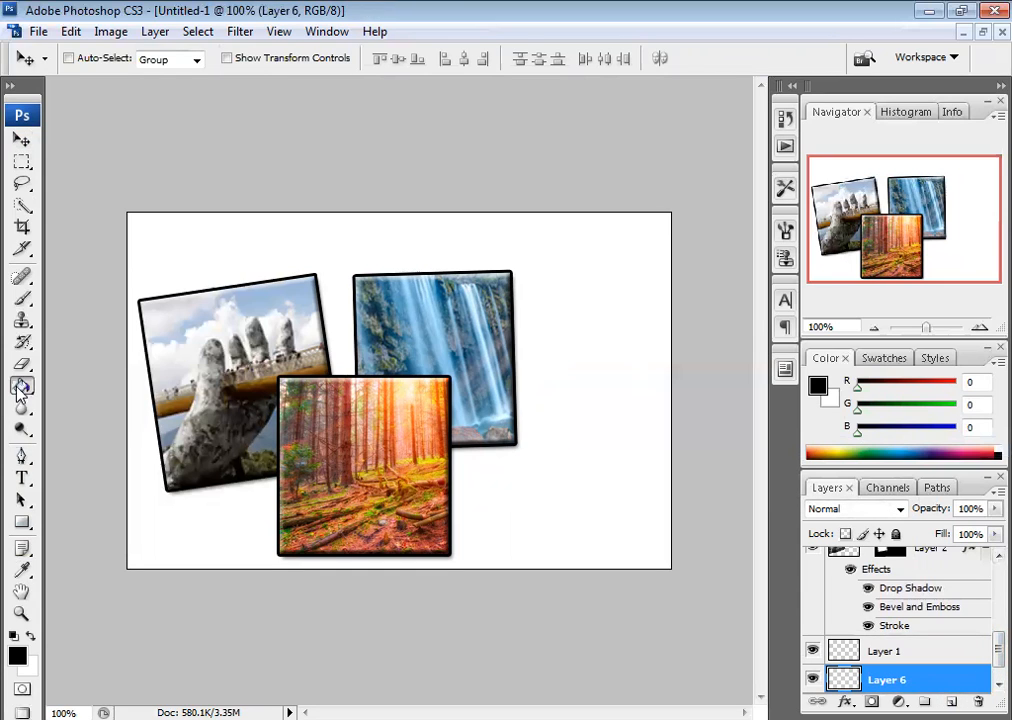
Fill the new layer with dark teal #2e756a using the Paint Bucket
left_click(21, 386)
left_click(20, 654)
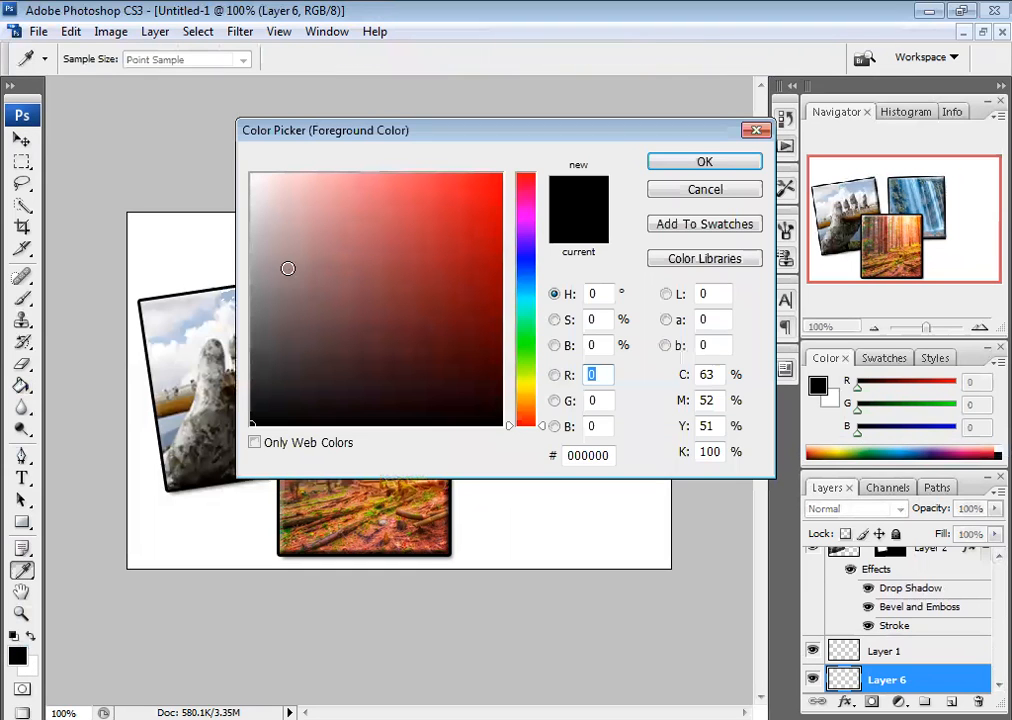
left_click(524, 298)
left_click_drag(401, 235, 401, 316)
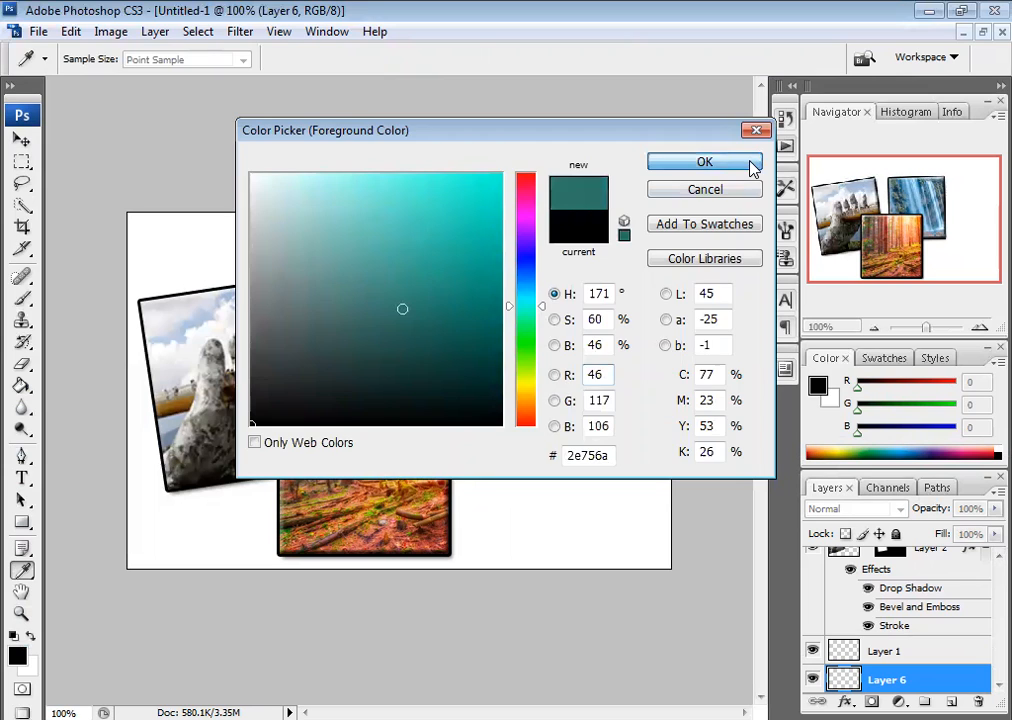
left_click(750, 165)
left_click(586, 426)
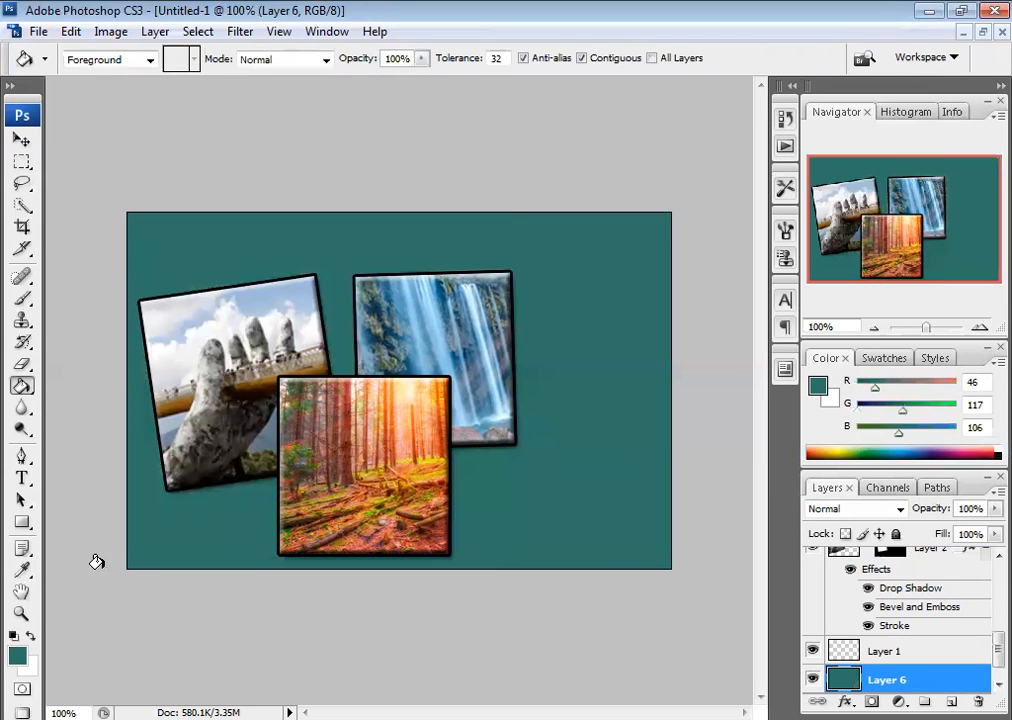
left_click(22, 140)
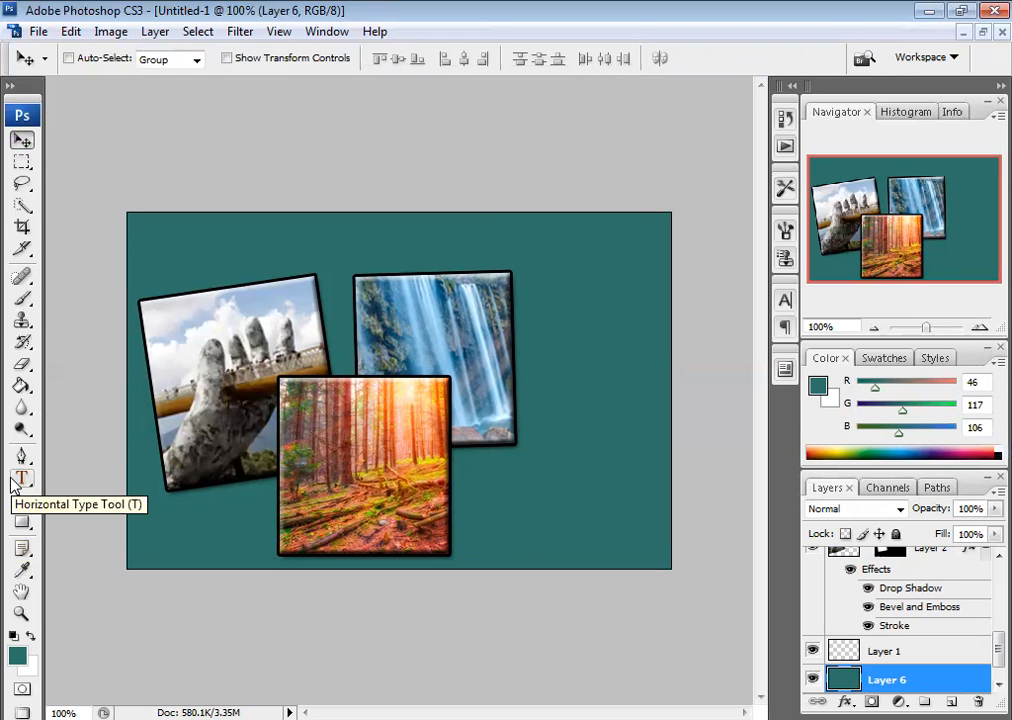
Add the horizontal text "Photo Collage Maker" in the empty area beside the waterfall photo
left_click(16, 478)
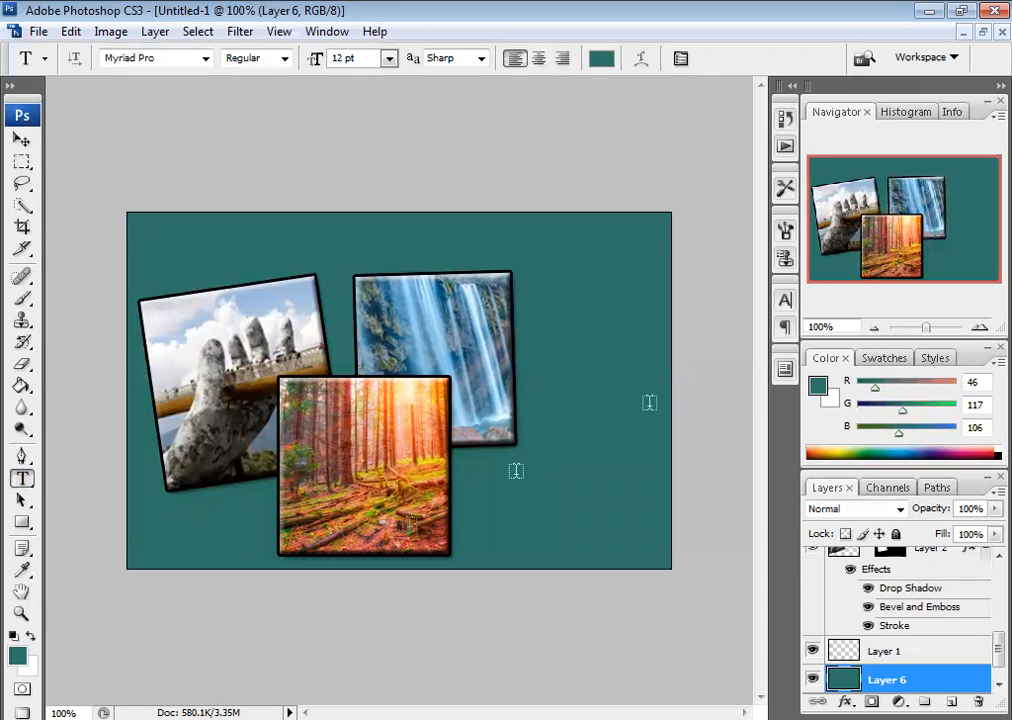
left_click(557, 315)
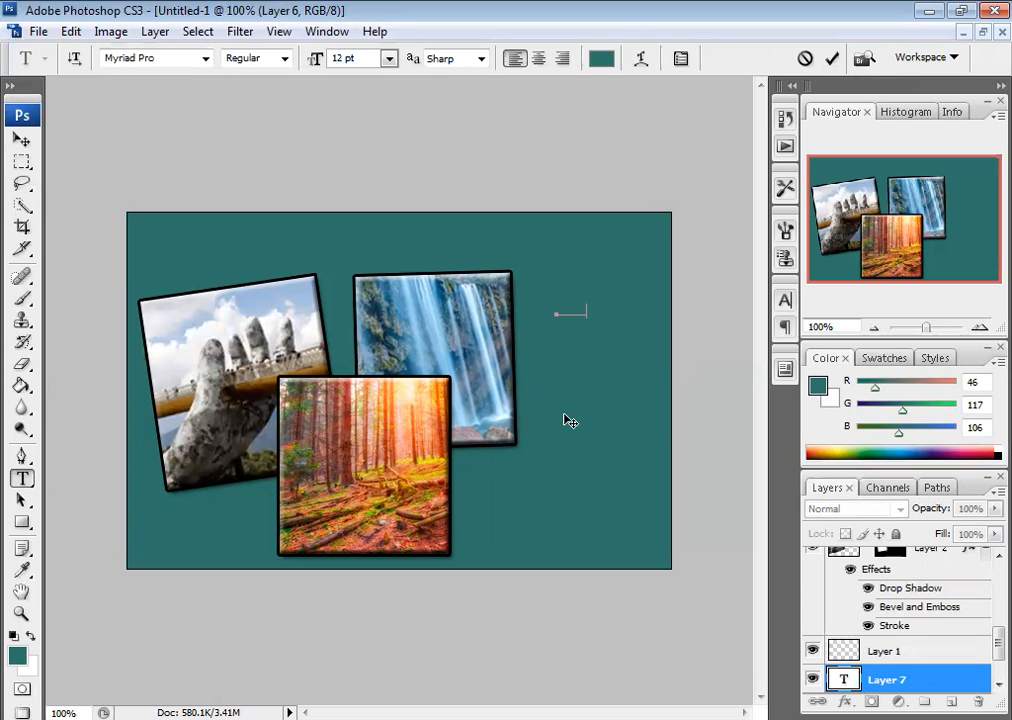
type("Co")
Change the "Photo Collage Maker" text color to white (#ffffff)
left_click_drag(655, 310, 555, 310)
left_click(596, 60)
left_click_drag(375, 256, 219, 132)
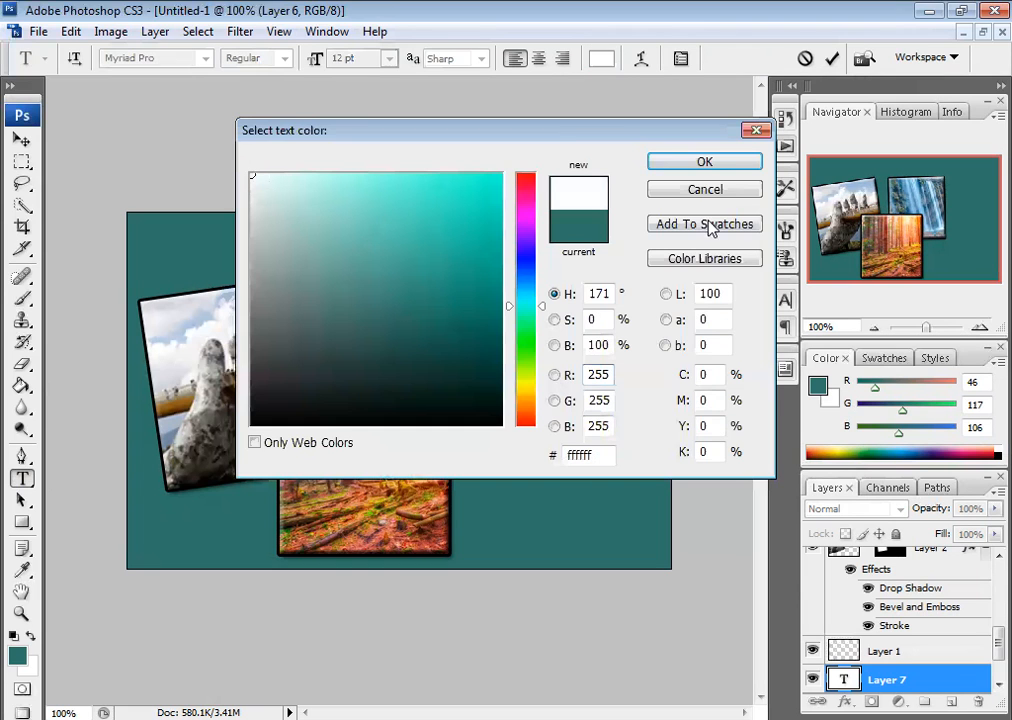
left_click(705, 163)
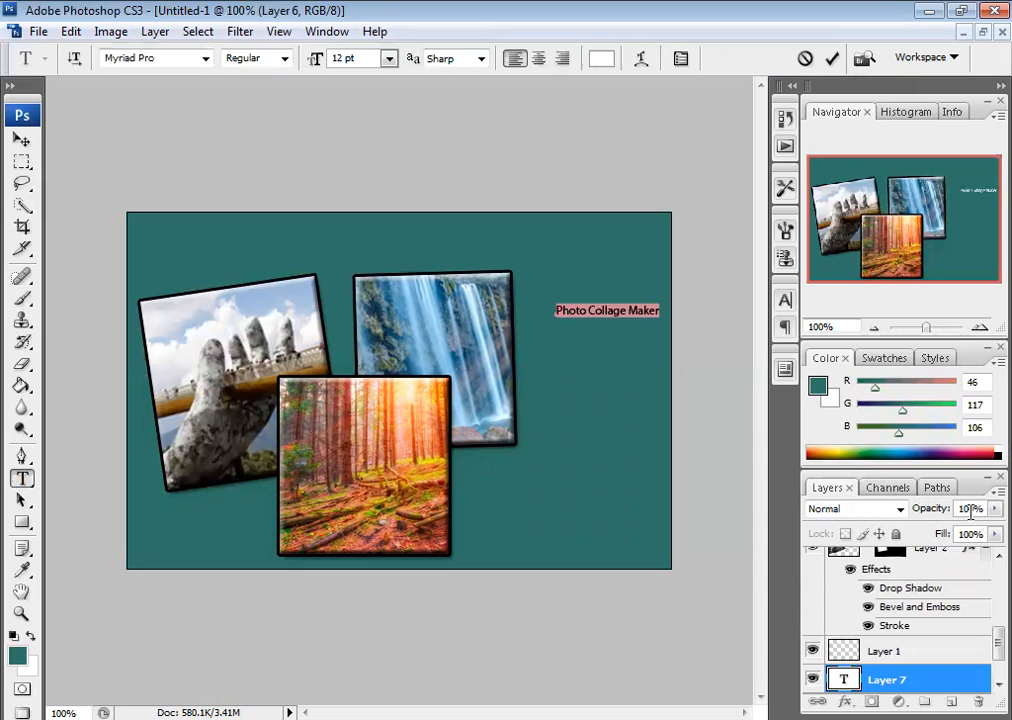
Set the title text's font to Californian FB
left_click(205, 60)
left_click_drag(403, 412, 386, 120)
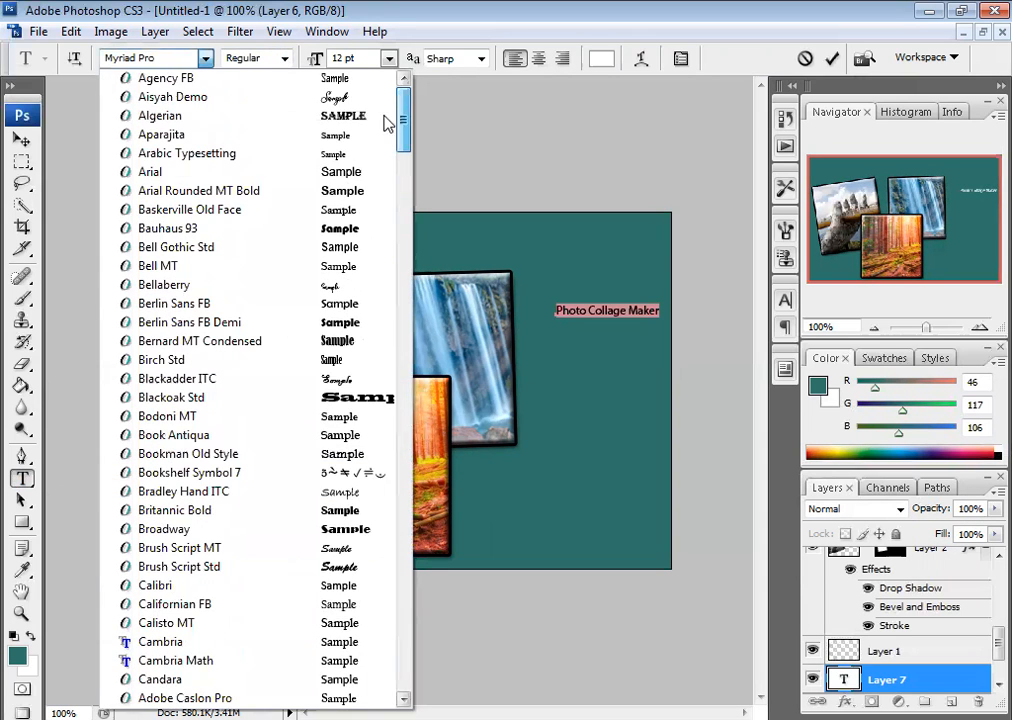
left_click(308, 605)
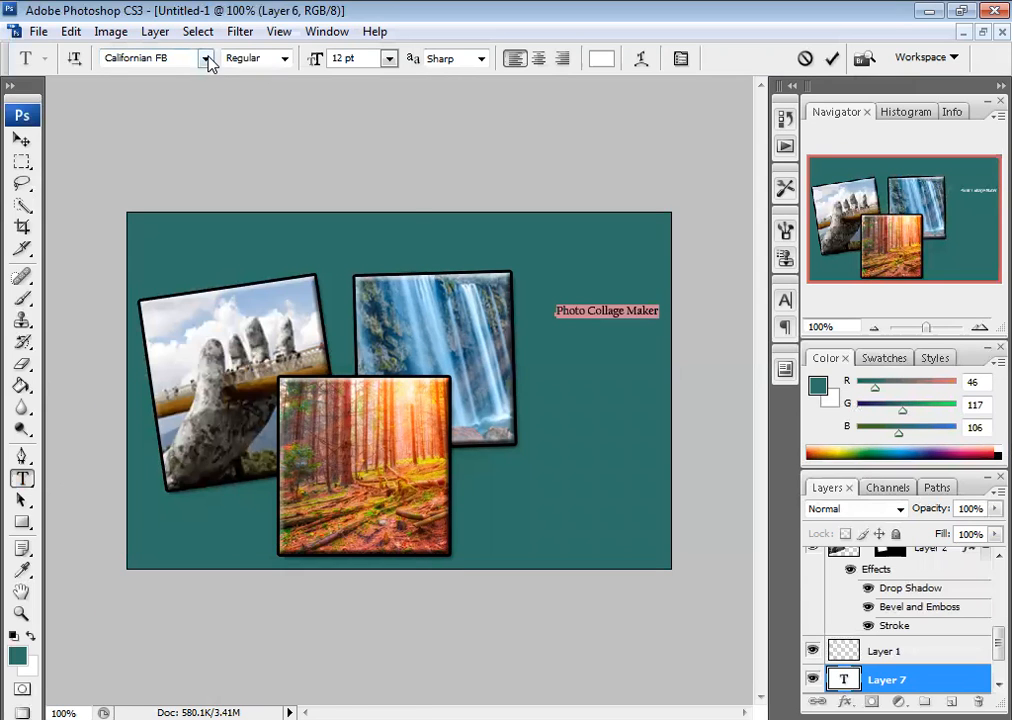
left_click(206, 59)
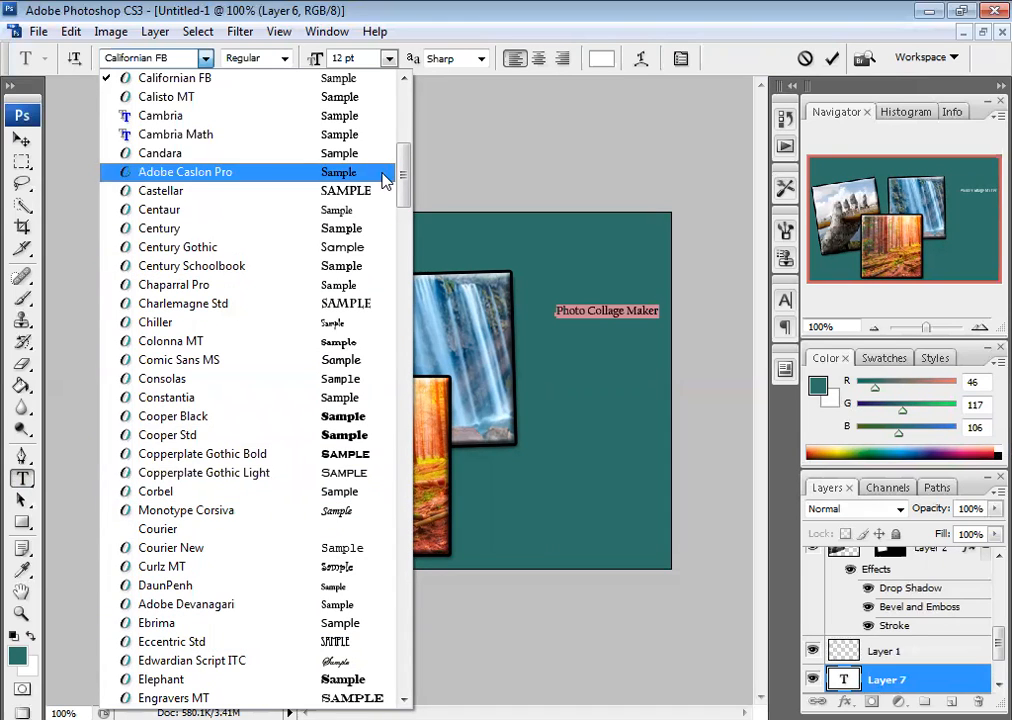
left_click_drag(404, 185, 407, 158)
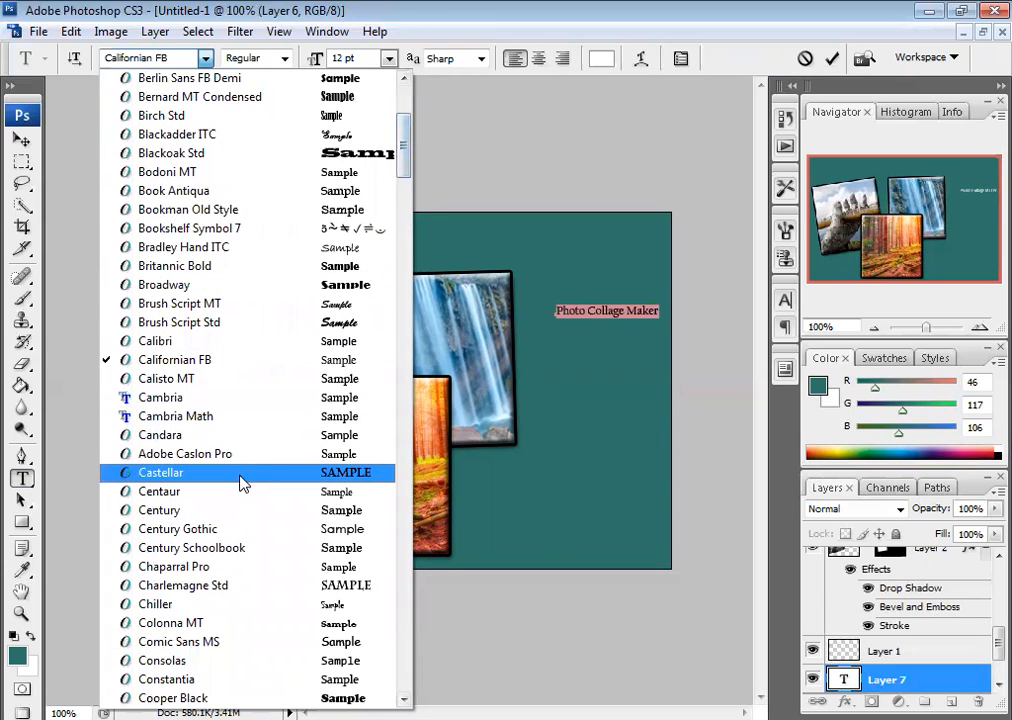
scroll(237, 487, "down", 2)
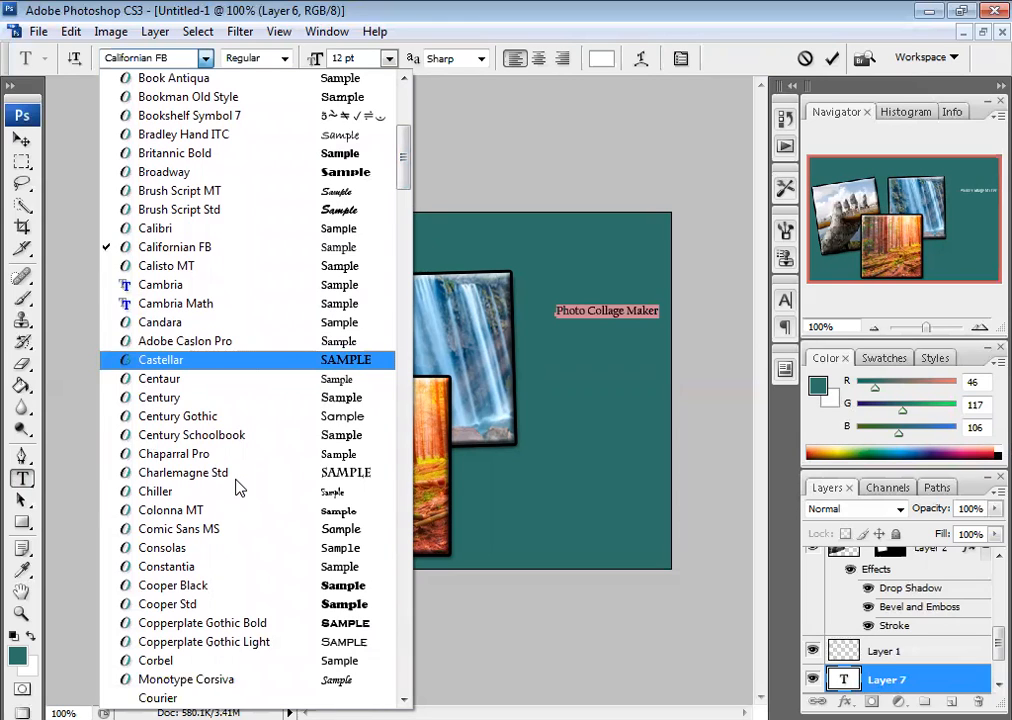
left_click(174, 247)
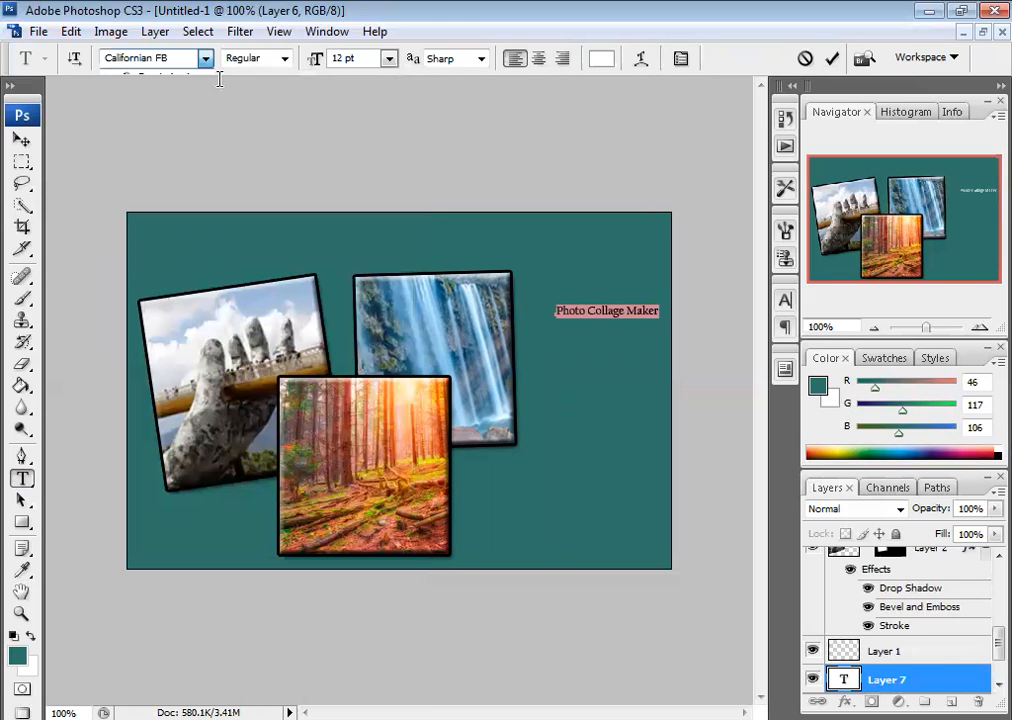
Make the title text Italic and set its size to 30 pt
left_click(284, 58)
left_click(273, 100)
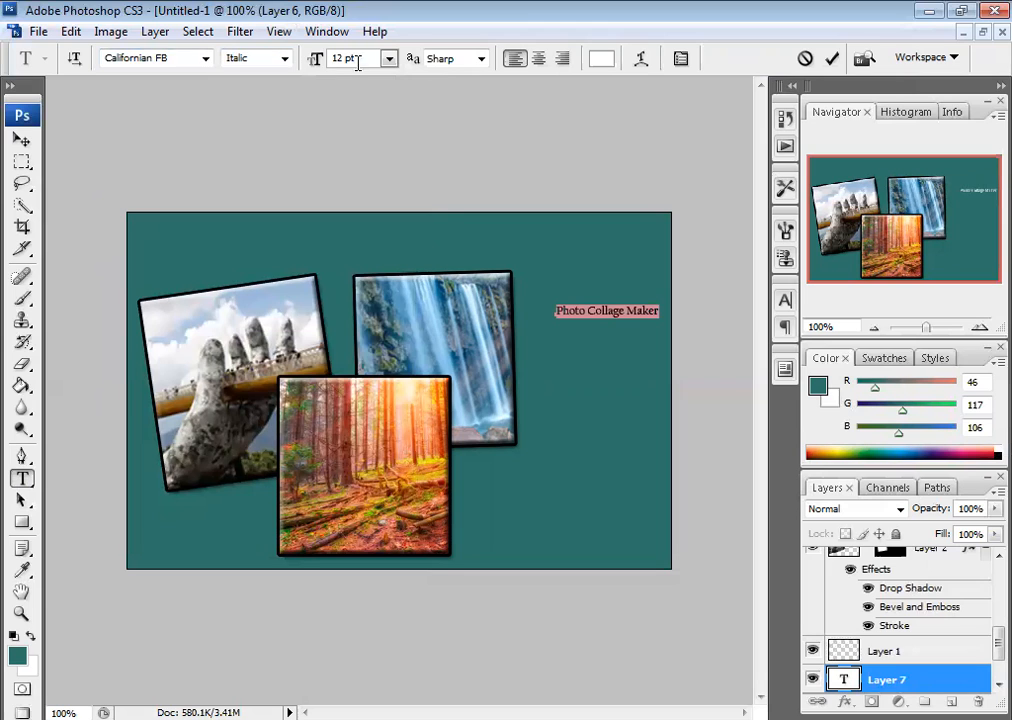
left_click(389, 58)
left_click(390, 309)
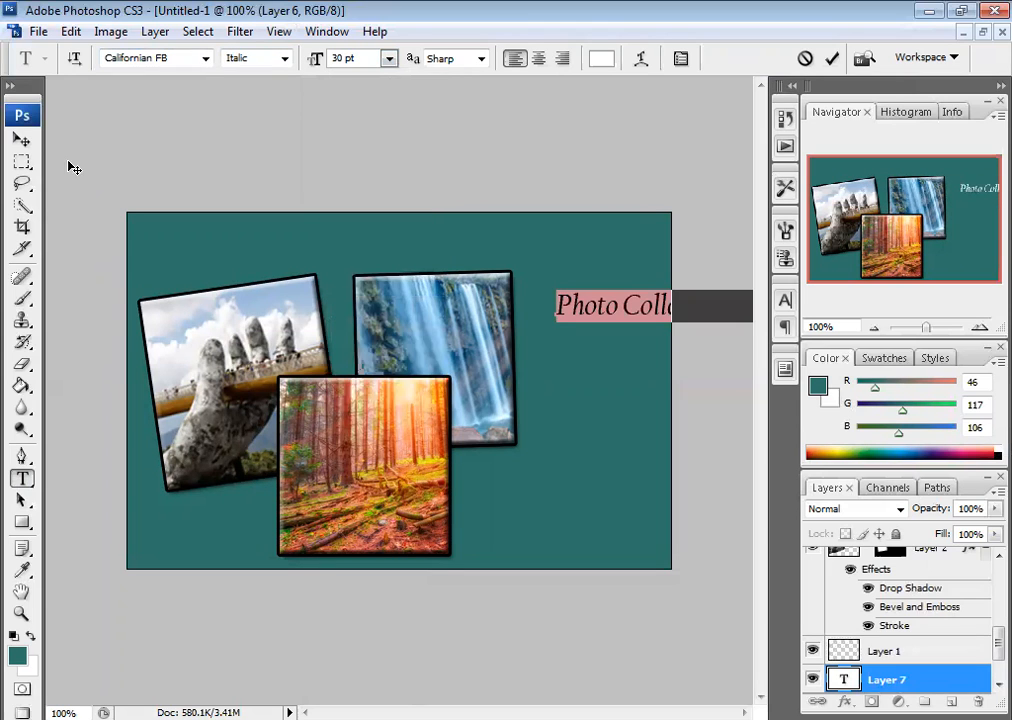
Move the title close beside the waterfall photo and break it so "Maker" sits indented on a second line
left_click(22, 140)
left_click_drag(652, 307, 622, 316)
left_click(21, 478)
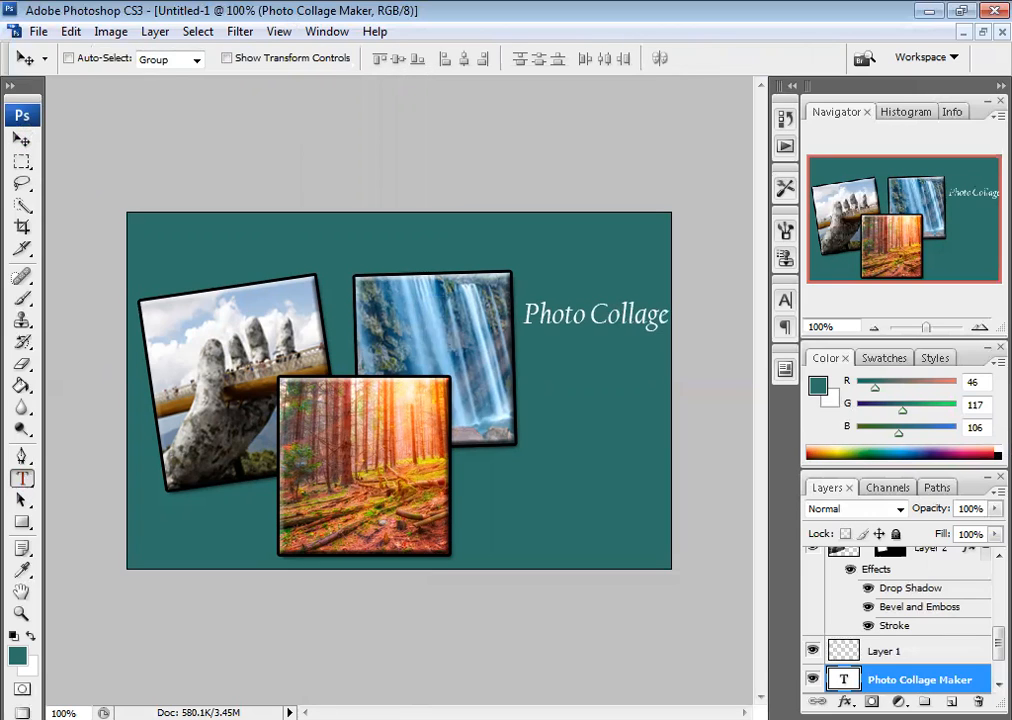
left_click(674, 316)
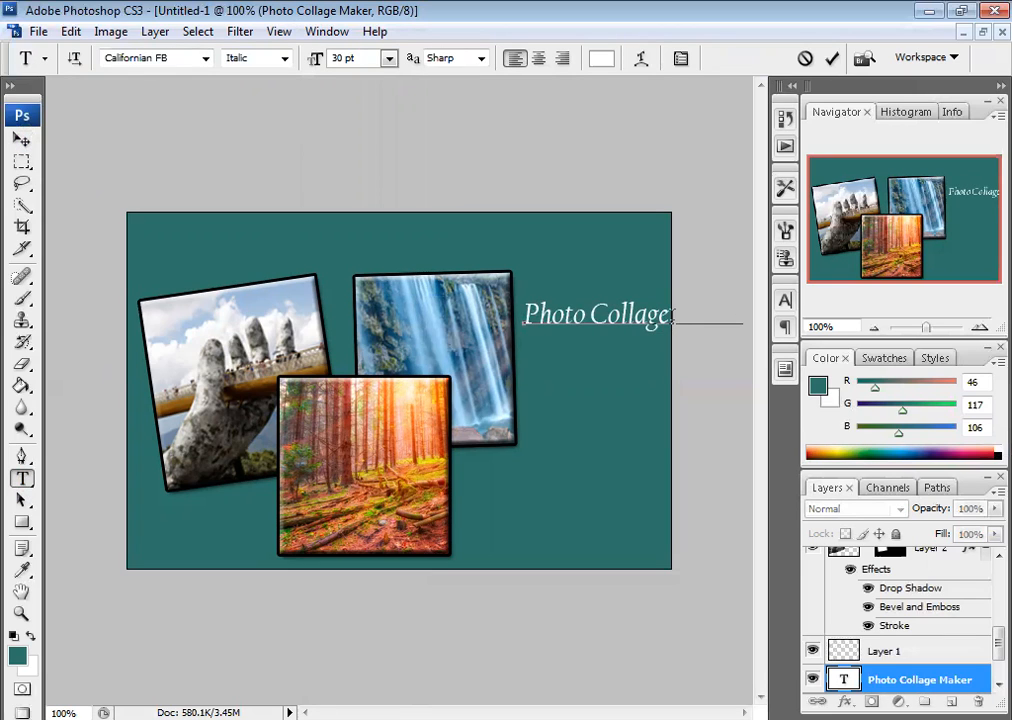
key("Return")
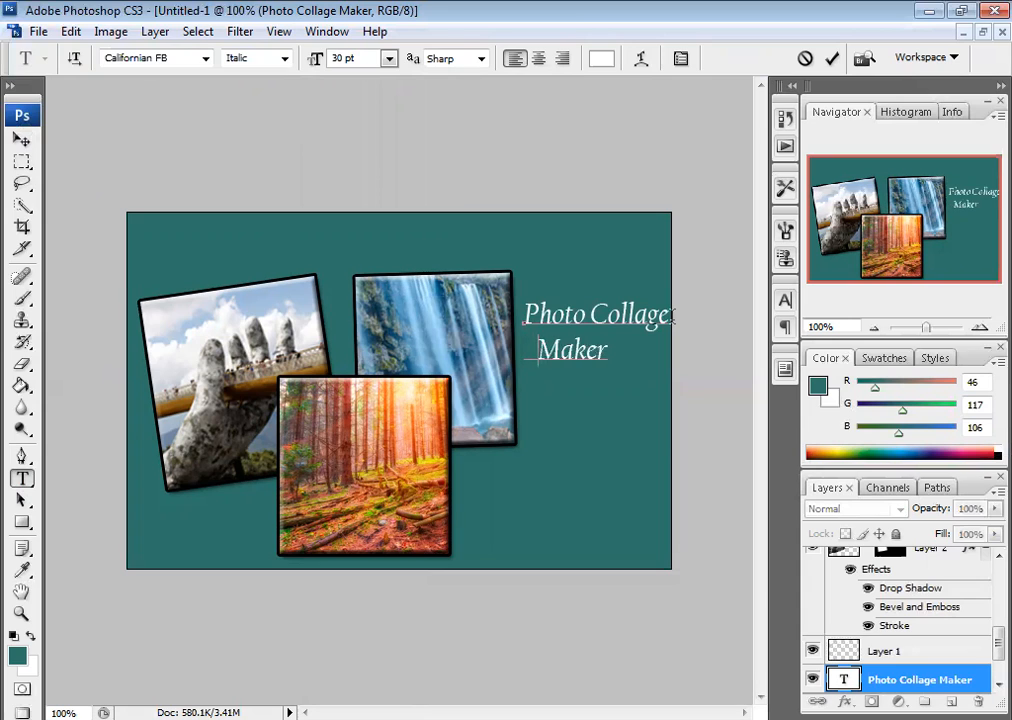
left_click(21, 139)
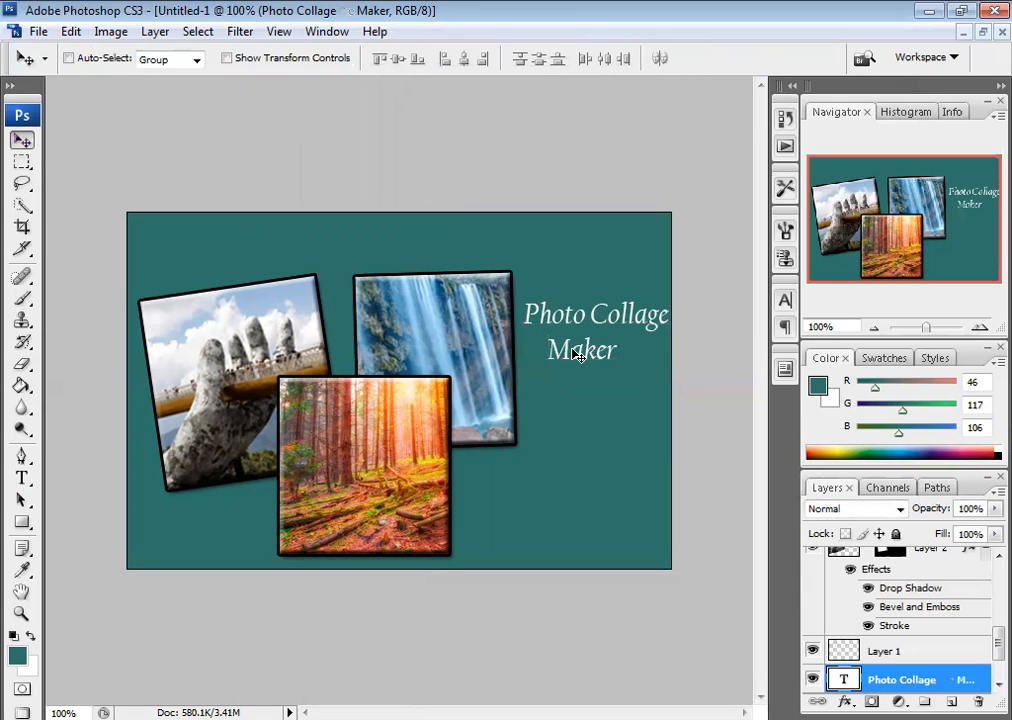